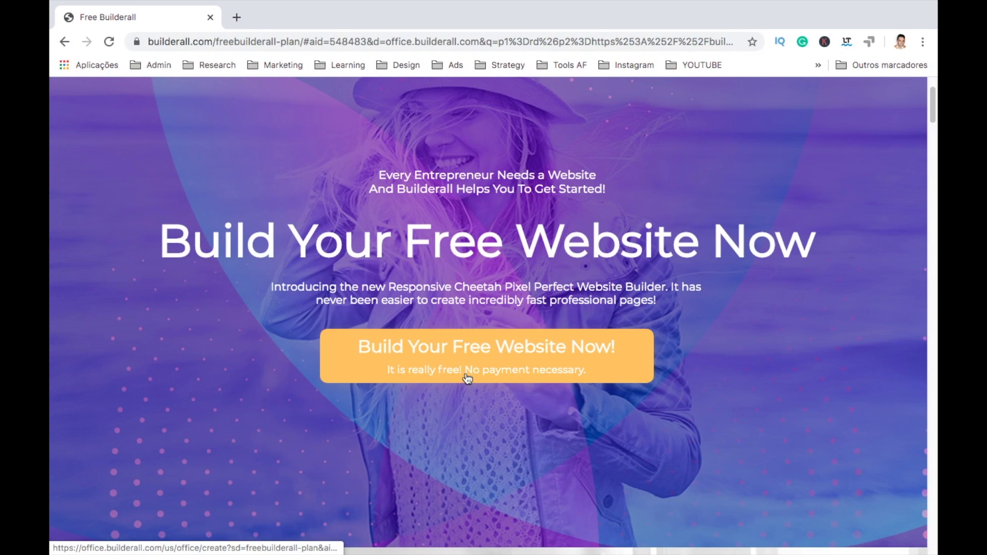
Step: Open the free registration form and enter the account holder's name and e-mail address
left_click(468, 379)
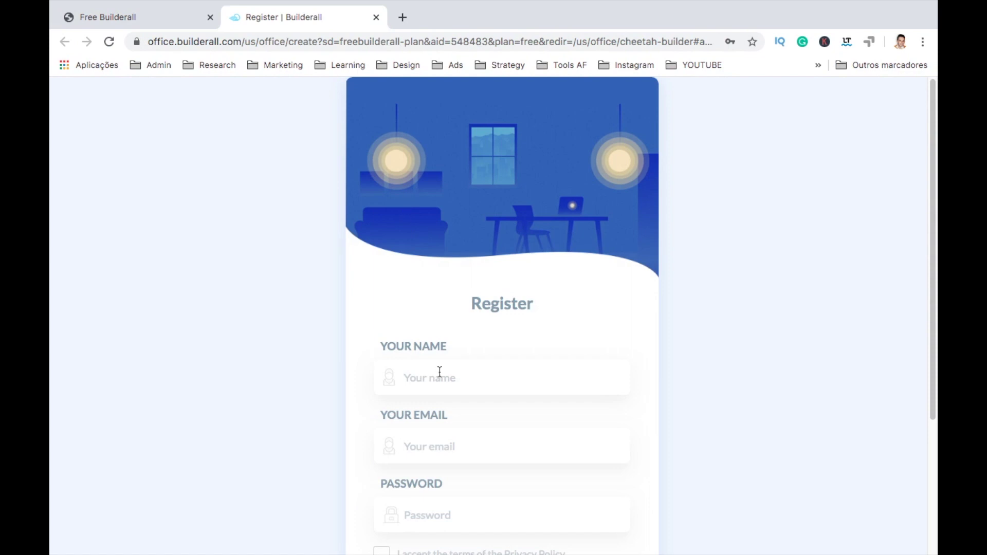
left_click(441, 382)
type("Fábio")
key("Tab")
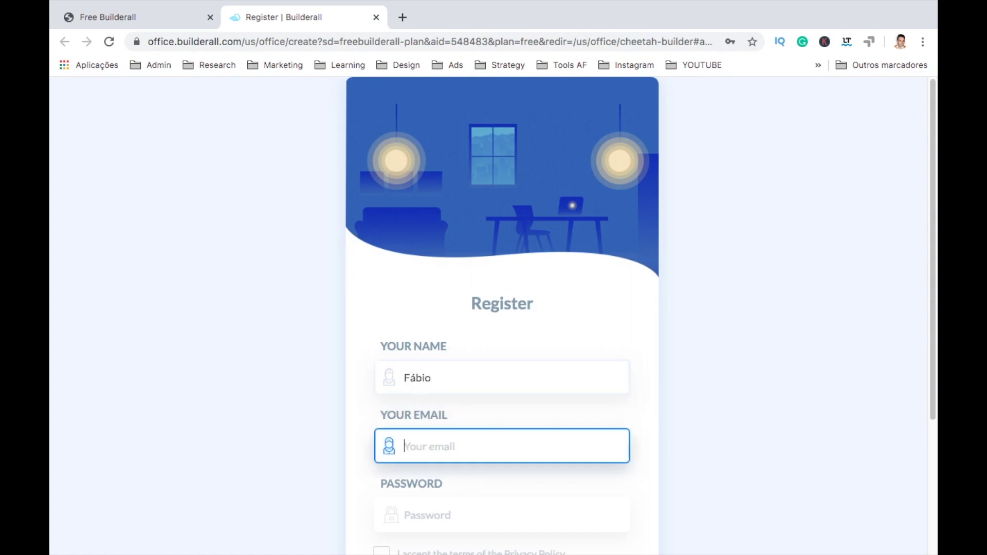
Step: Enter the account password, accept the Privacy Policy, and register the account
left_click(434, 512)
scroll(436, 519, "down", 2)
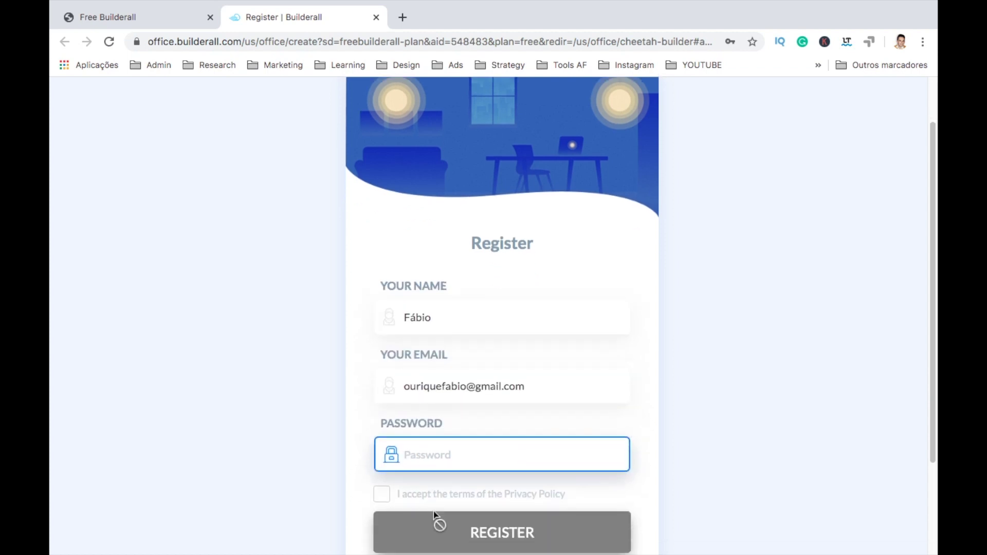
type("••••")
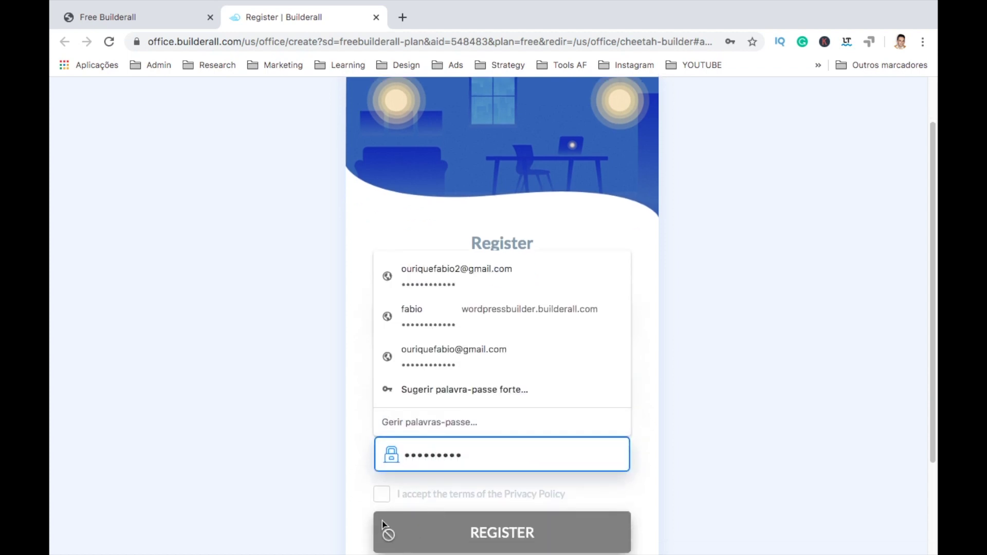
left_click(381, 494)
scroll(391, 480, "down", 2)
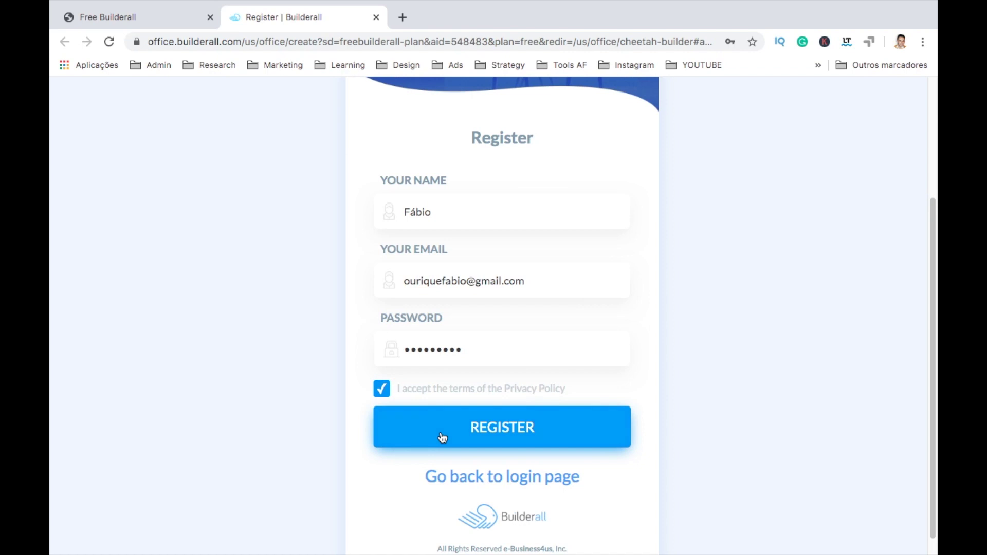
left_click(442, 437)
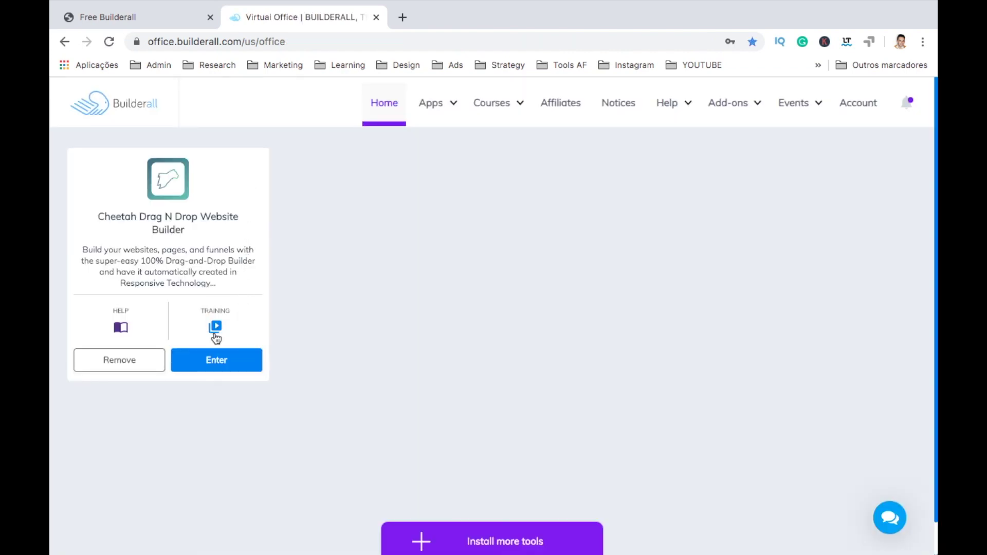
Step: In Cheetah, start a new site titled 'My new website' with description 'I am free now'
left_click(215, 363)
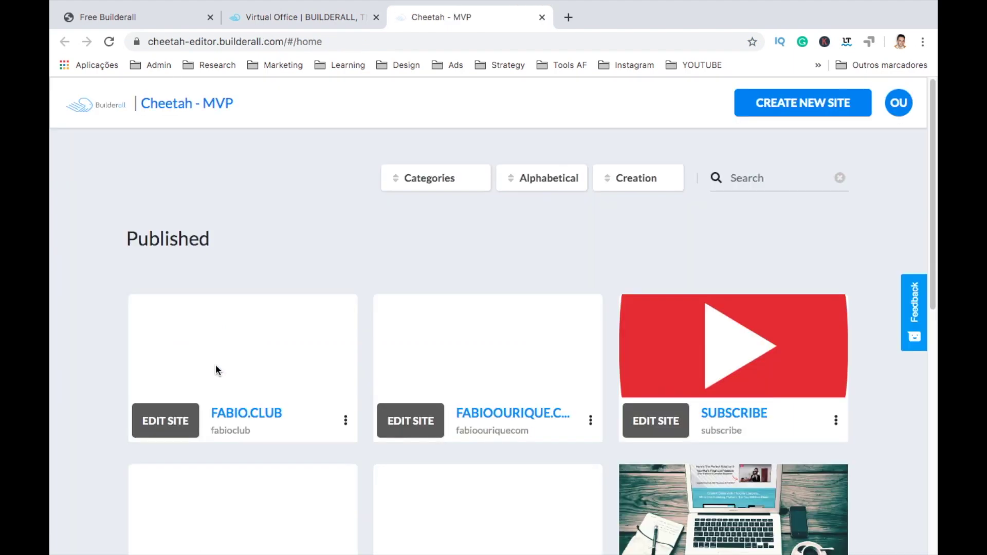
left_click(790, 108)
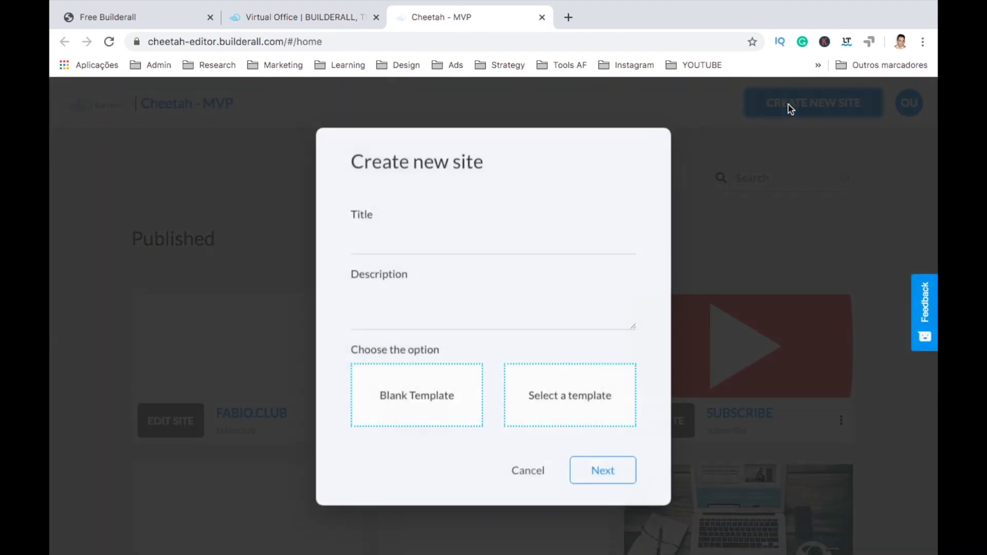
left_click(433, 234)
type("My new website")
left_click(387, 306)
type("I am free now")
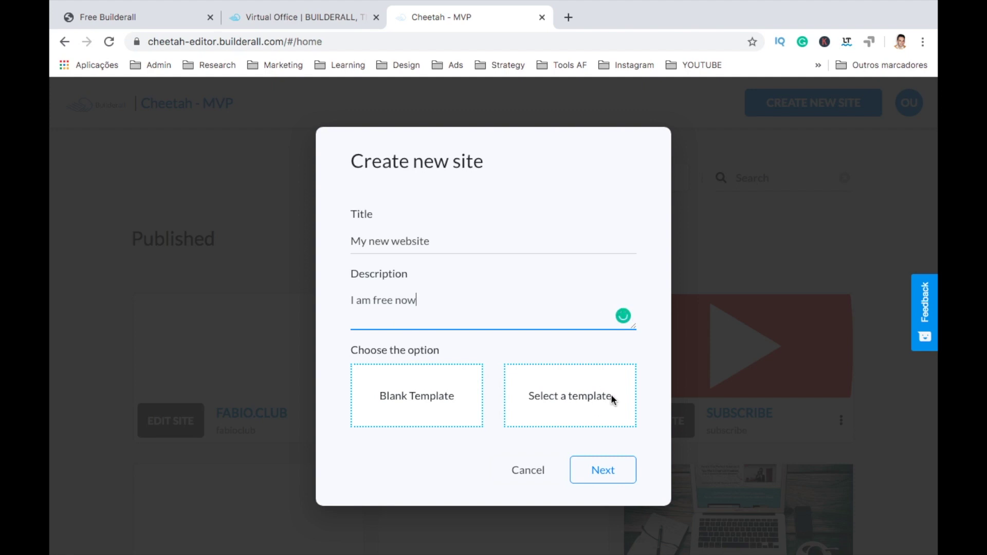
Step: Choose the Blank Template and create the site
left_click(613, 393)
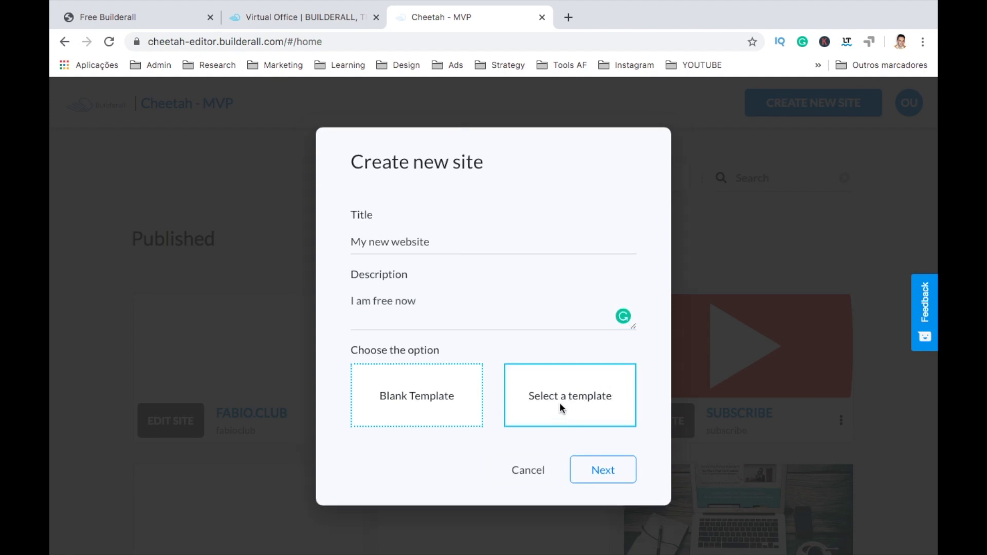
left_click(431, 401)
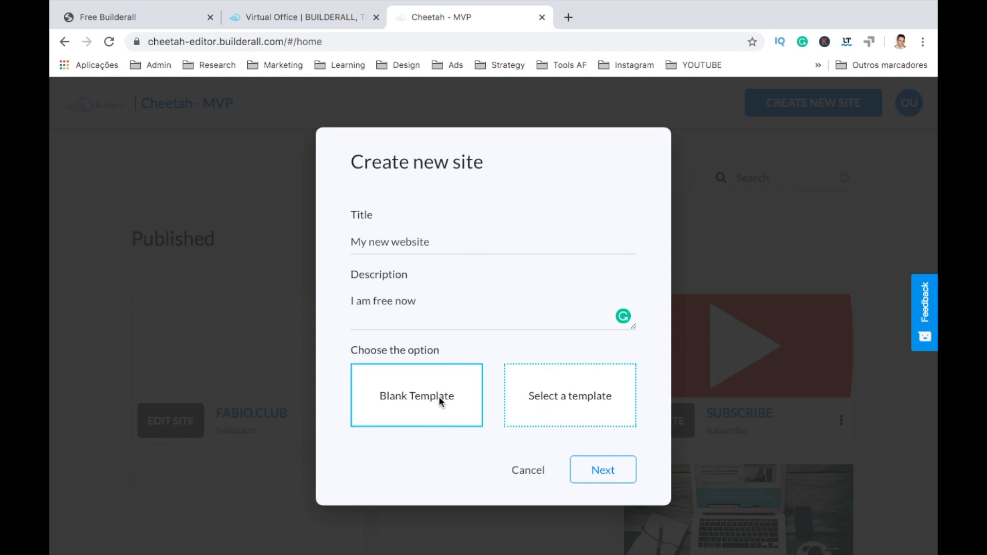
left_click(607, 470)
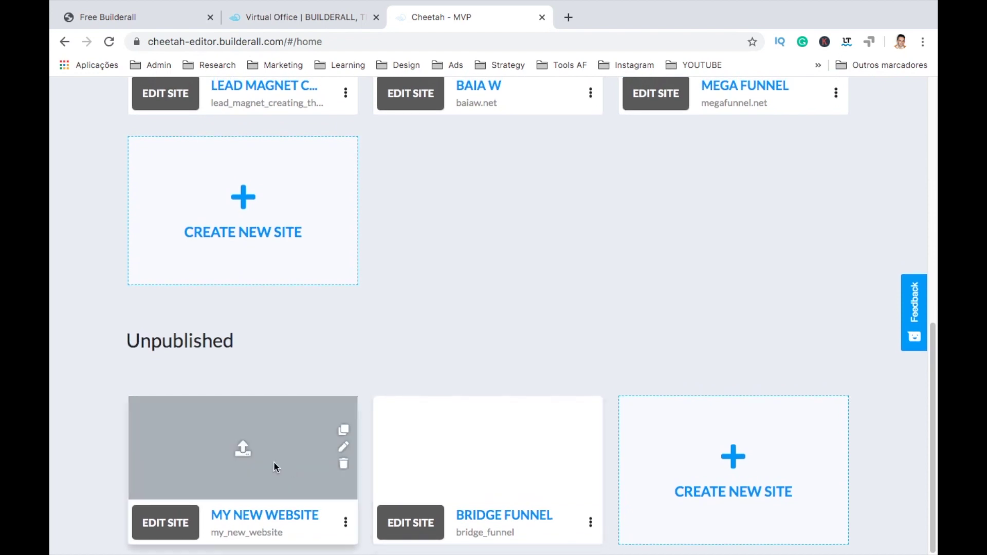
Step: Open My New Website and edit its HOME page
left_click(176, 523)
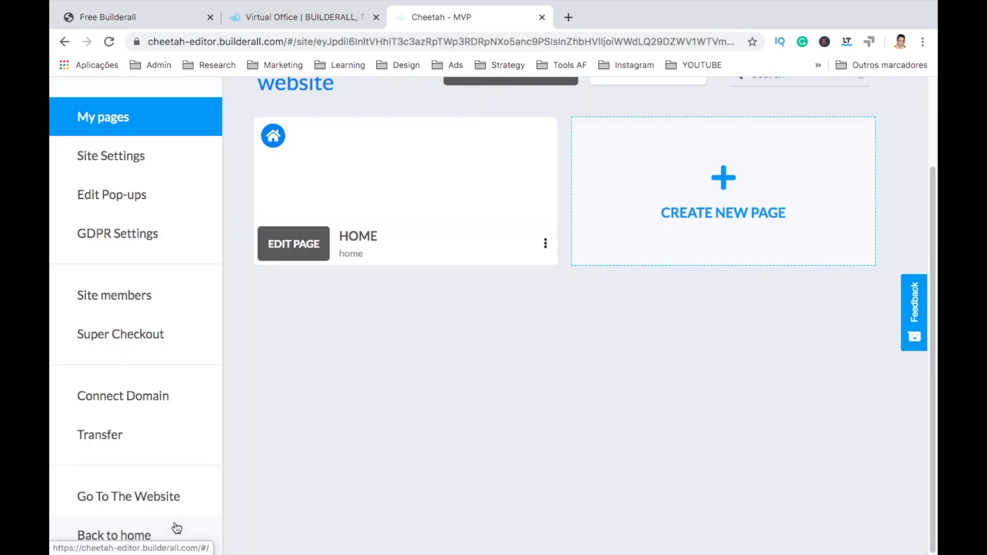
scroll(414, 393, "up", 2)
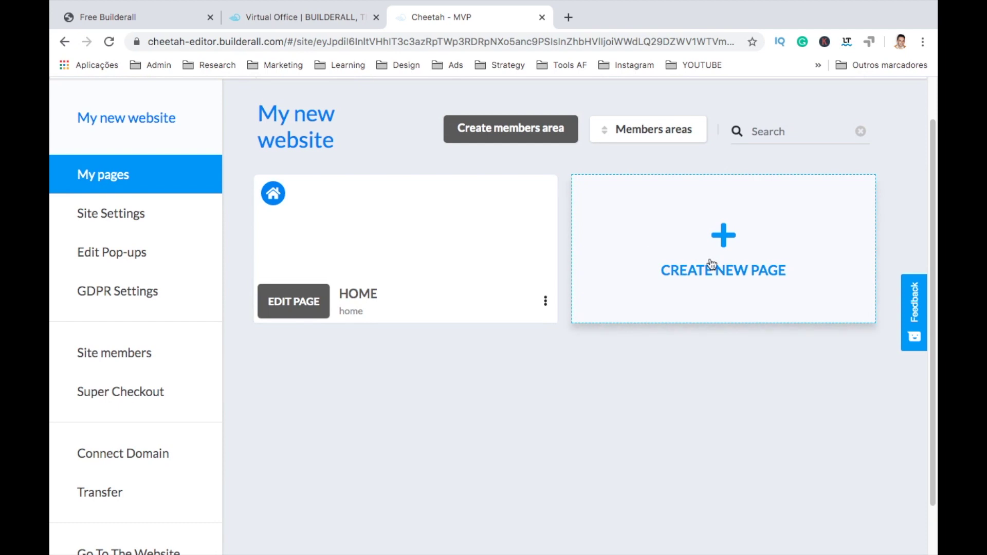
mouse_move(496, 262)
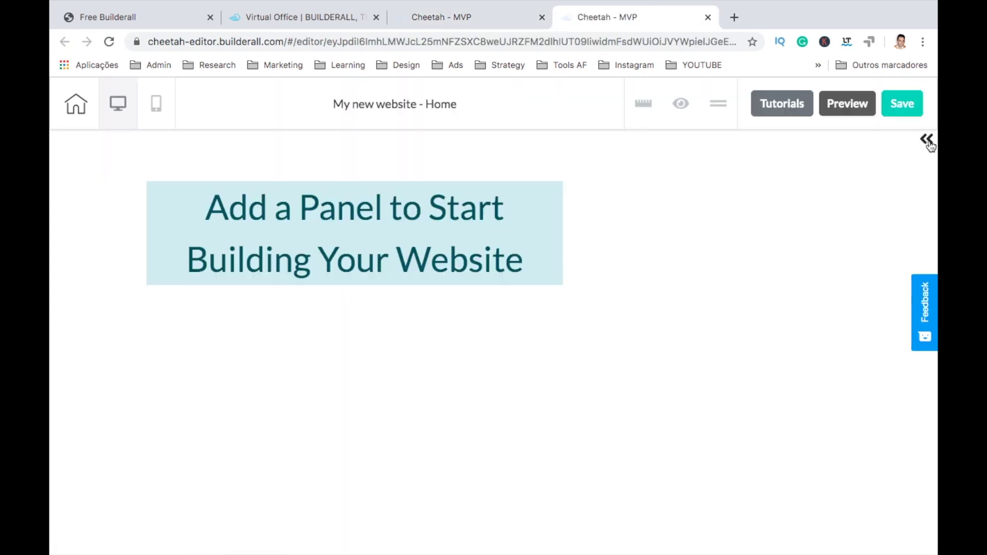
Step: Add a Blank Panel from Add > Panels, then expand Elements > Texts
left_click(927, 140)
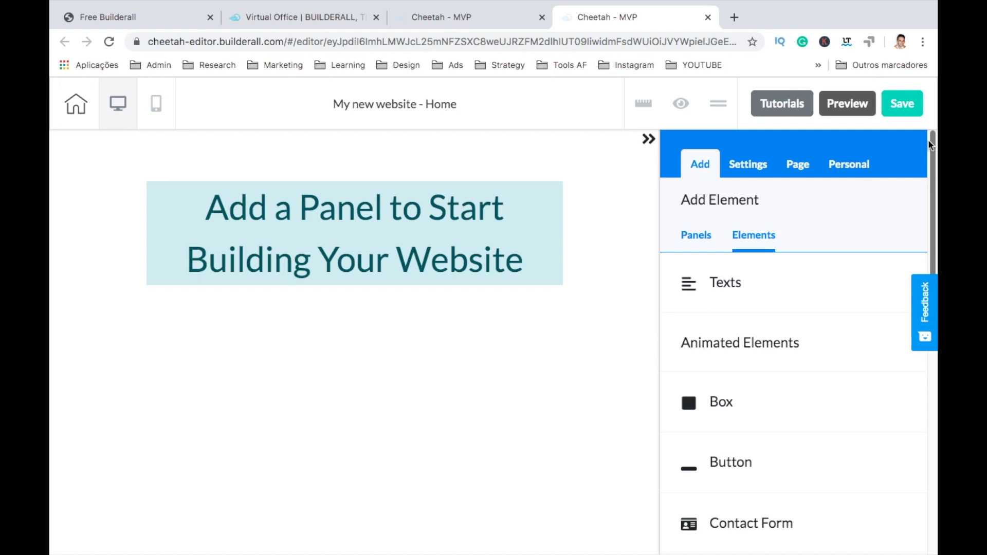
left_click(699, 236)
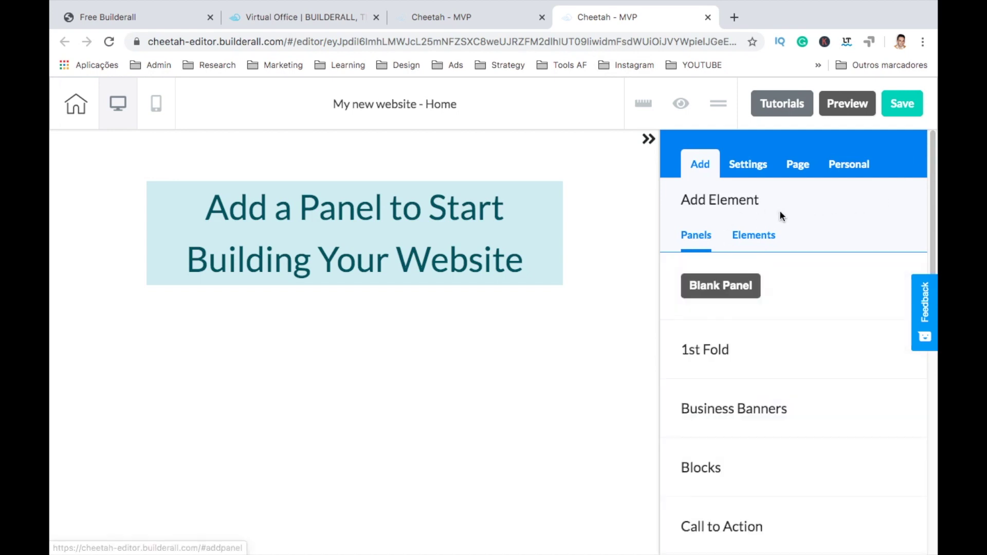
scroll(780, 211, "down", 1)
scroll(779, 211, "up", 1)
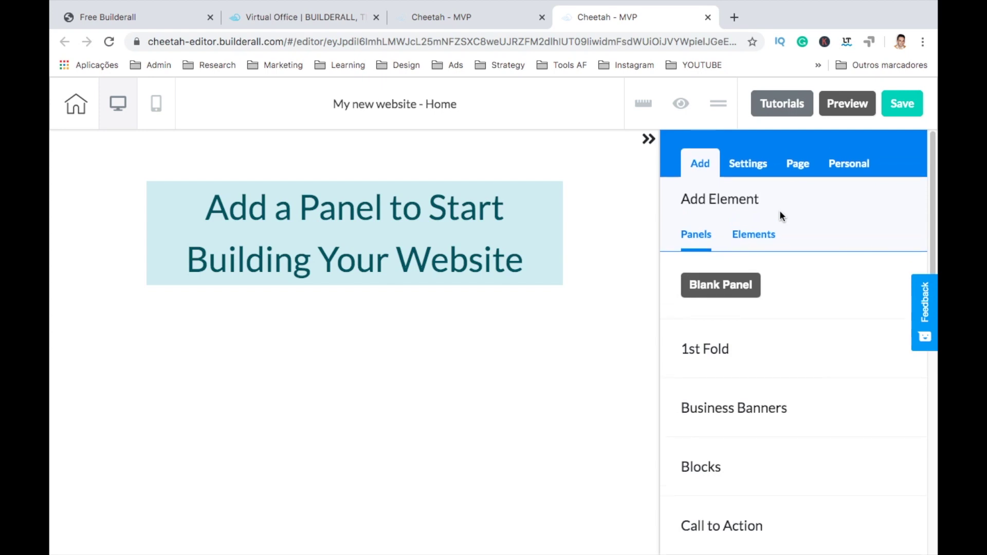
left_click(699, 288)
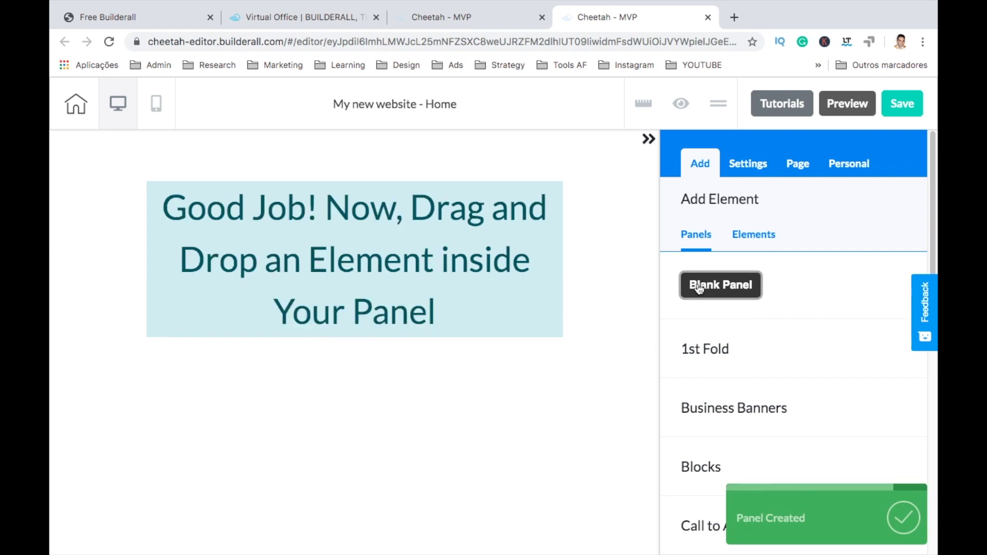
left_click(767, 240)
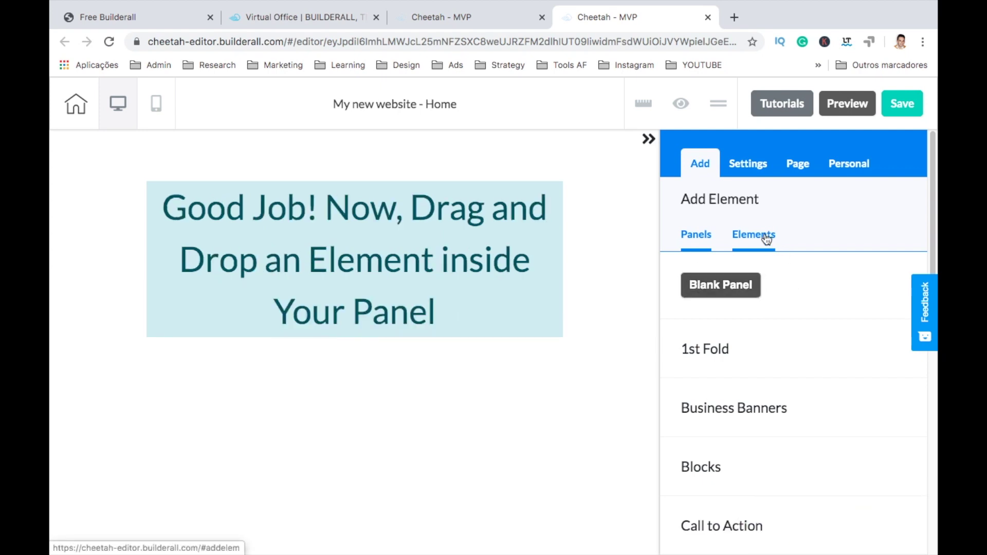
left_click(738, 284)
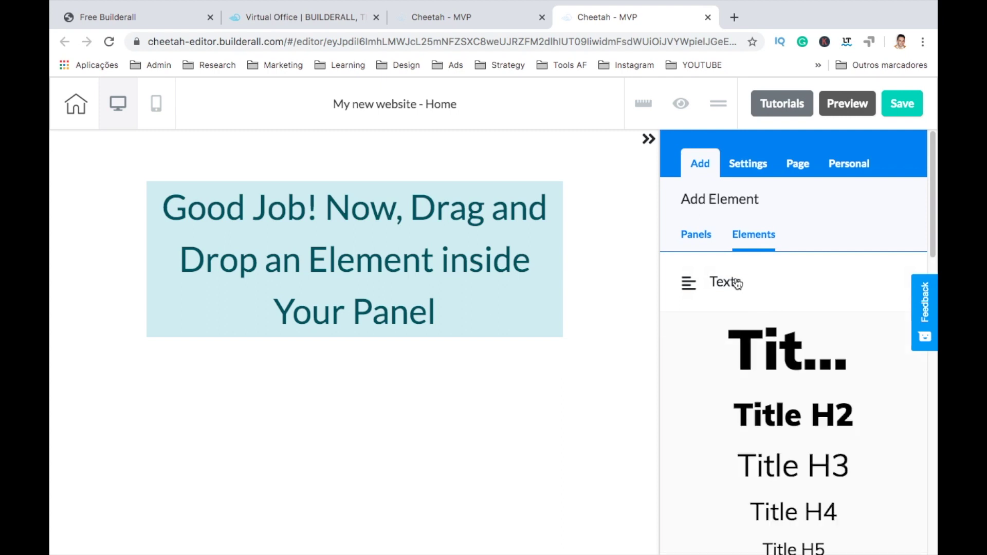
Step: Drop a Title H1 onto the panel reading 'Hello World, my name is' plus the author's name
left_click_drag(747, 348, 283, 226)
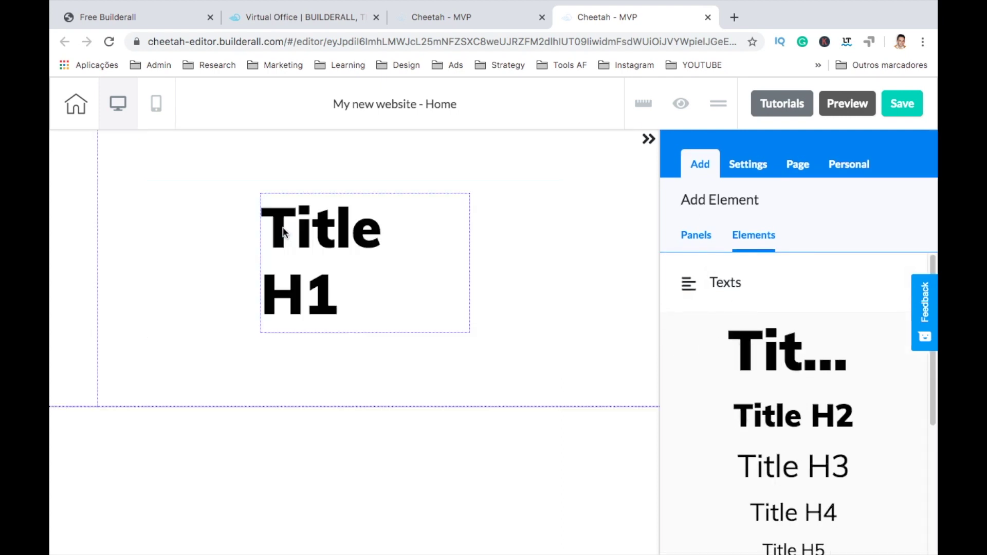
left_click(365, 300)
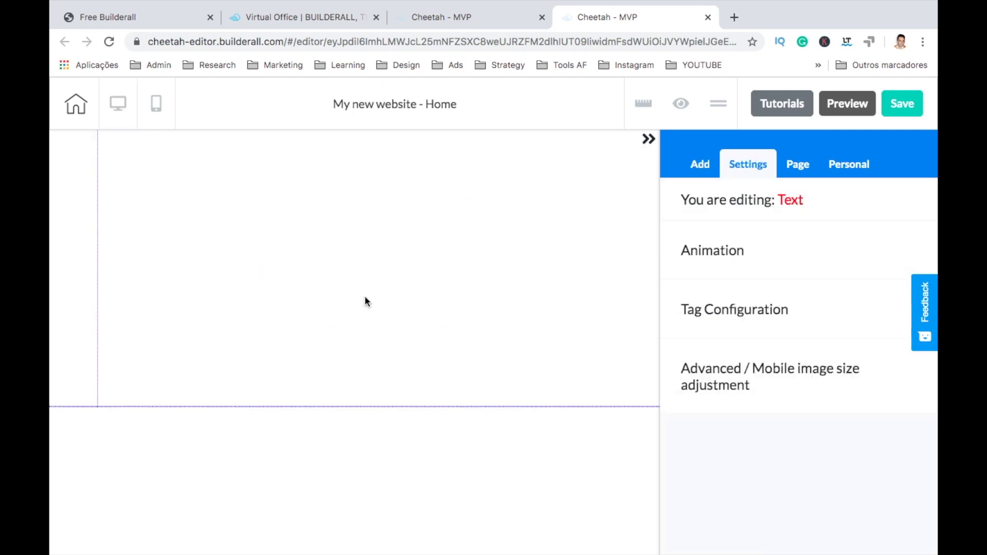
double_click(361, 298)
triple_click(352, 299)
type("Hel")
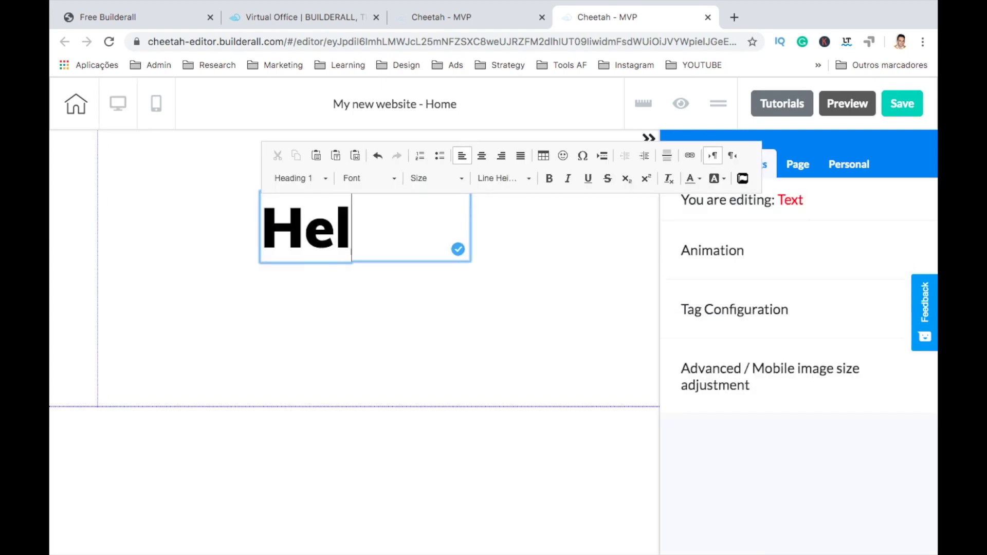
type("lo World, my na is Fábio!")
double_click(414, 367)
type("me")
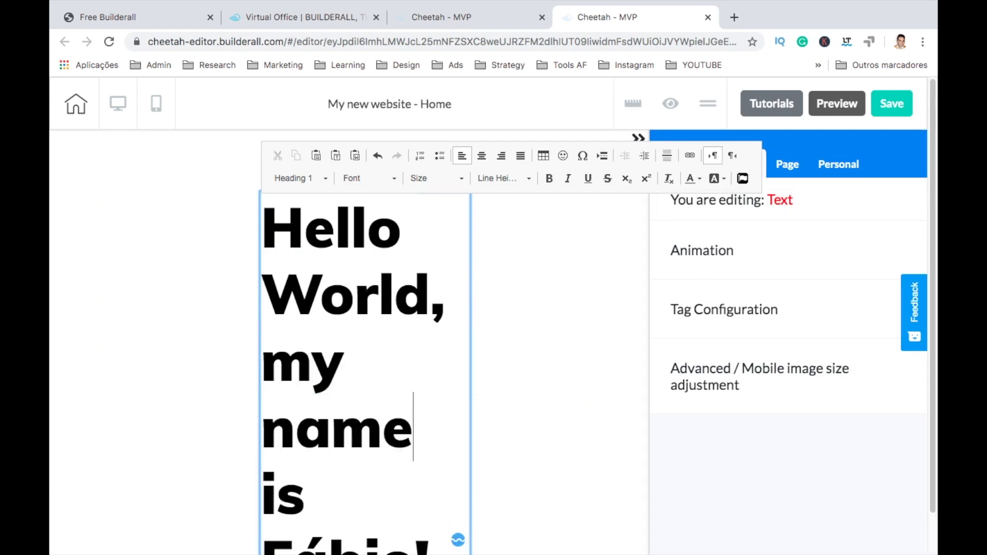
left_click(458, 535)
Step: Widen the heading box across the panel, then select the panel behind it
left_click_drag(367, 547, 619, 449)
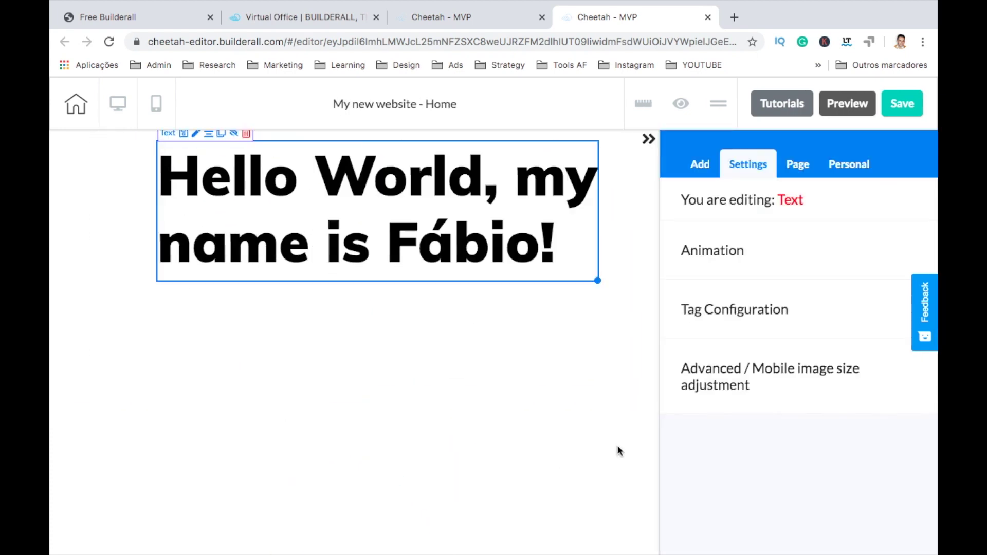
left_click(649, 137)
left_click(633, 230)
left_click(529, 344)
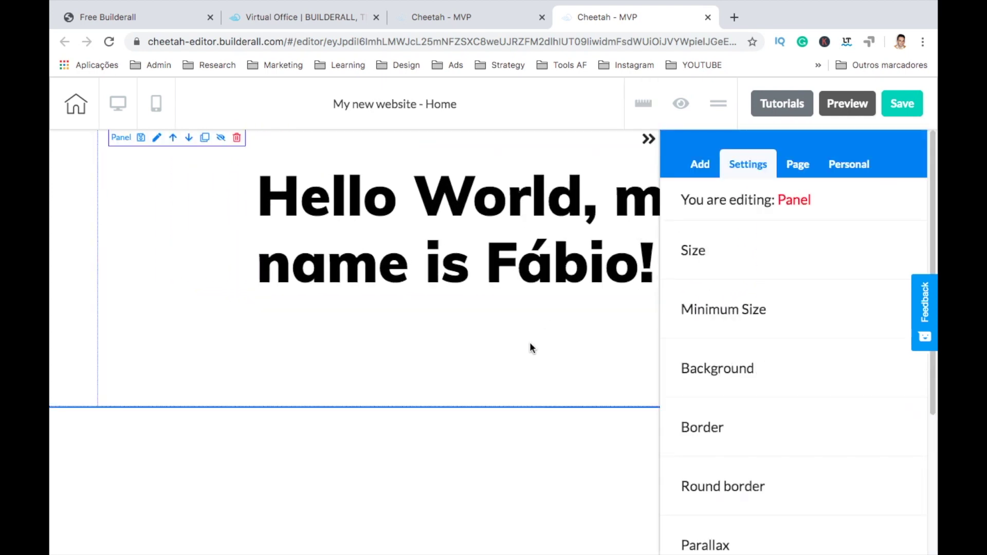
Step: Set the panel background to the first uploaded purple gradient image from the library
left_click(720, 366)
scroll(723, 421, "down", 1)
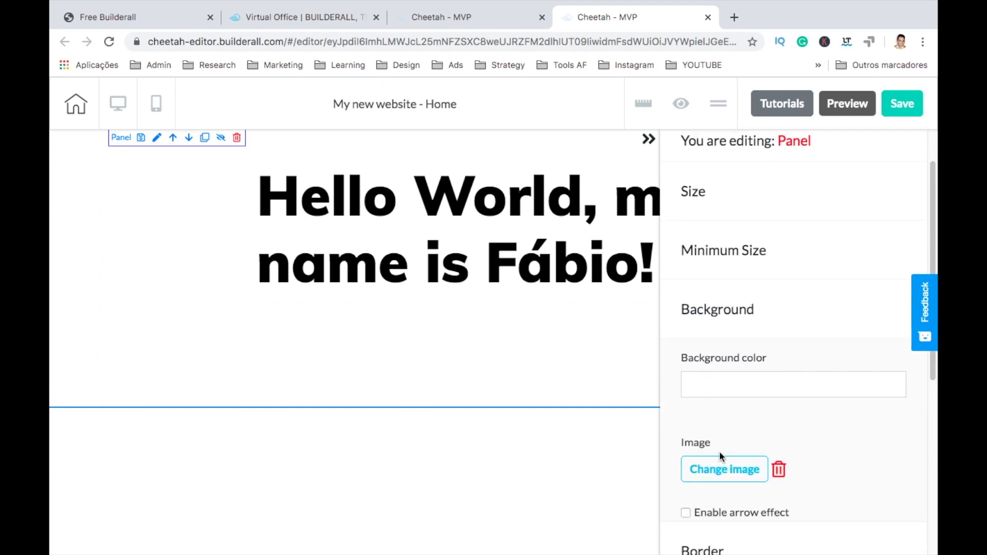
left_click(720, 470)
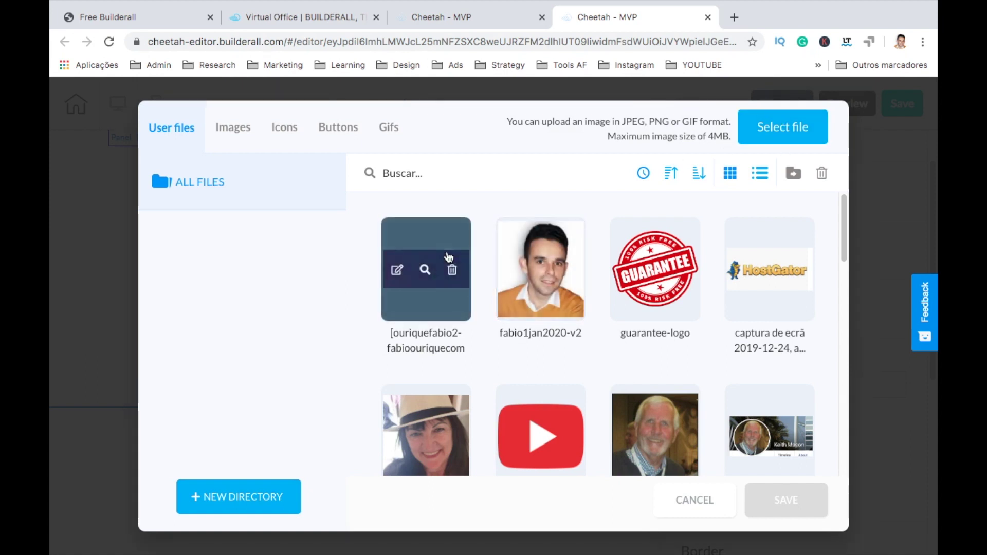
left_click(451, 261)
left_click(788, 507)
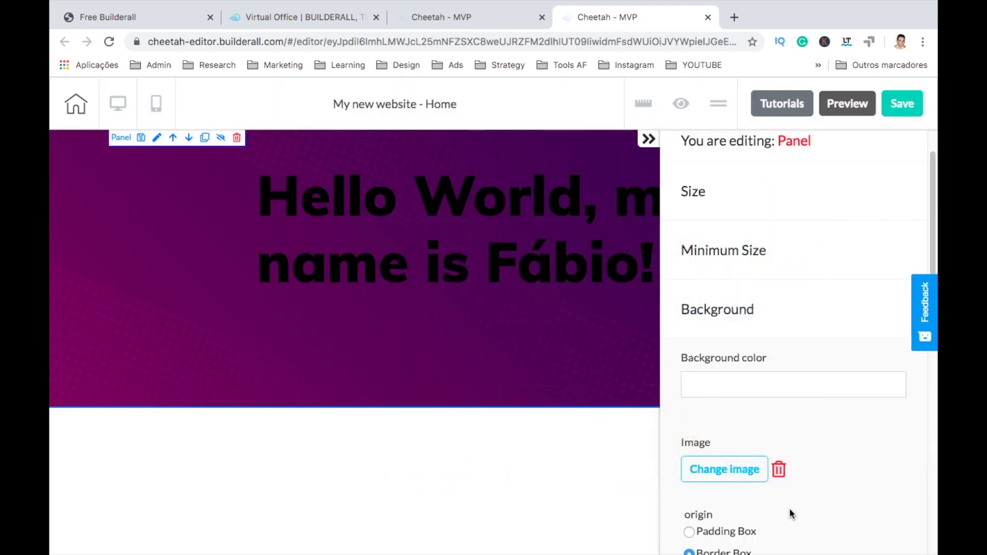
left_click(651, 142)
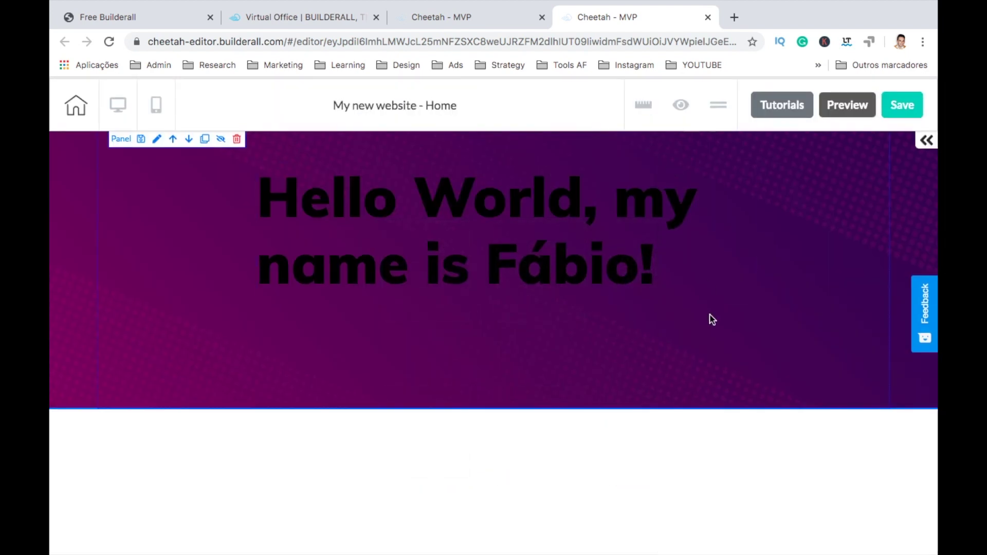
Step: Select all the heading text and set its font colour to white
left_click(630, 270)
double_click(631, 269)
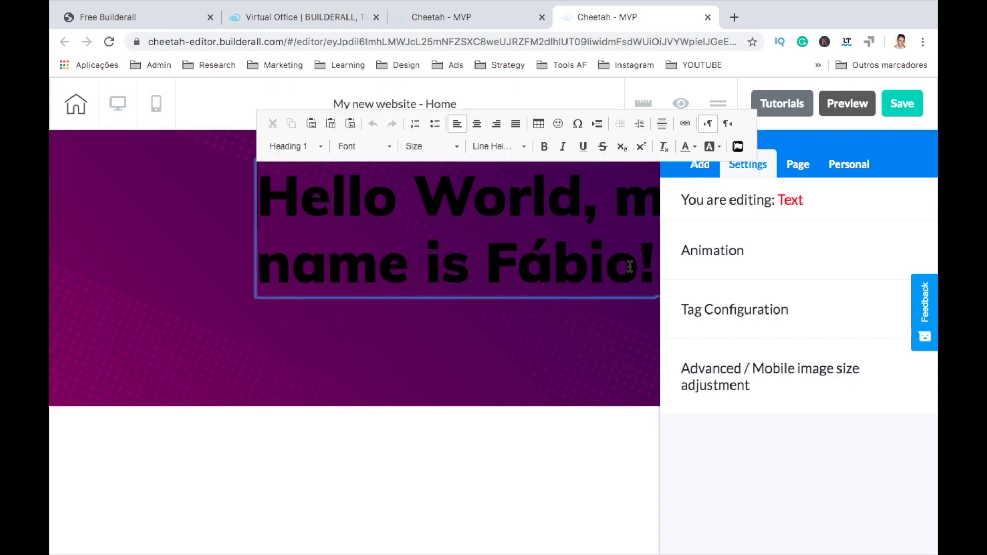
triple_click(630, 266)
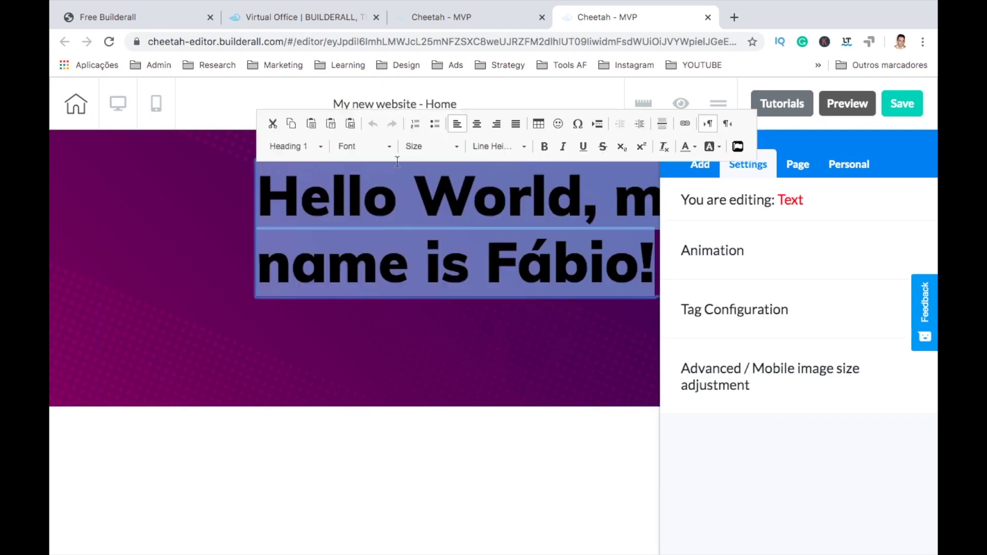
left_click(693, 148)
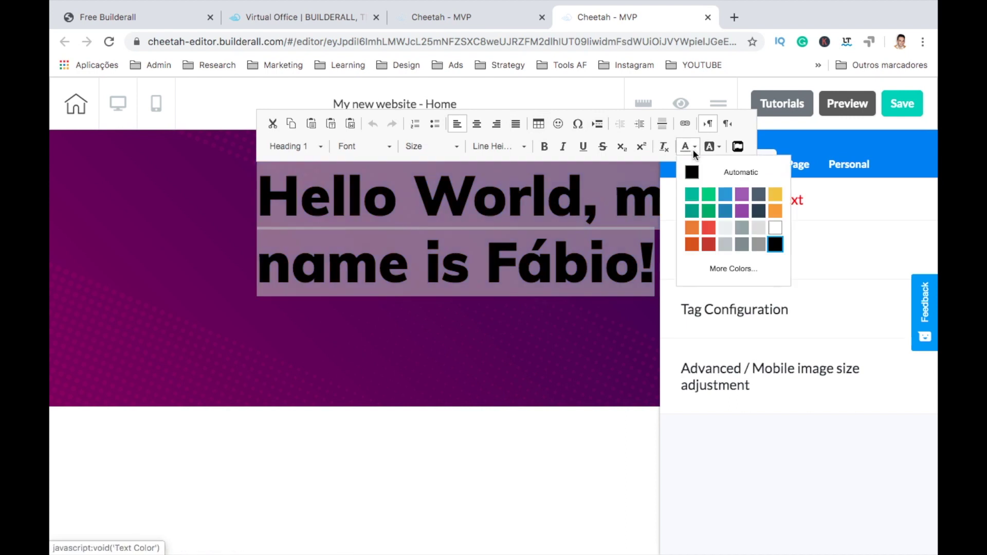
left_click(782, 233)
left_click(489, 325)
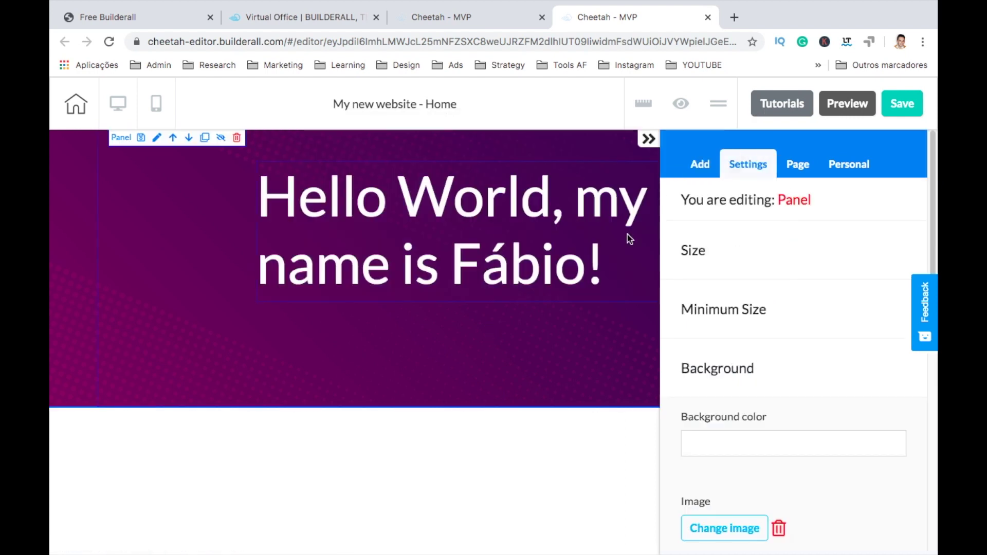
left_click(648, 139)
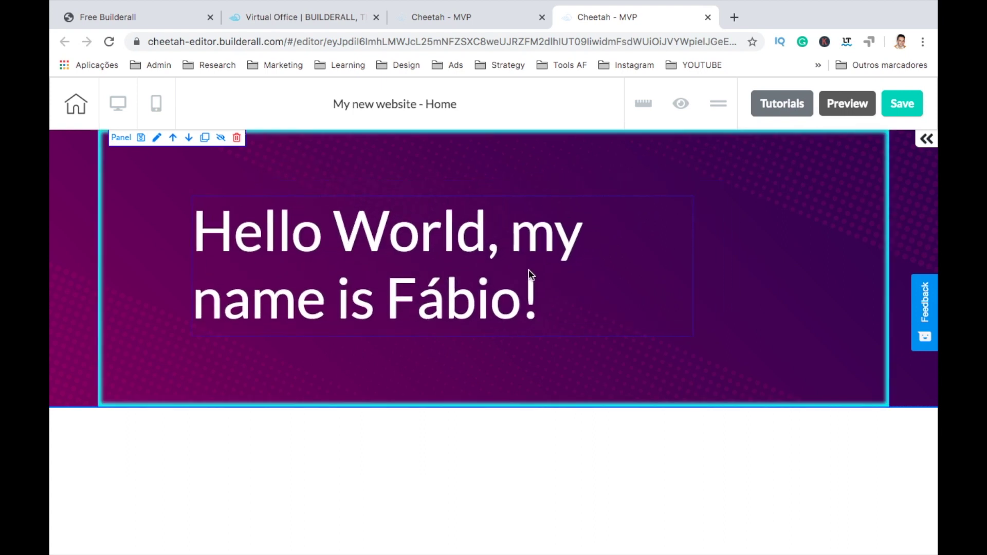
left_click(676, 335)
Step: Narrow the heading box and drop a sample Image element into the purple hero
left_click_drag(679, 337, 598, 337)
left_click(460, 221)
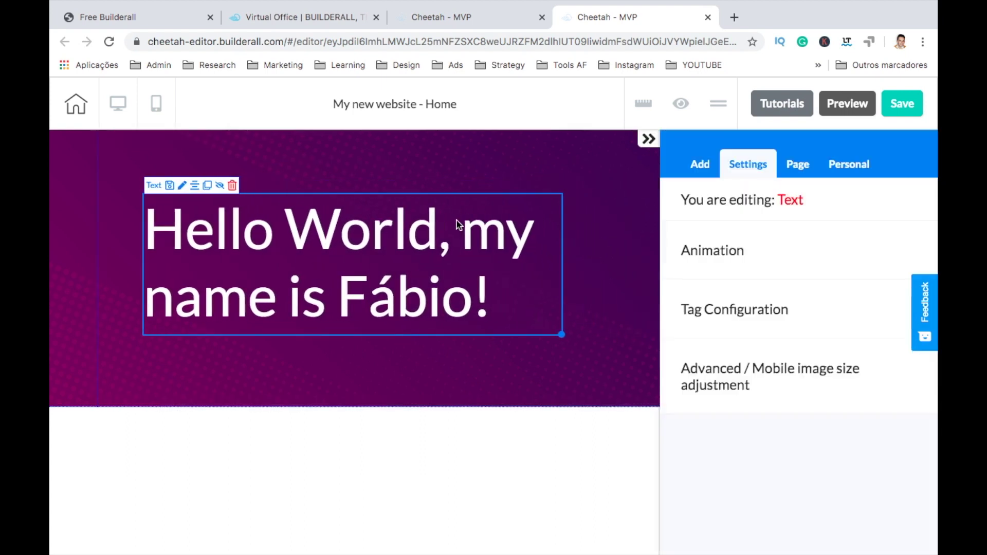
left_click(704, 165)
left_click(741, 235)
left_click(721, 288)
scroll(720, 288, "down", 5)
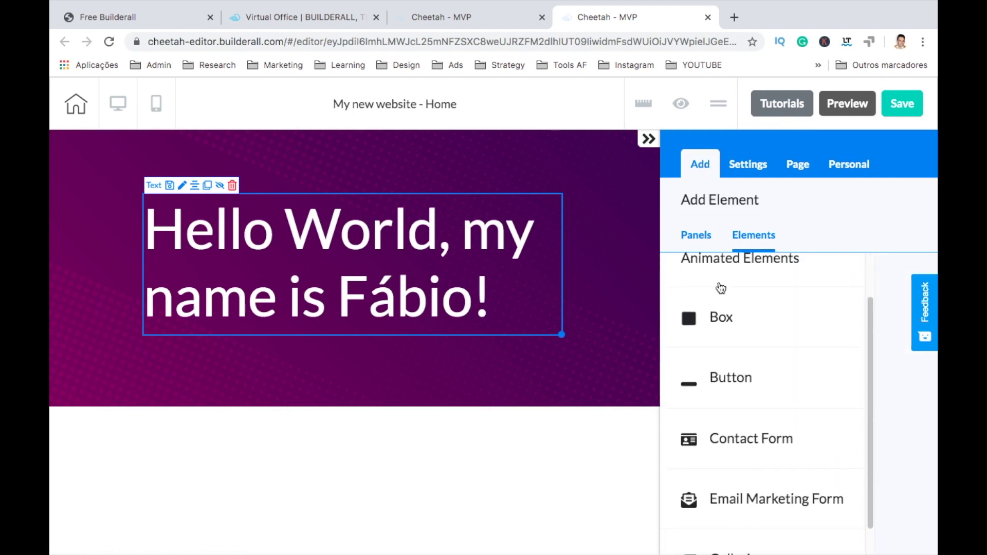
scroll(720, 288, "down", 2)
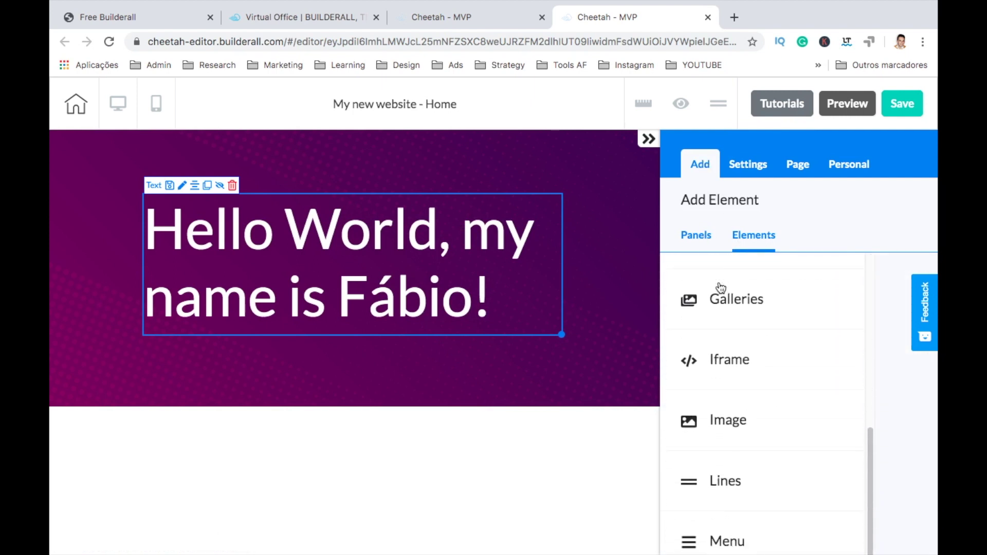
left_click(722, 423)
scroll(721, 424, "down", 5)
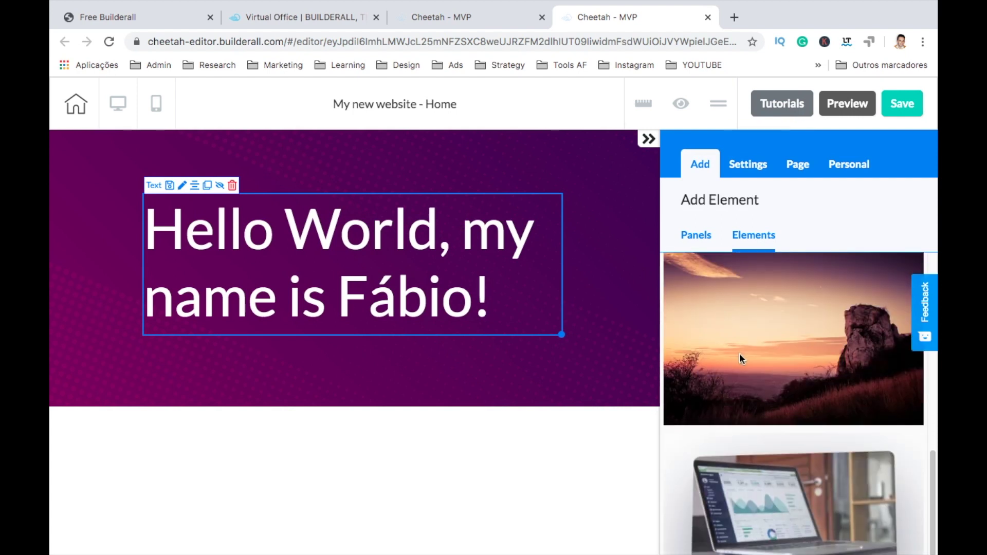
left_click_drag(750, 348, 410, 259)
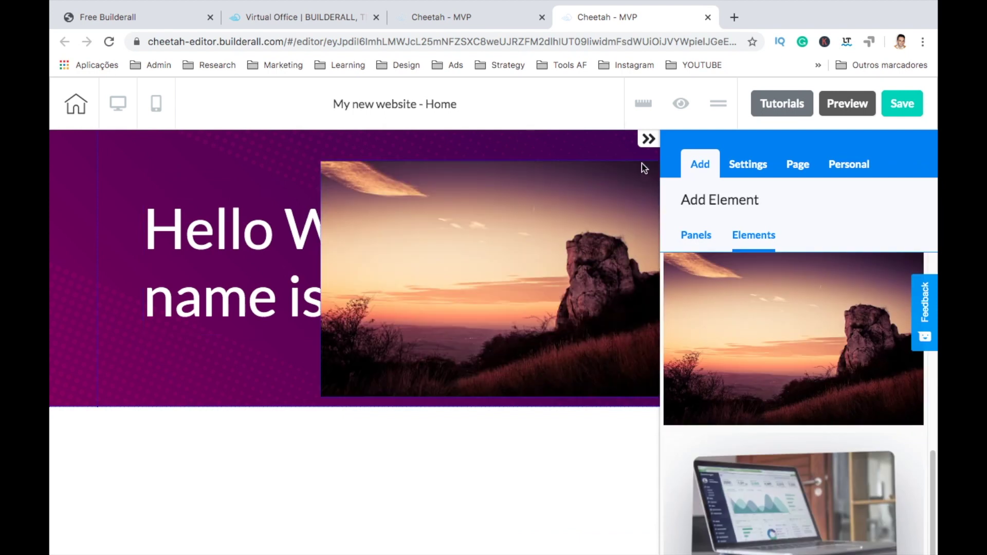
Step: Replace the sample picture with the profile photo from the image library
left_click(649, 139)
left_click(636, 226)
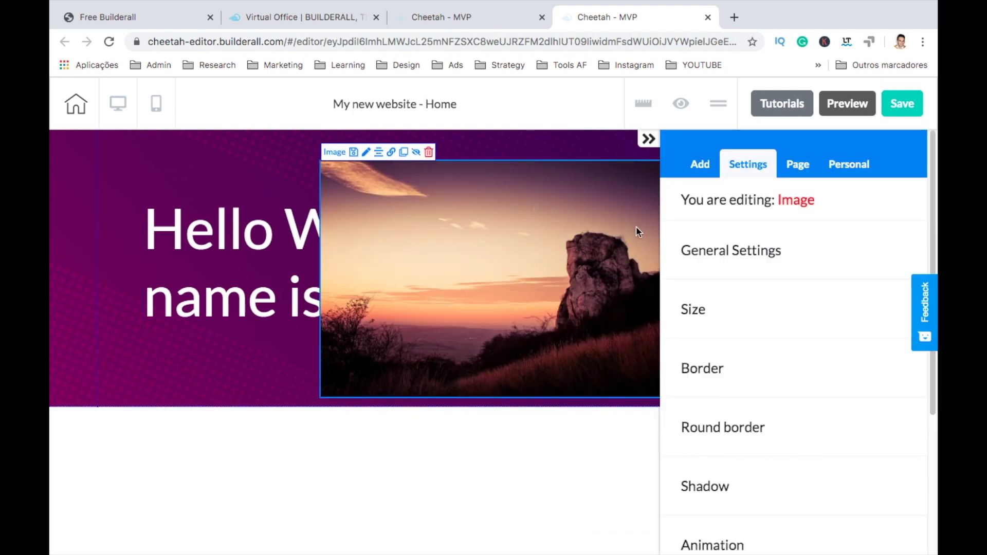
left_click(735, 259)
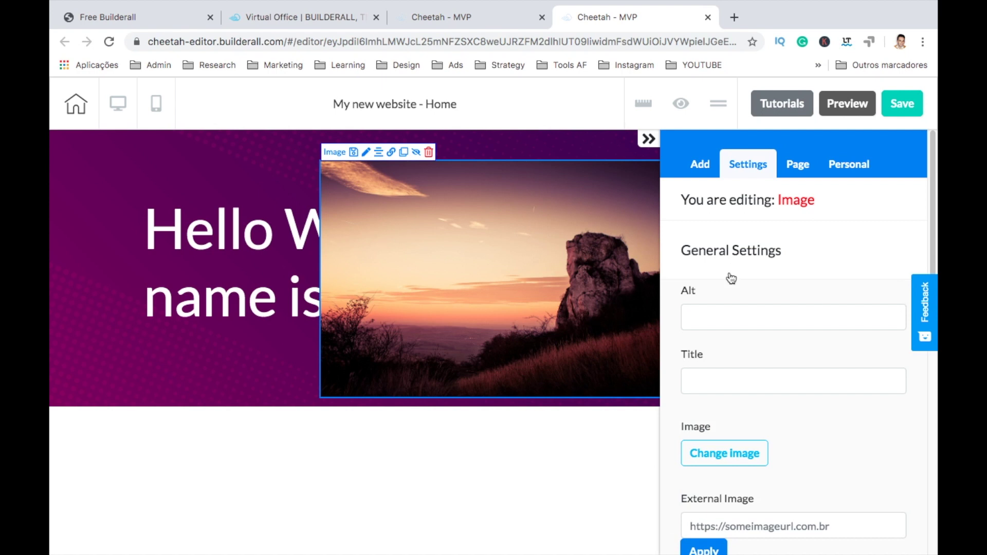
left_click(724, 453)
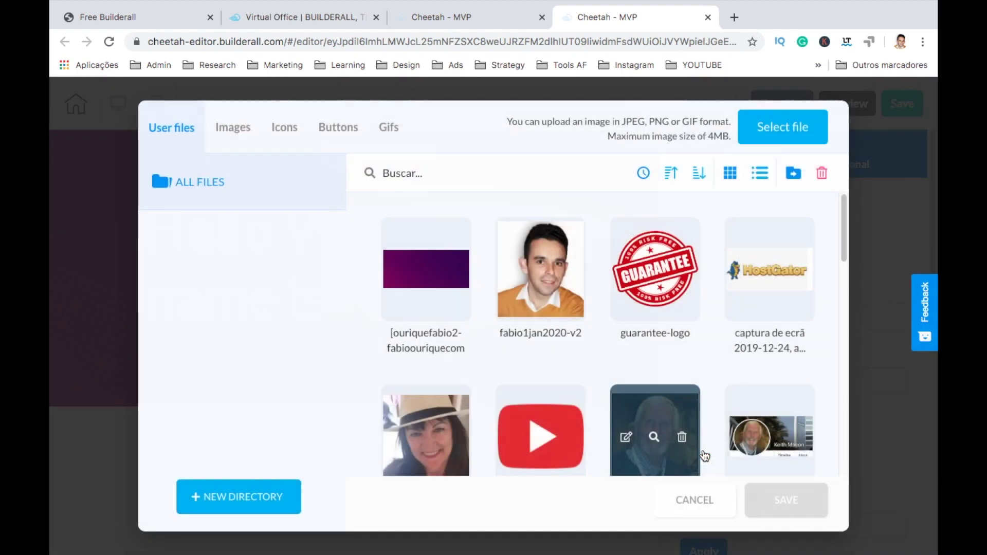
left_click(548, 285)
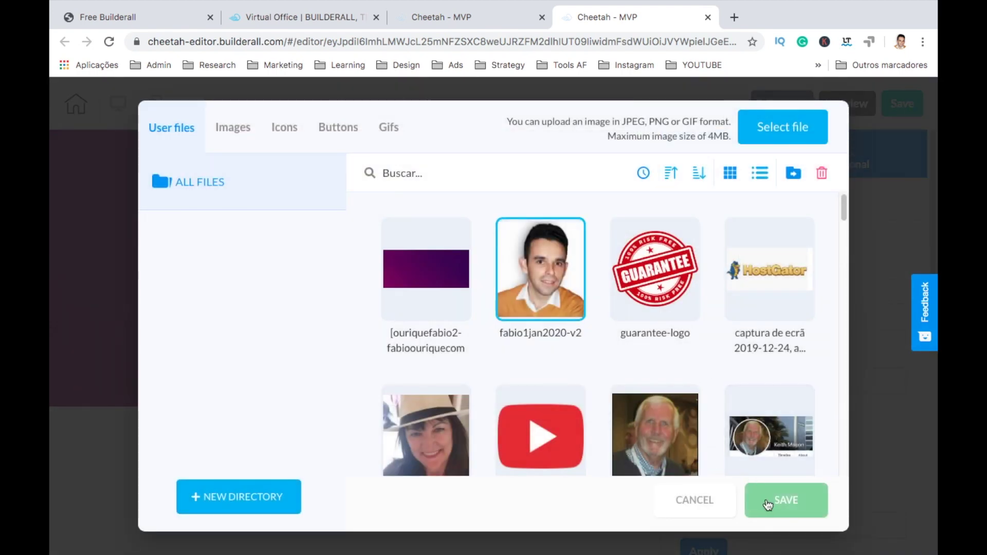
left_click(770, 504)
Step: Move the photo right of the heading, enlarge it, and align it vertically
left_click_drag(637, 267, 680, 281)
left_click(649, 139)
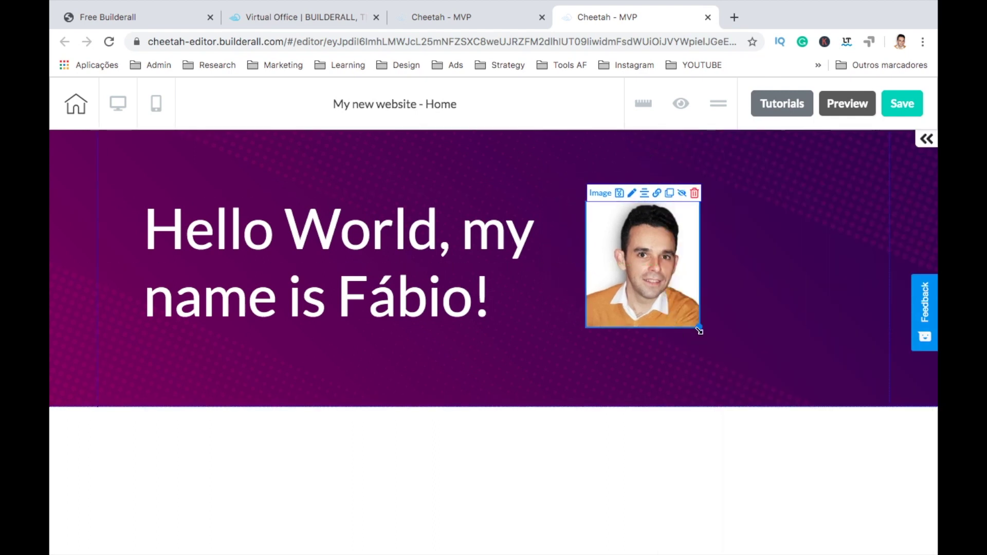
left_click_drag(700, 330, 727, 353)
left_click(684, 329)
left_click_drag(646, 324, 649, 304)
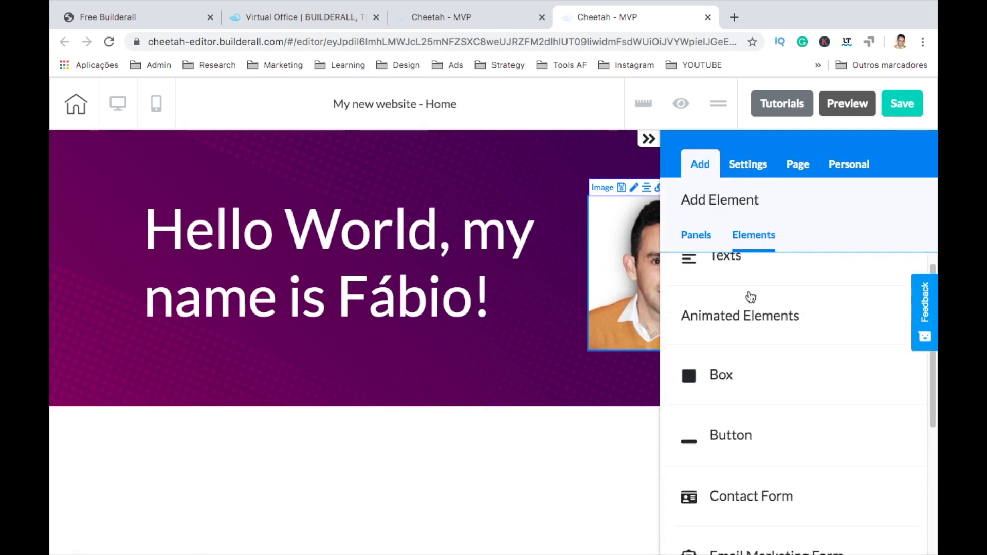
Step: Expand Add > Panels > Blocks and scroll to Full Block - Lead Magnet 02
scroll(748, 293, "down", 5)
scroll(708, 452, "up", 5)
scroll(708, 452, "down", 8)
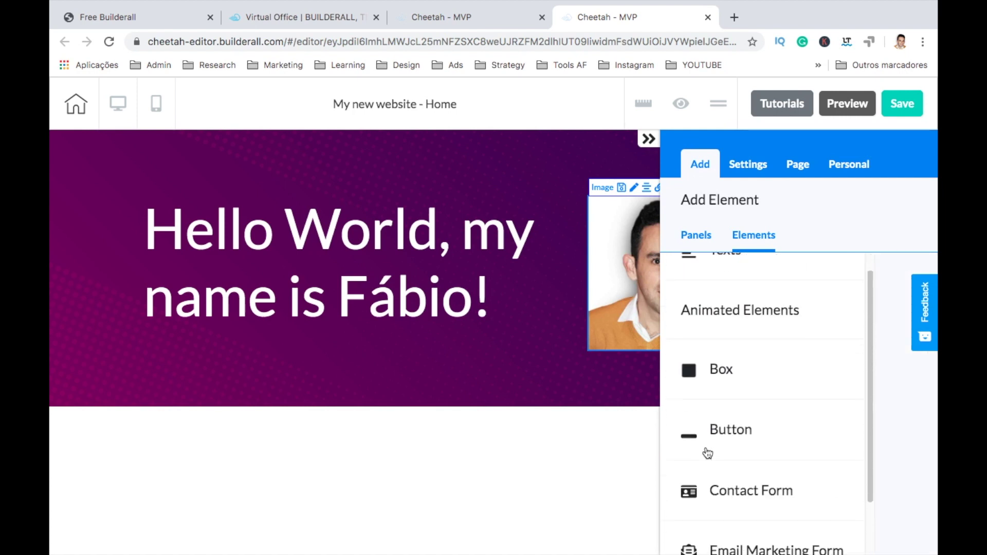
scroll(708, 453, "up", 8)
left_click(707, 242)
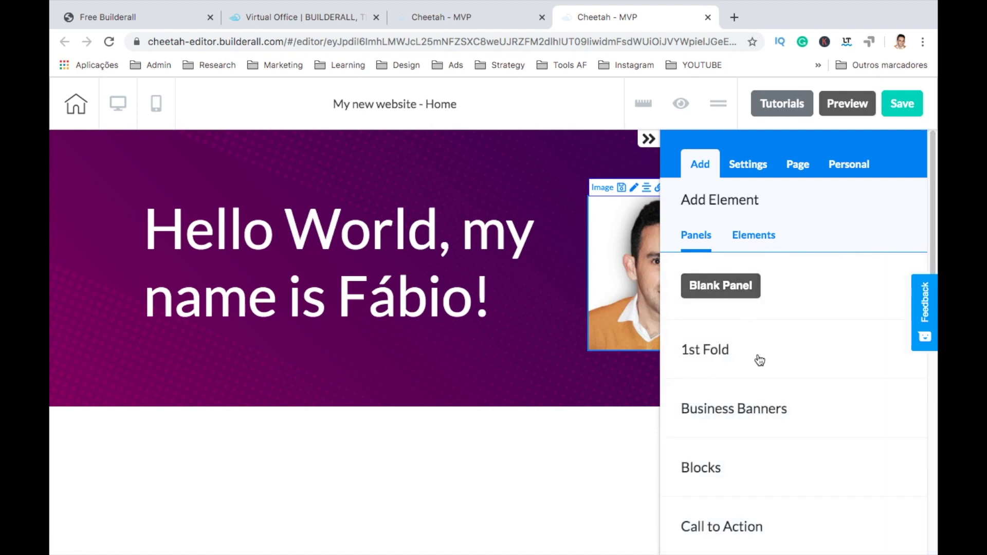
scroll(759, 360, "down", 3)
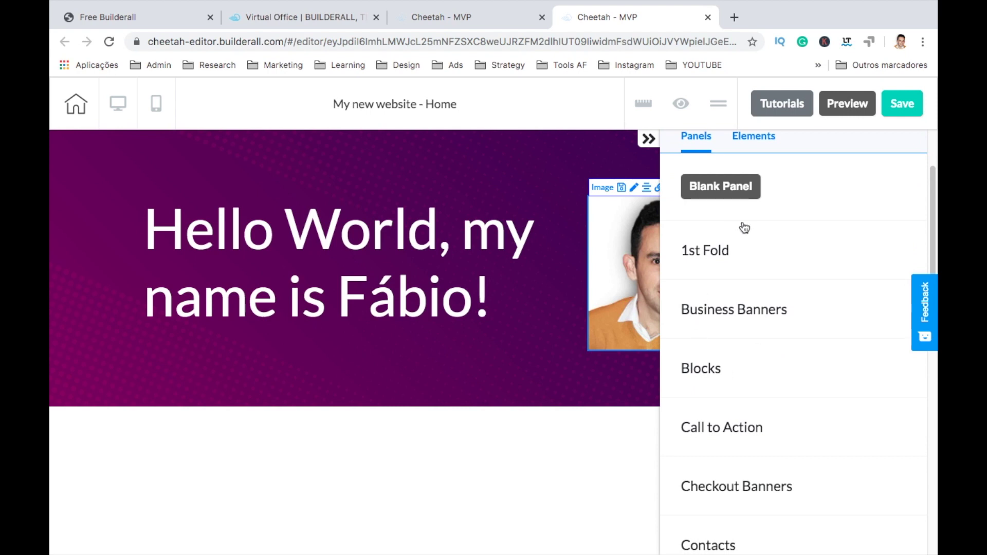
scroll(767, 430, "down", 1)
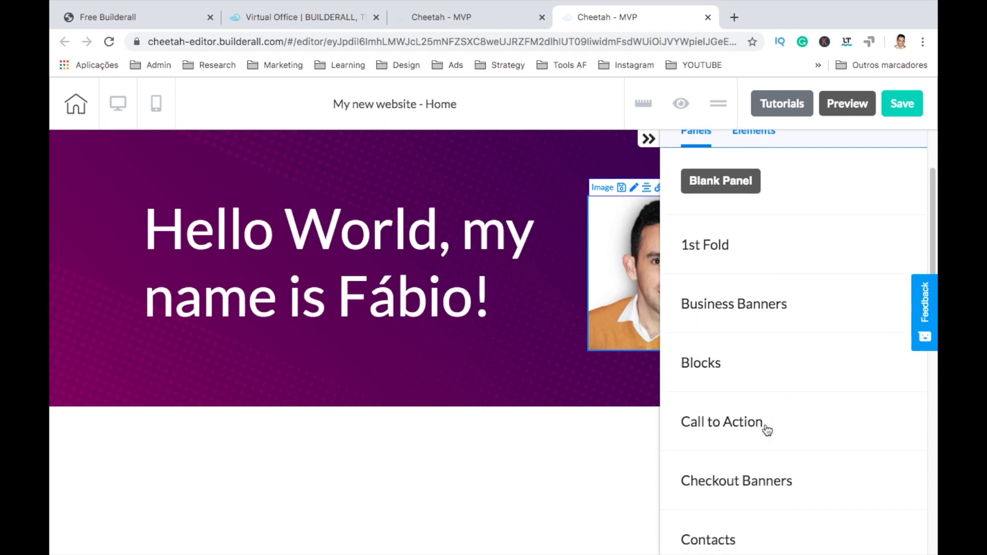
left_click(740, 378)
scroll(759, 421, "down", 4)
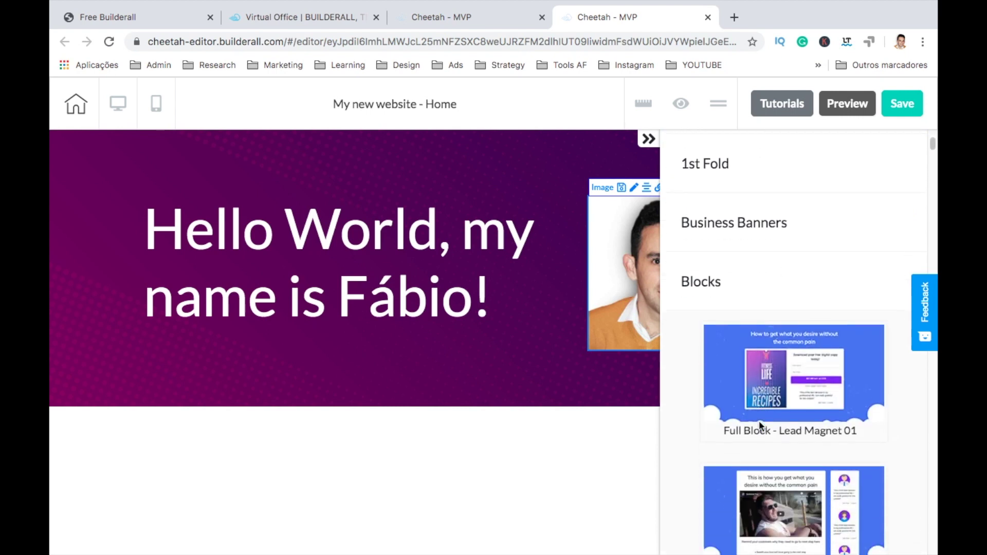
scroll(759, 421, "down", 9)
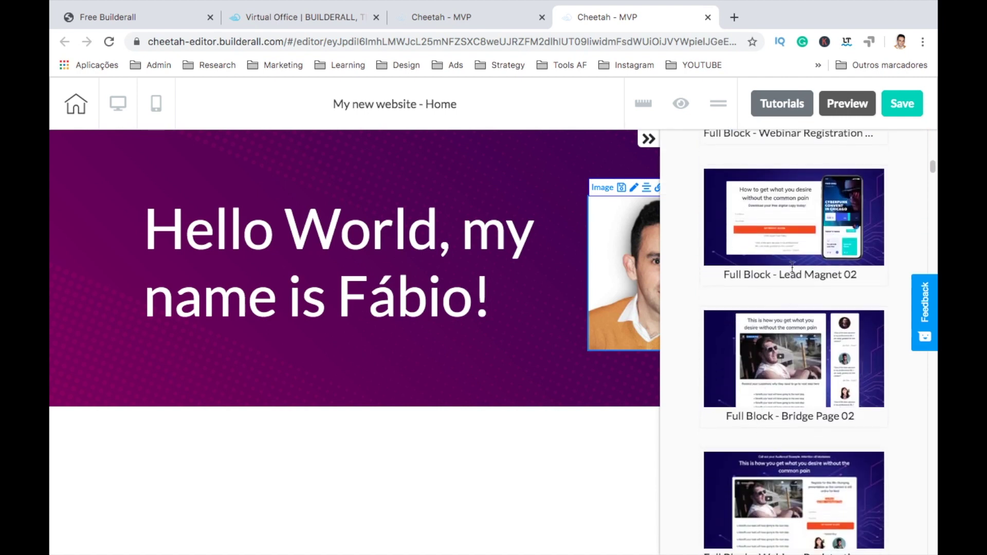
Step: Insert the Full Block - Lead Magnet 02 section below the hero and inspect its email form
left_click(800, 232)
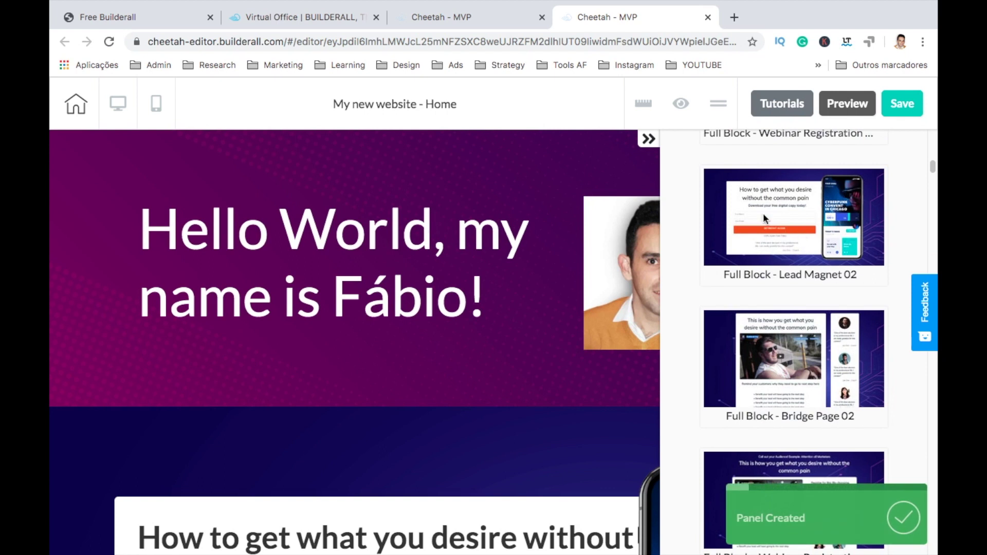
left_click(649, 139)
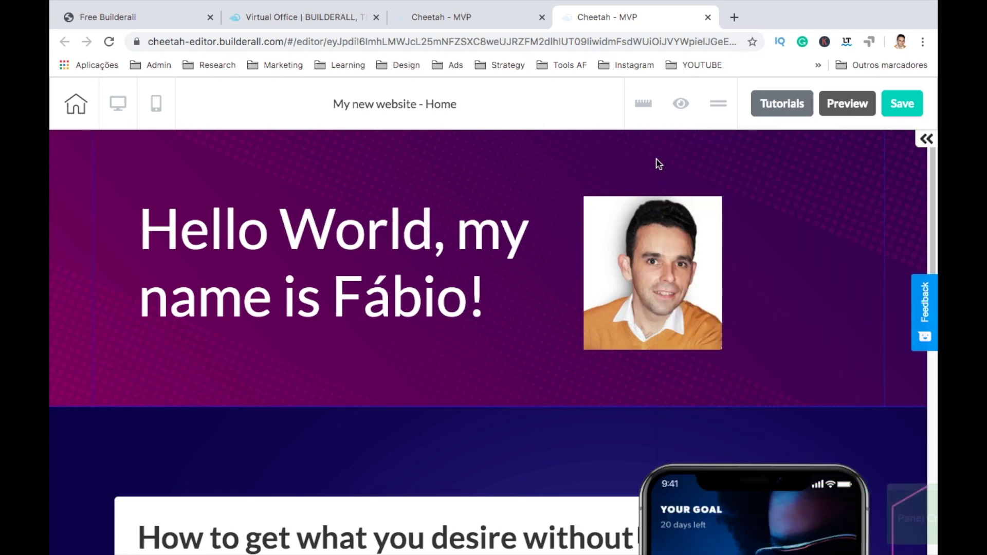
scroll(674, 339, "down", 3)
scroll(675, 344, "down", 3)
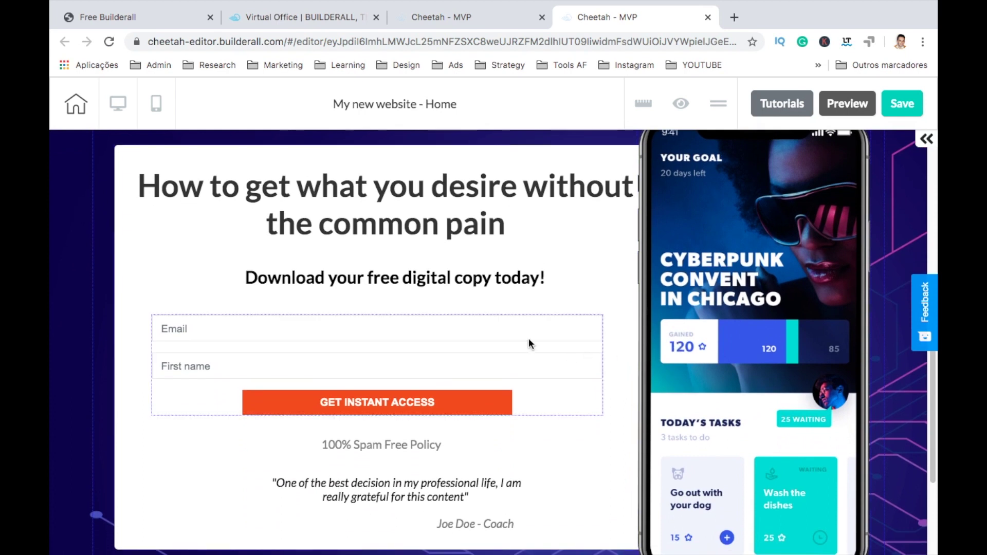
left_click(529, 341)
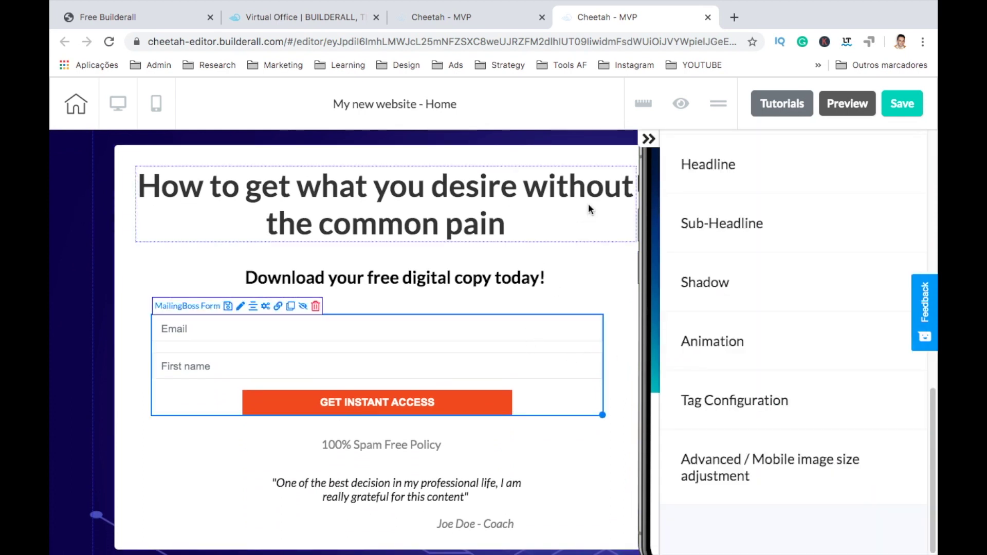
left_click(648, 140)
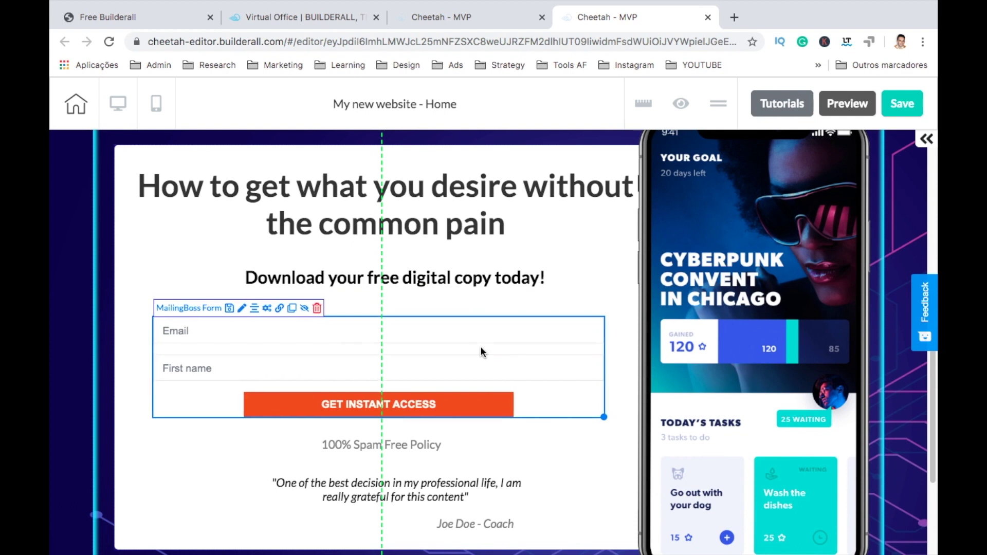
Step: Replace 'the common pain' with 'having to pay' in the new block's headline
left_click(325, 222)
left_click(325, 222)
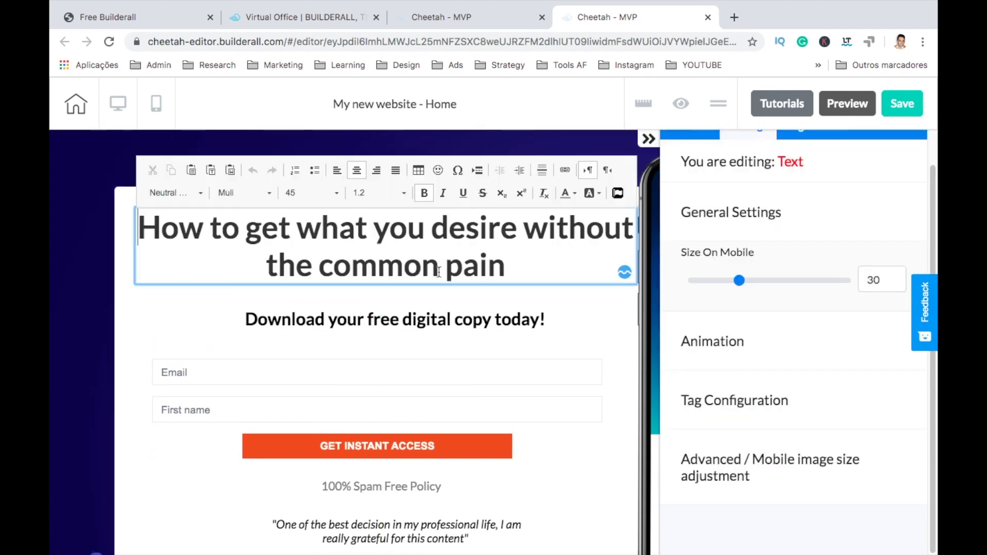
left_click_drag(522, 266, 129, 196)
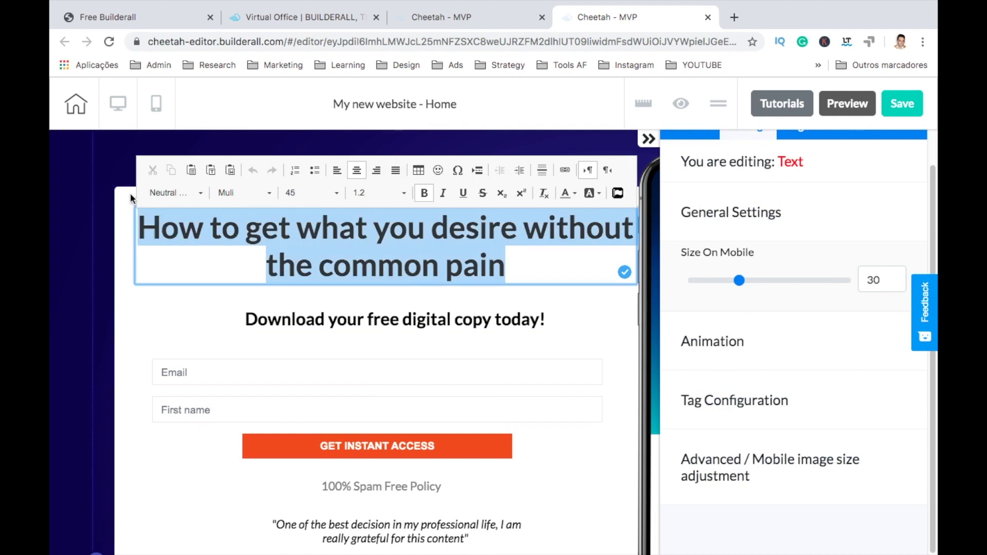
key("Right")
key("ctrl+BackSpace")
key("ctrl+BackSpace")
type("hab")
key("BackSpace")
type("ving ")
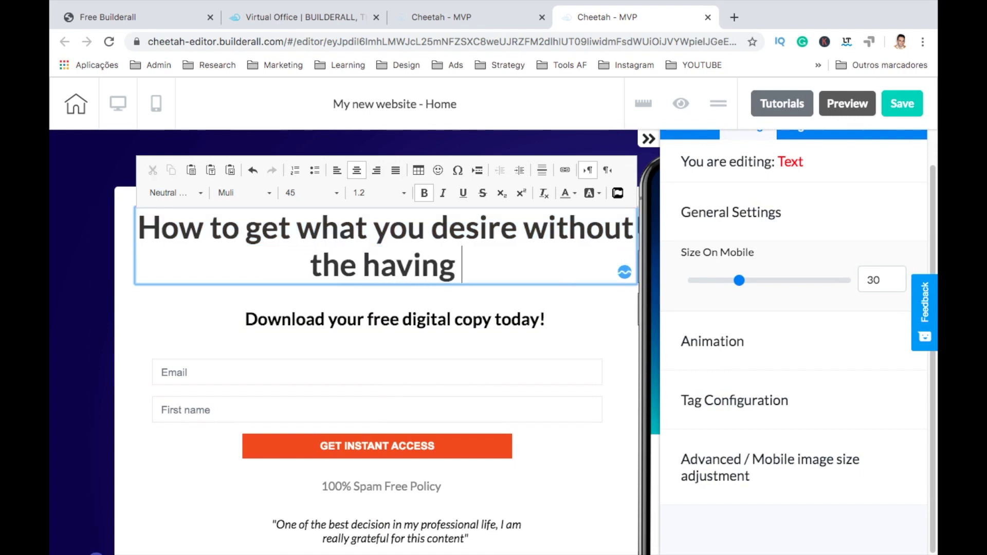
type("to pay")
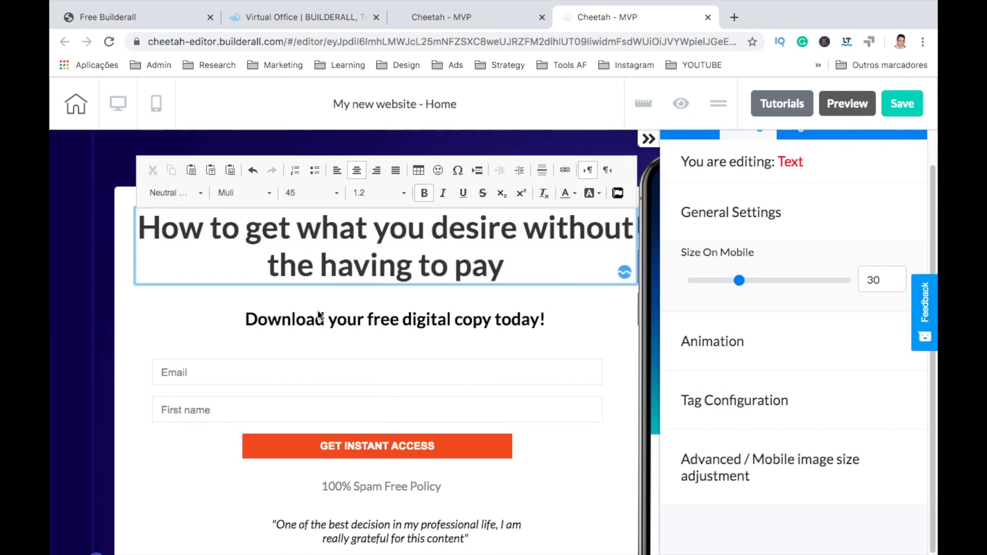
left_click(383, 323)
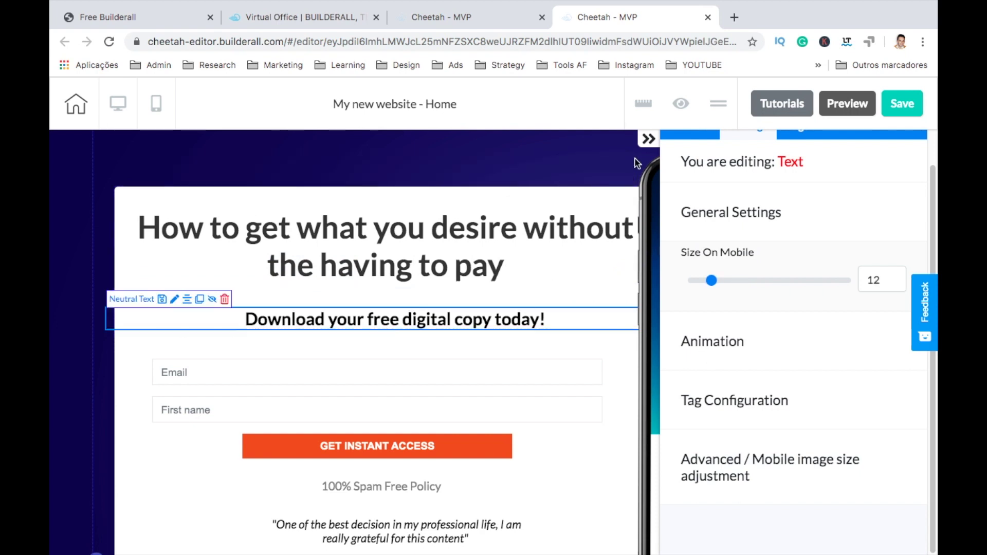
left_click(649, 139)
scroll(679, 340, "up", 4)
scroll(678, 340, "down", 5)
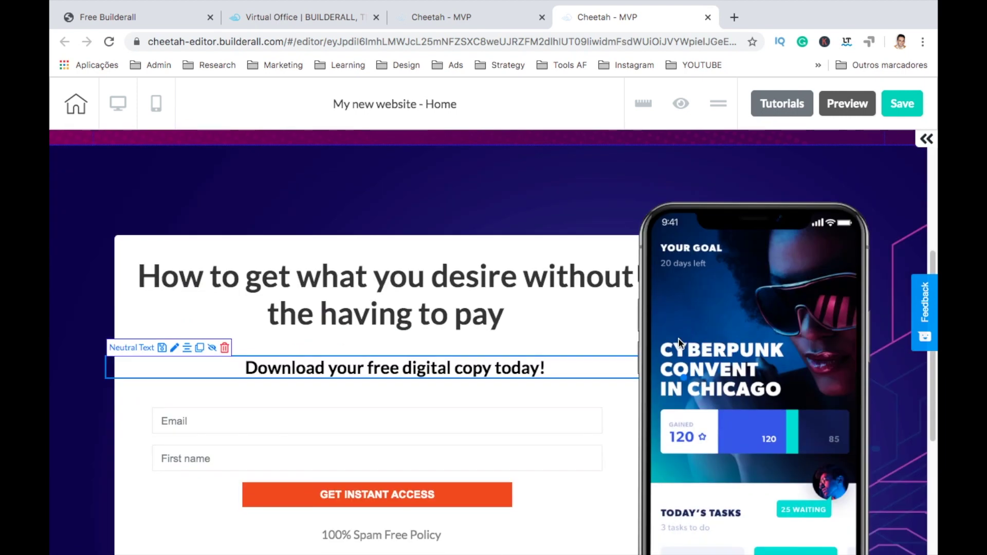
Step: Add the three-column Features - 04 panel from the Features panel category to the Home page
left_click(926, 140)
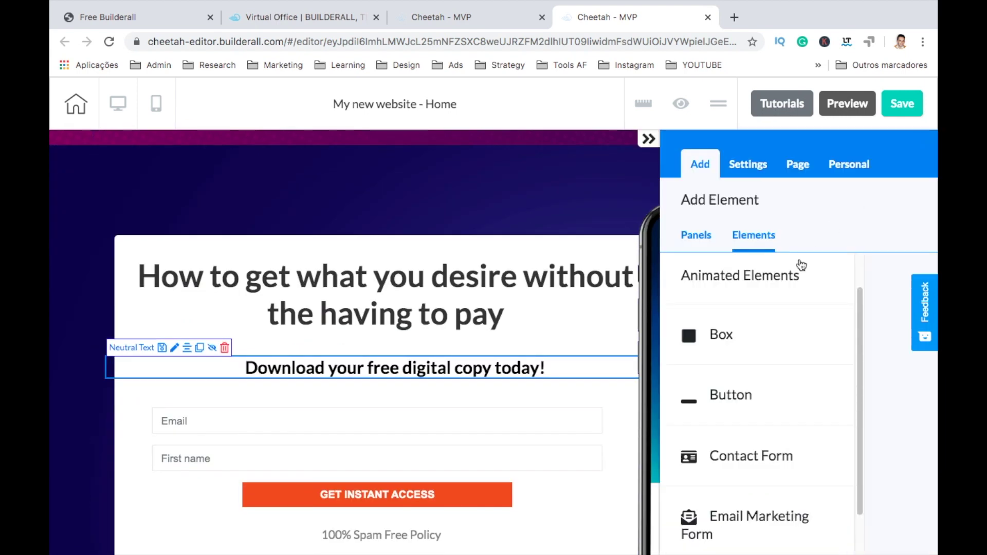
left_click(702, 239)
scroll(777, 381, "down", 4)
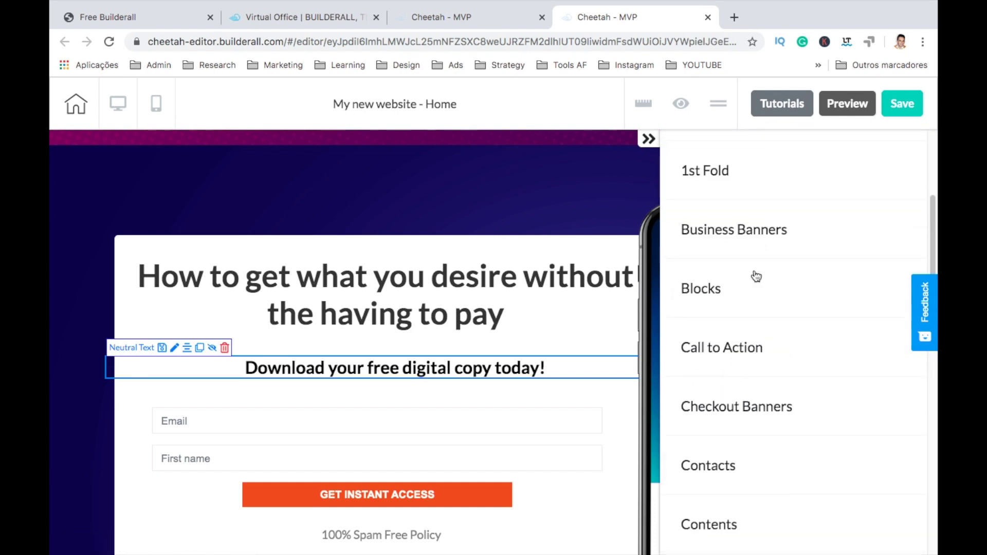
scroll(755, 283, "down", 3)
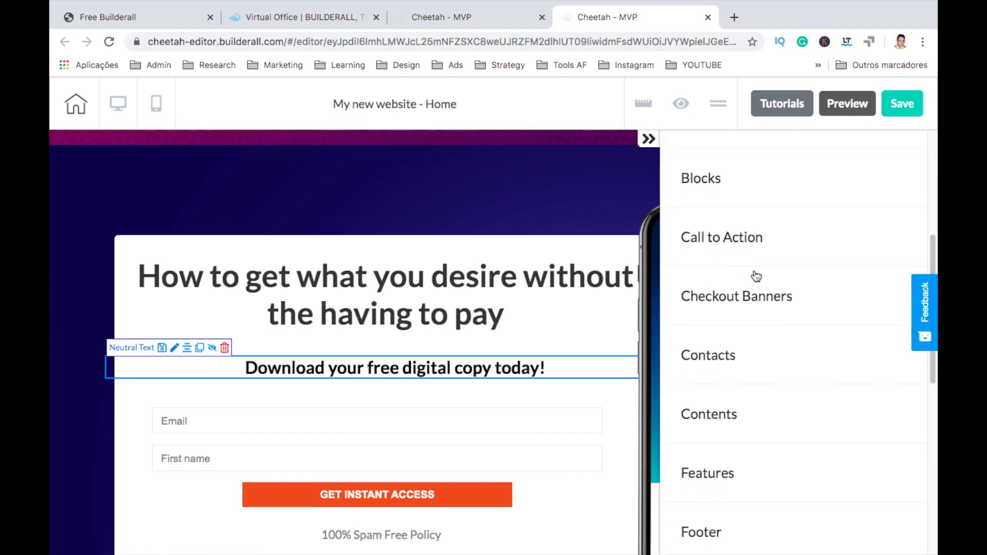
left_click(714, 465)
scroll(767, 426, "down", 7)
scroll(766, 422, "down", 1)
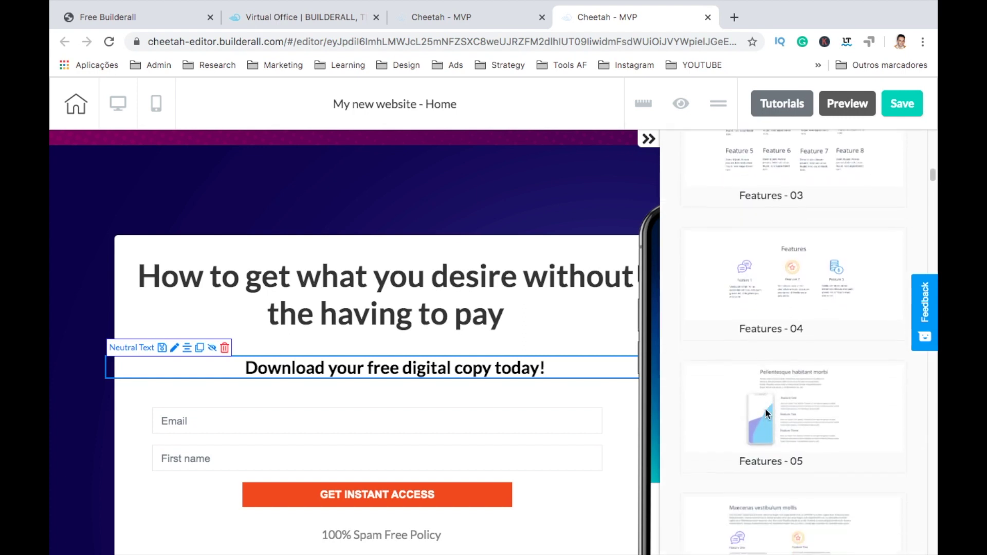
left_click(776, 288)
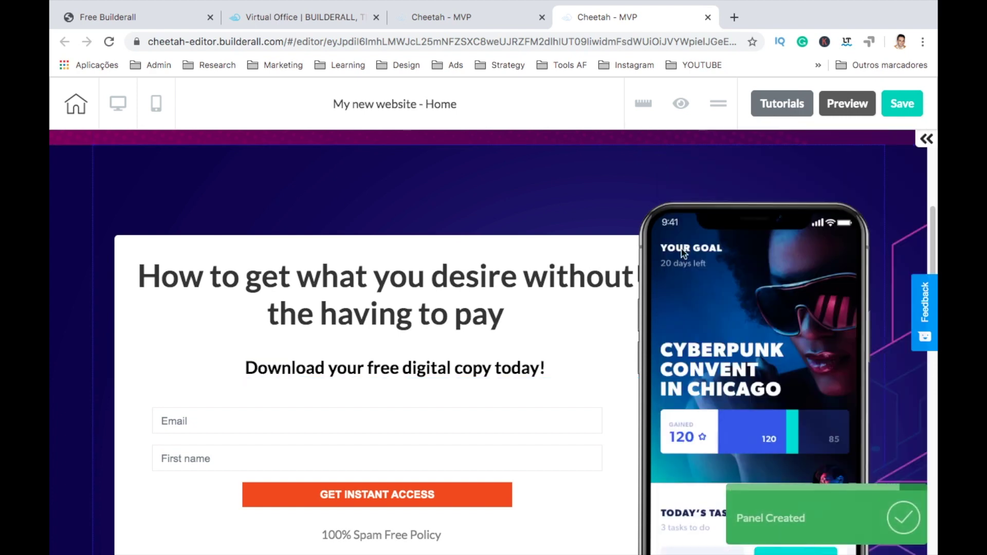
Step: Retitle the Feature 1 heading 'Story Telling' and the Feature 2 heading 'Selling'
scroll(703, 427, "down", 12)
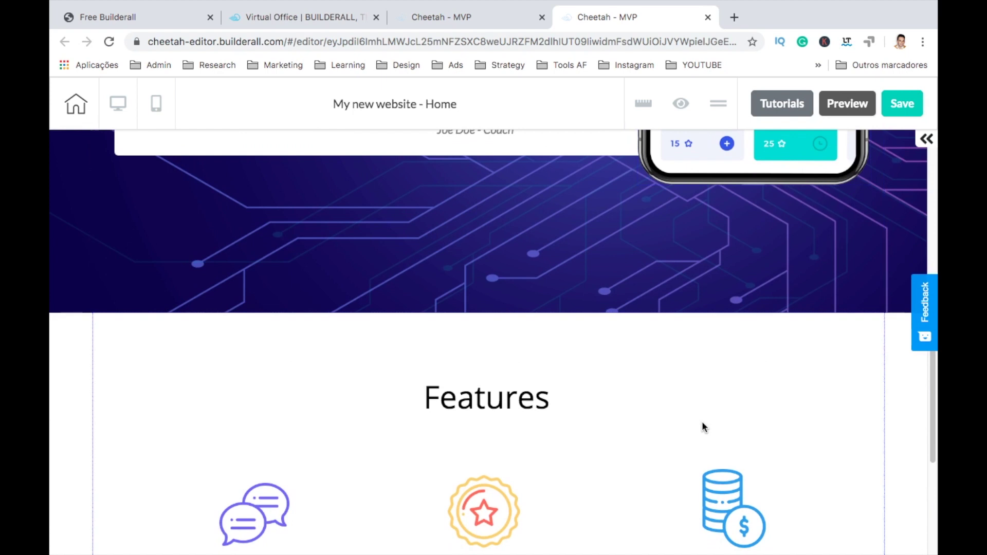
scroll(702, 423, "down", 2)
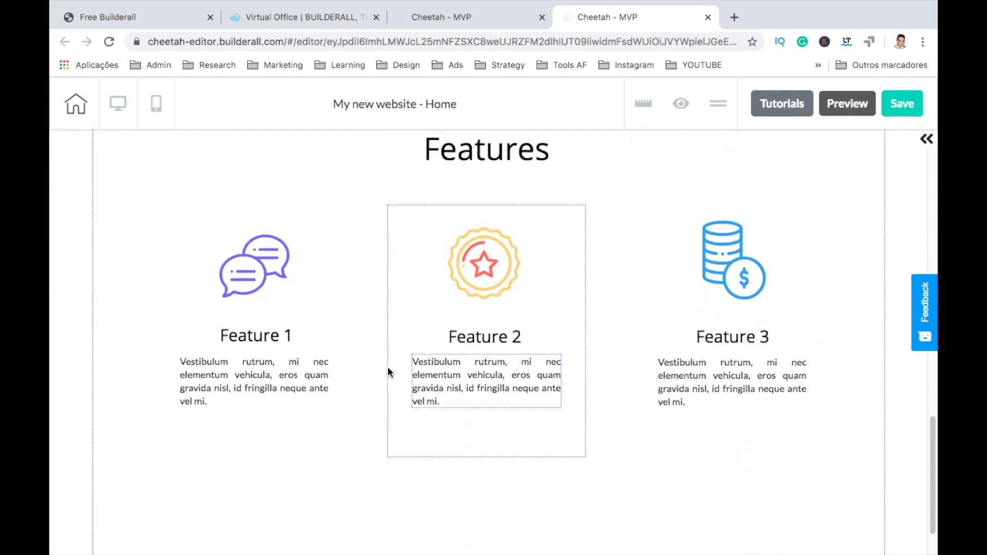
left_click(280, 342)
double_click(274, 338)
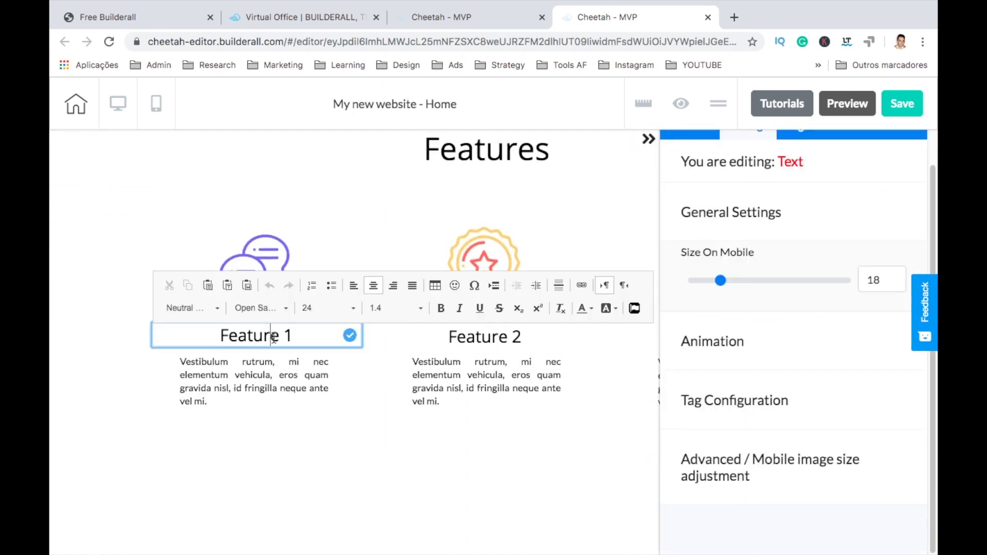
type("Story")
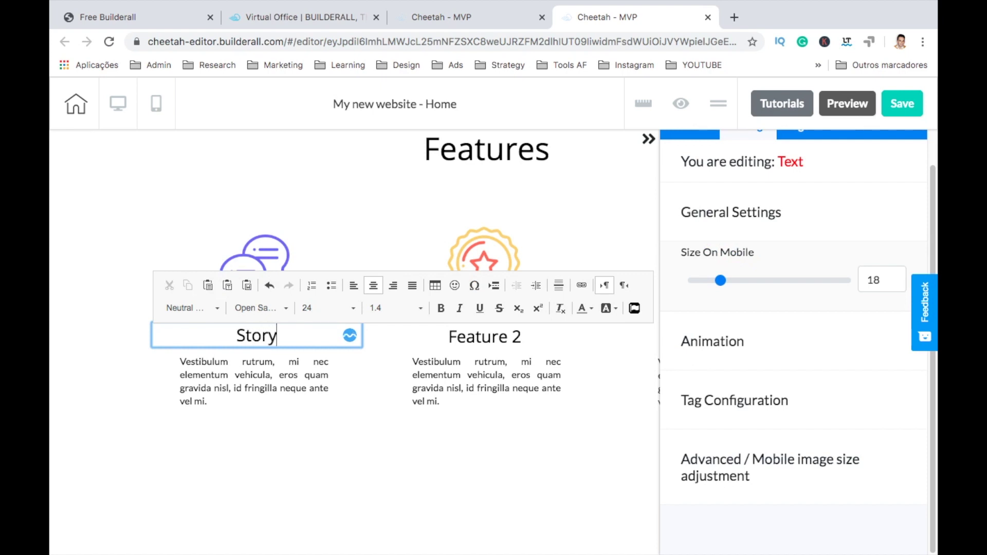
type(" Telling")
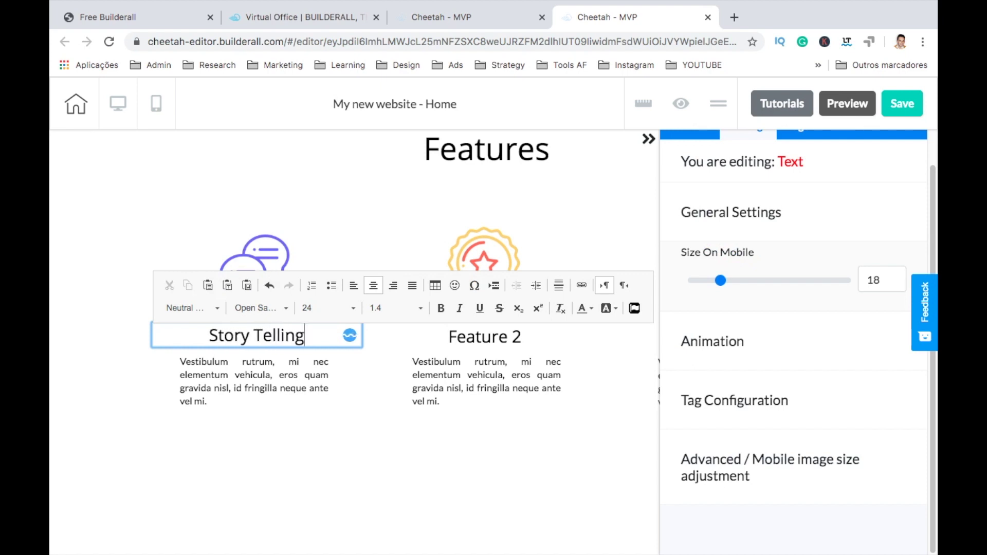
left_click(467, 348)
left_click(479, 338)
left_click_drag(449, 337, 522, 337)
type("Selling")
left_click(420, 514)
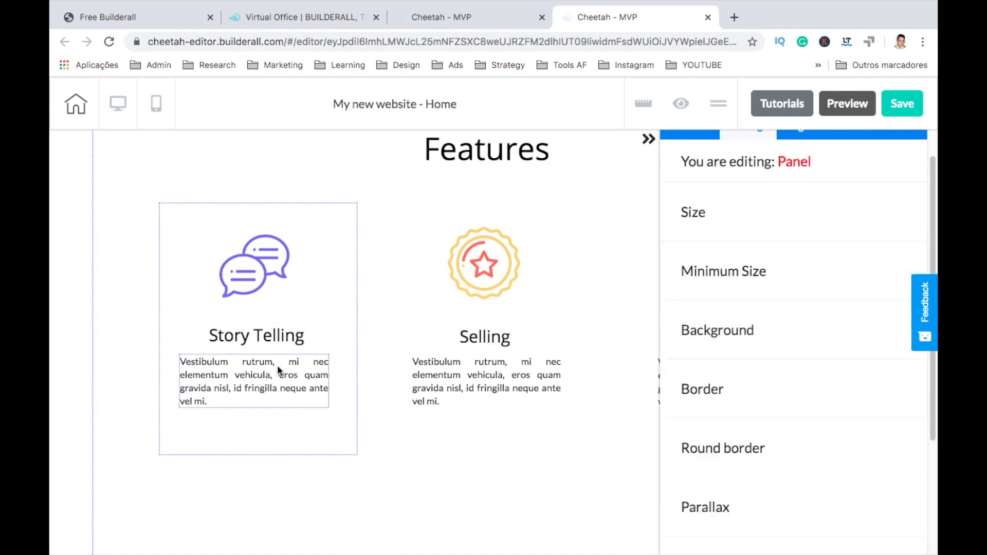
Step: Replace the Story Telling placeholder paragraph with 'is what will help you make sales'
left_click(267, 388)
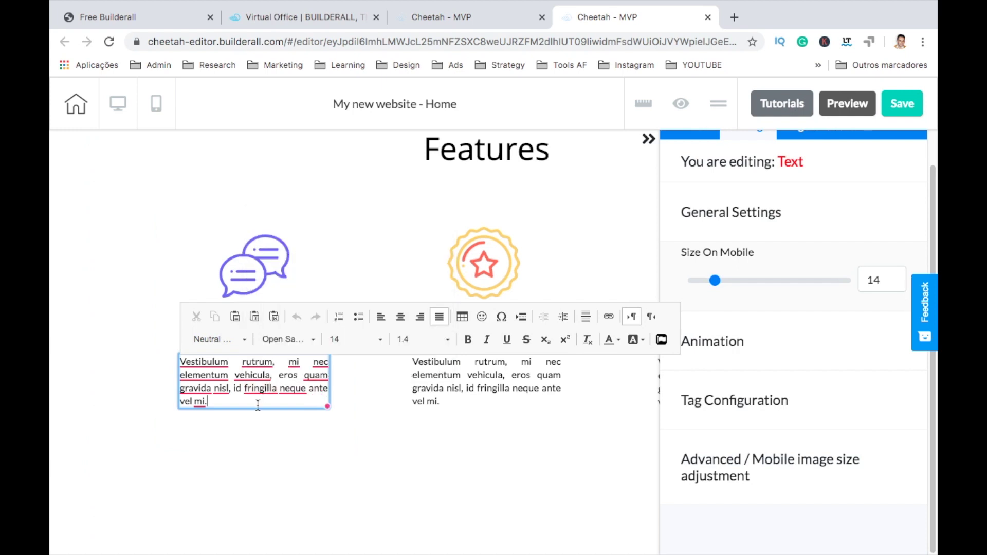
left_click_drag(257, 403, 139, 352)
key("BackSpace")
type("is what will help you make")
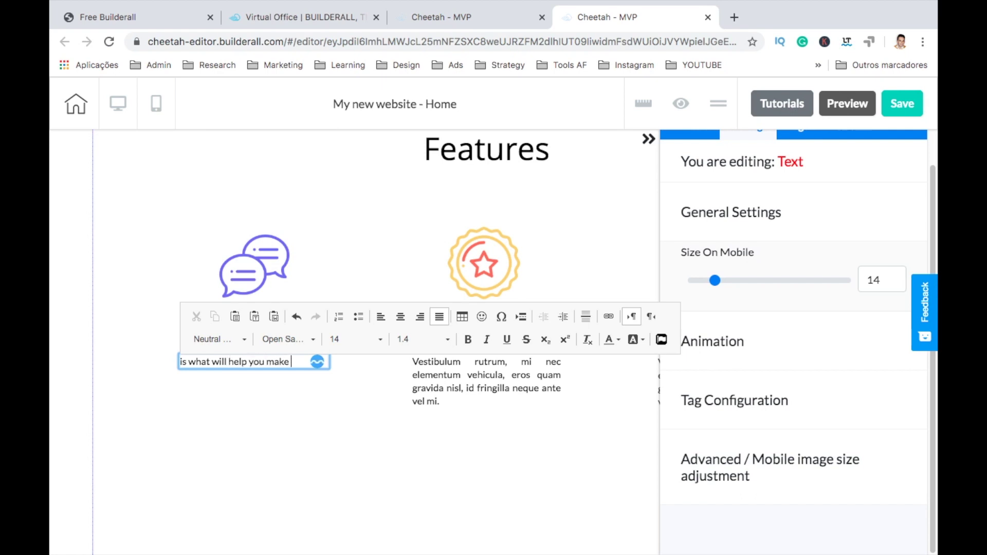
type("sales")
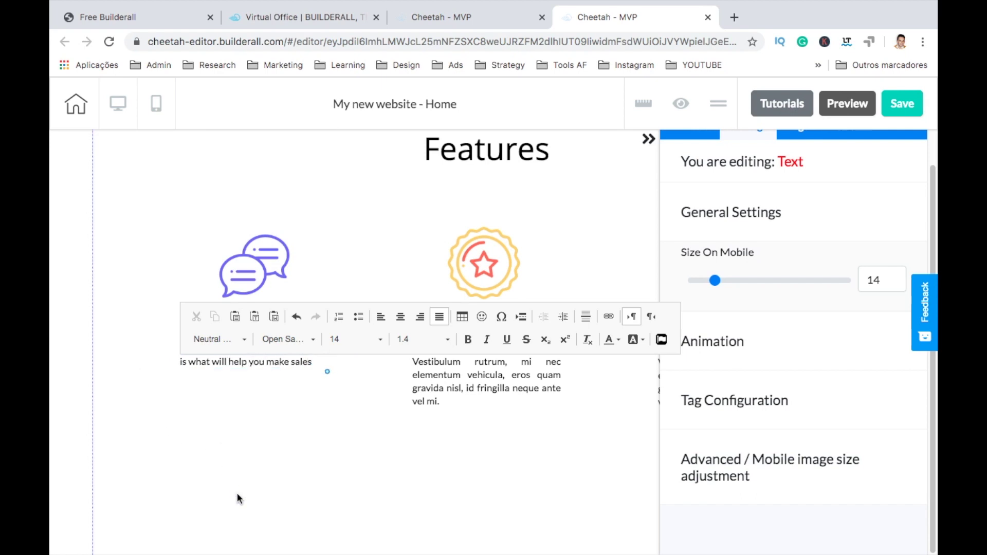
left_click(237, 492)
scroll(297, 403, "up", 2)
left_click_drag(289, 428, 297, 430)
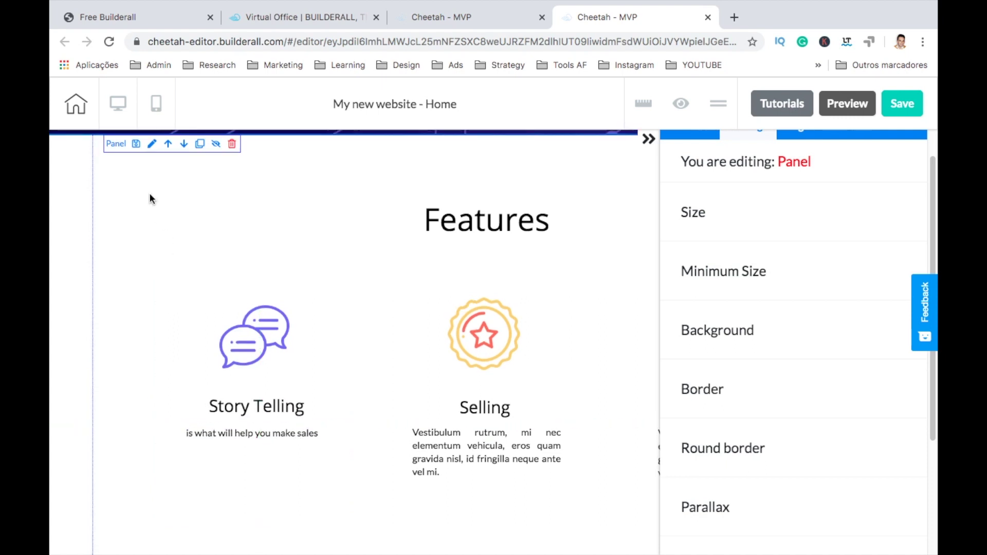
Step: Move the Features section up one position, directly under the Hello World hero
left_click(650, 140)
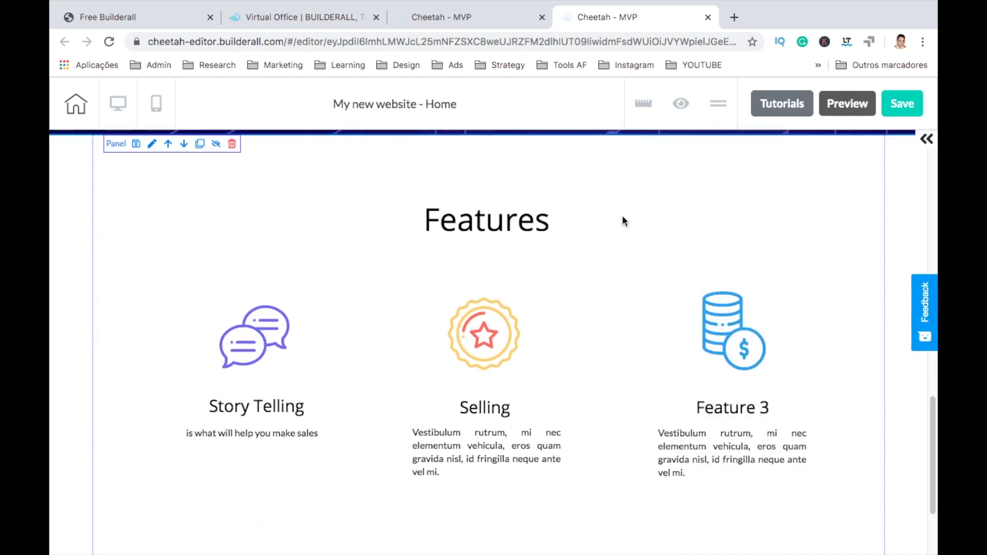
scroll(622, 215, "up", 10)
scroll(617, 220, "down", 8)
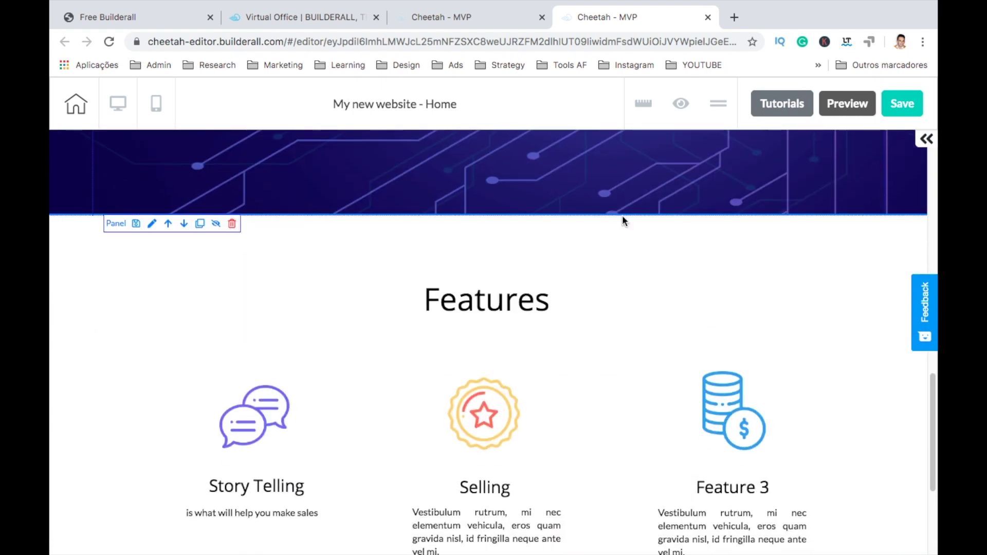
left_click(215, 278)
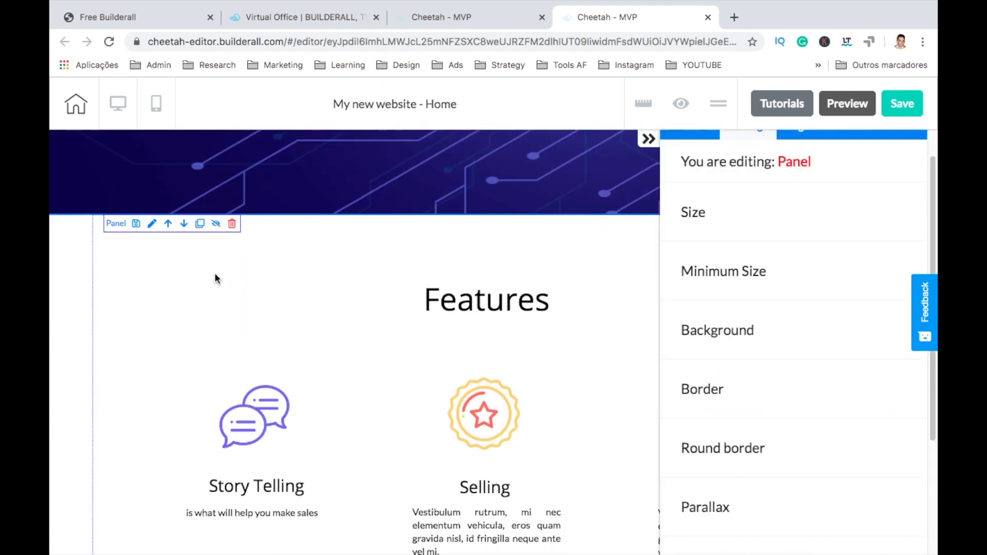
left_click(168, 227)
left_click(649, 140)
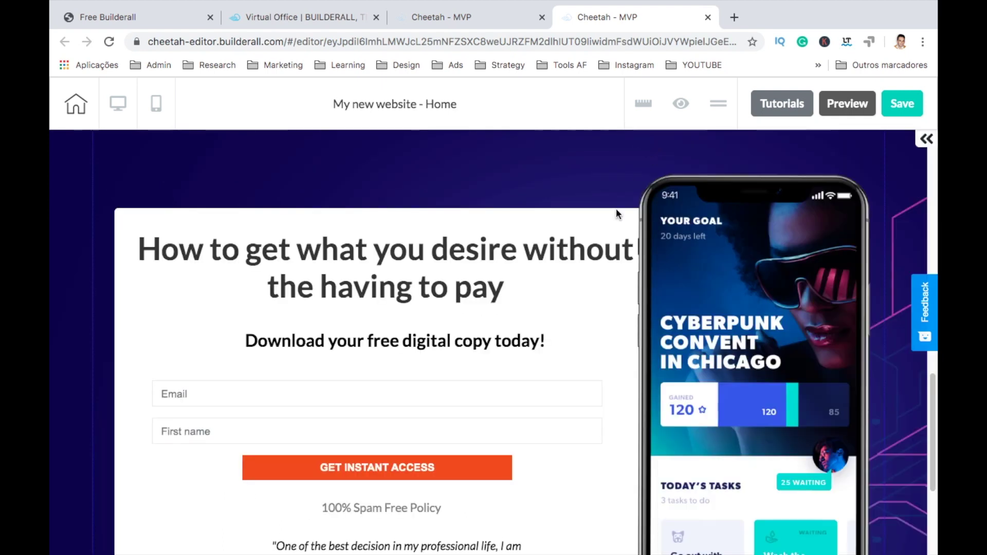
Step: Reduce the Features section height from 800 to 607
scroll(571, 321, "down", 8)
scroll(571, 321, "down", 5)
scroll(457, 446, "up", 1)
scroll(457, 445, "up", 1)
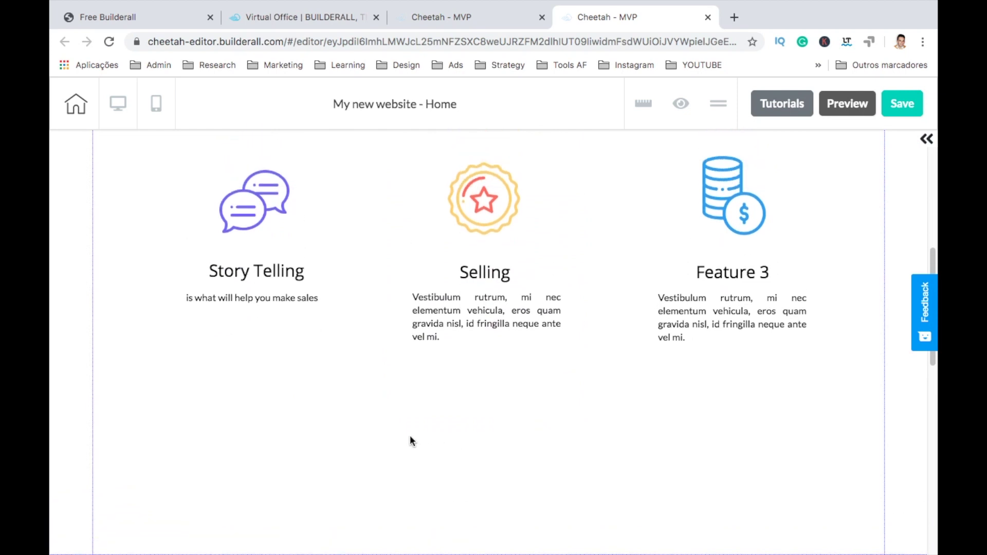
left_click(410, 438)
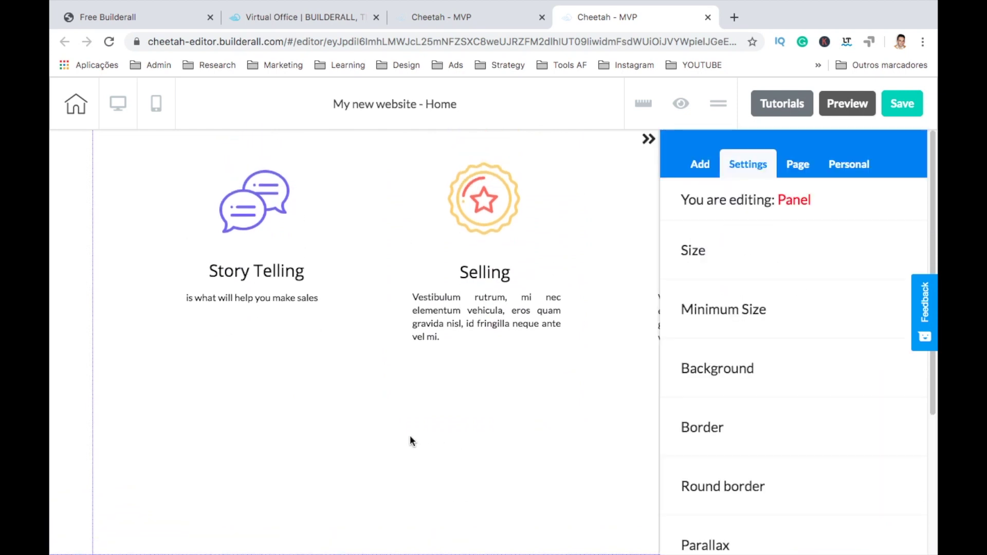
left_click(708, 252)
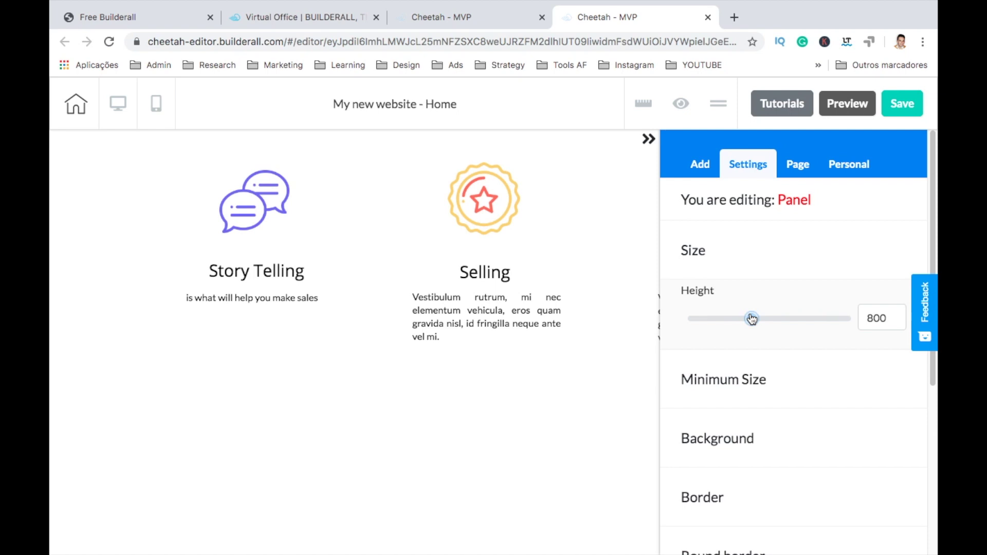
left_click_drag(752, 319, 738, 319)
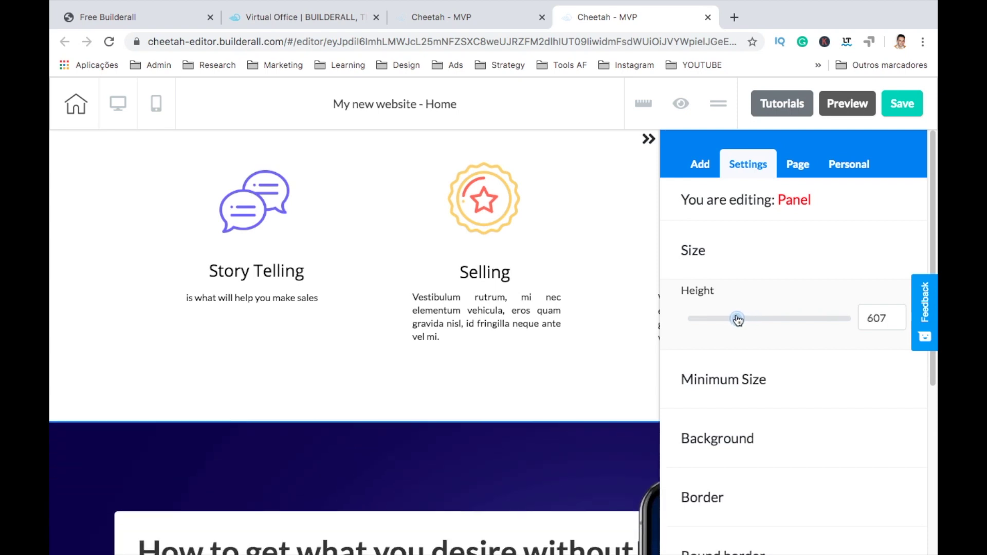
left_click(649, 140)
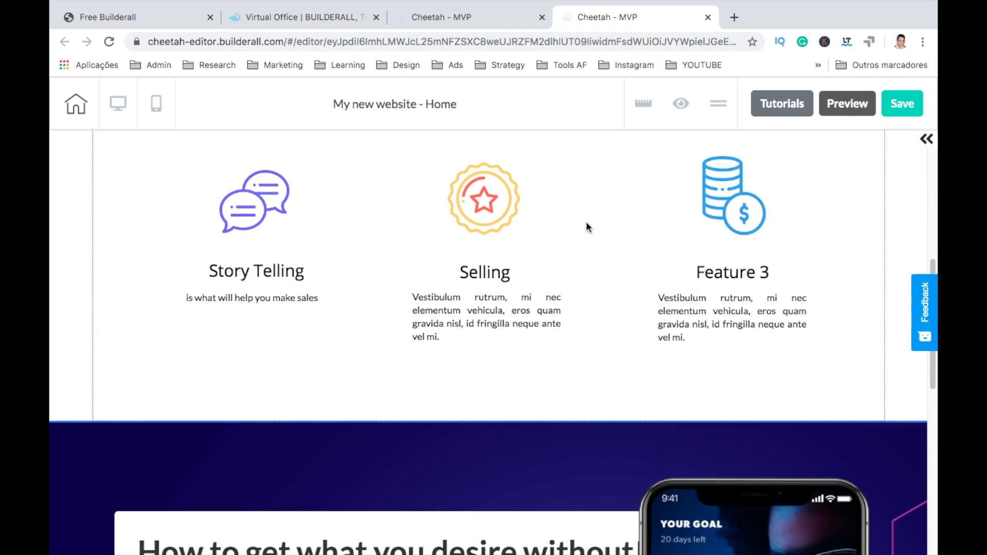
scroll(538, 297, "up", 8)
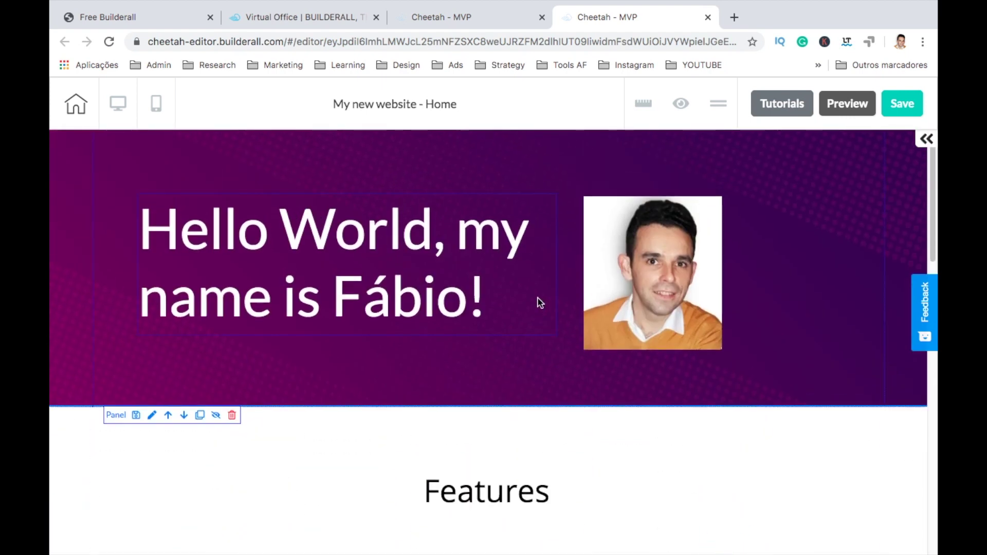
Step: Add the Contents - 06 panel, 'Lorem Ipsum Dolor Sit' over two text columns, to the page
scroll(537, 304, "down", 8)
left_click(927, 138)
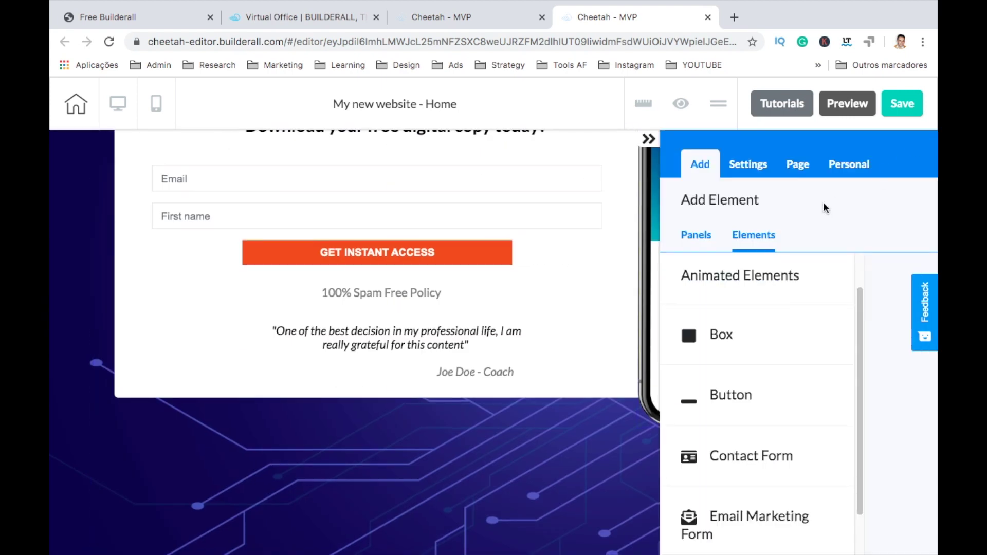
left_click(703, 241)
scroll(731, 328, "down", 3)
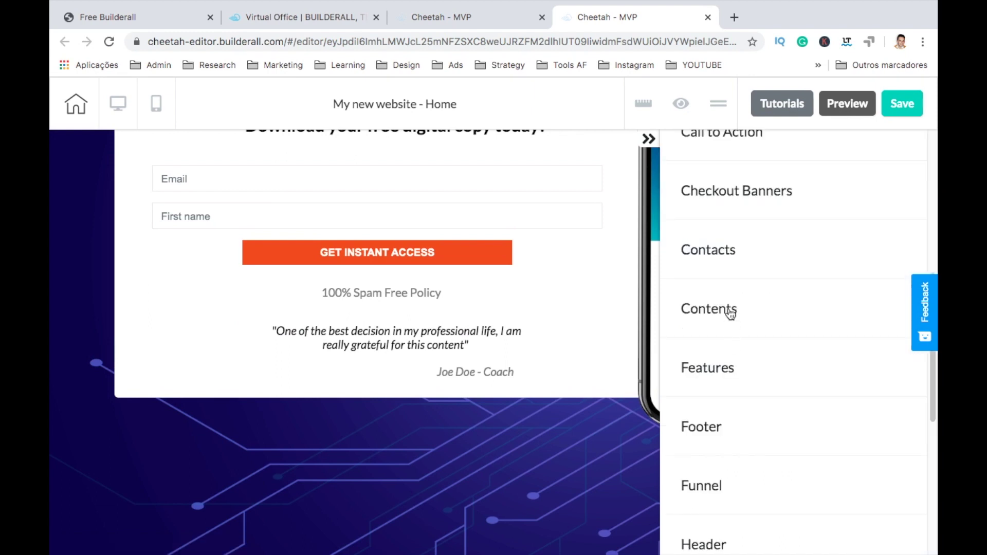
left_click(730, 312)
scroll(725, 399, "down", 8)
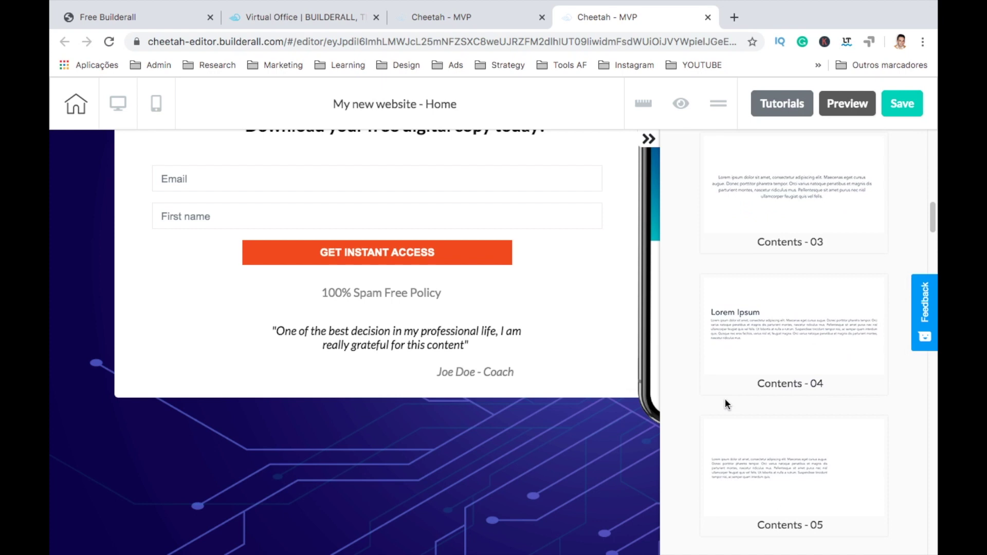
scroll(725, 399, "down", 4)
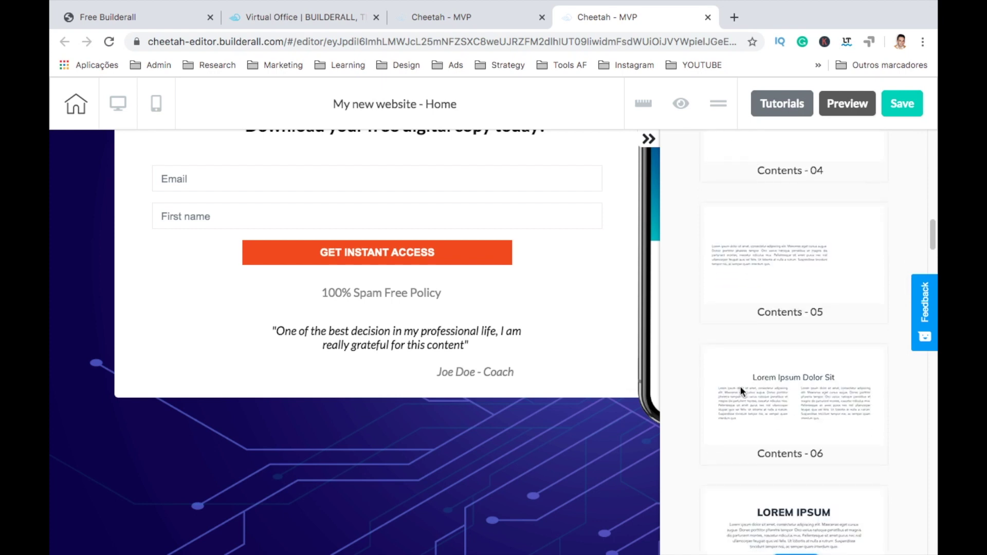
left_click(740, 390)
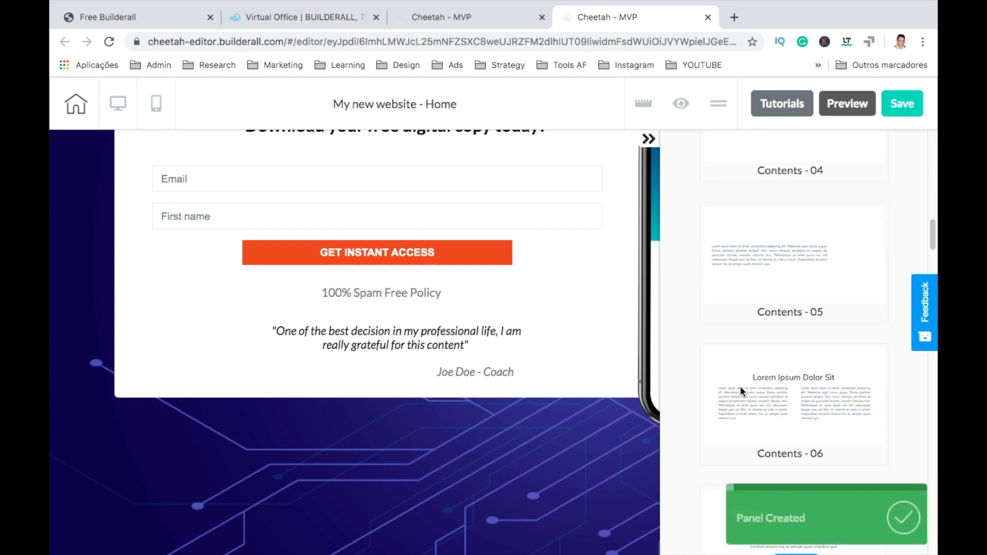
left_click(649, 140)
scroll(659, 382, "down", 8)
Step: Add the Call to action - 10 panel with its Download button to the page
left_click(537, 396)
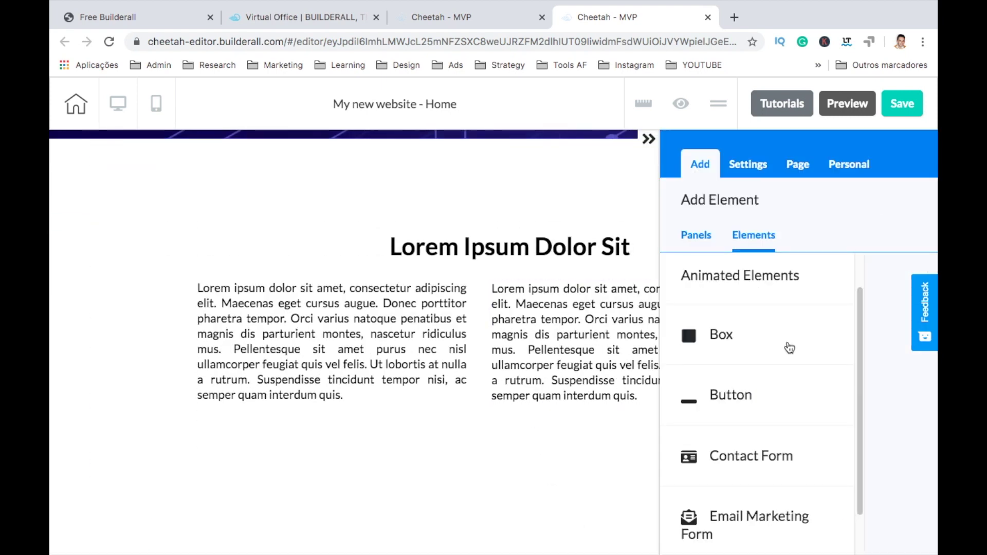
left_click(712, 239)
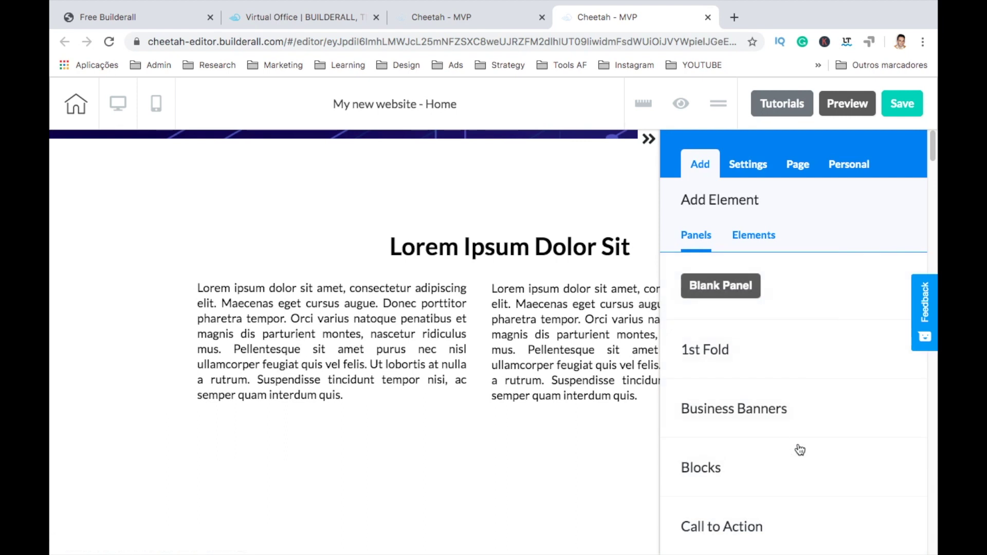
scroll(738, 419, "down", 4)
left_click(729, 311)
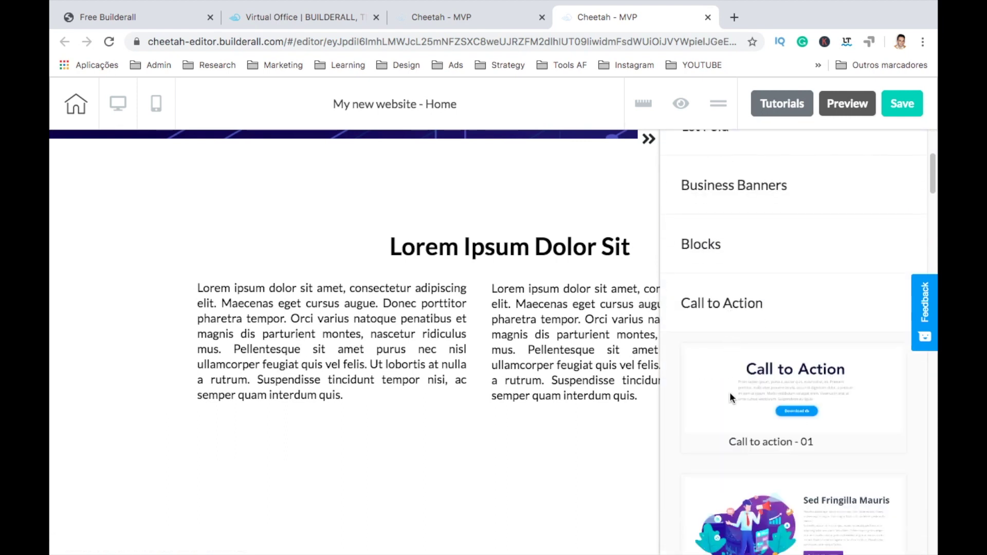
scroll(729, 391, "down", 4)
scroll(729, 392, "down", 3)
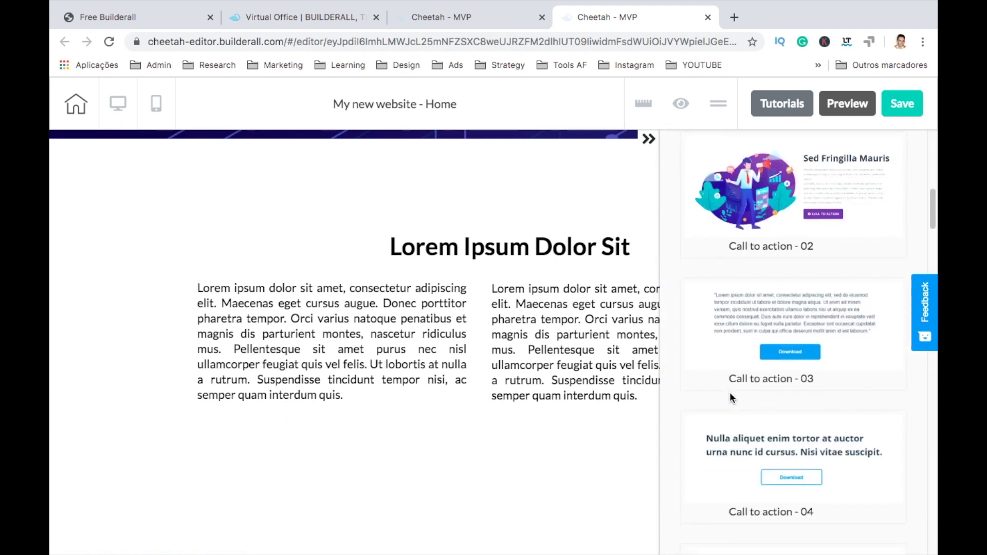
scroll(729, 391, "down", 9)
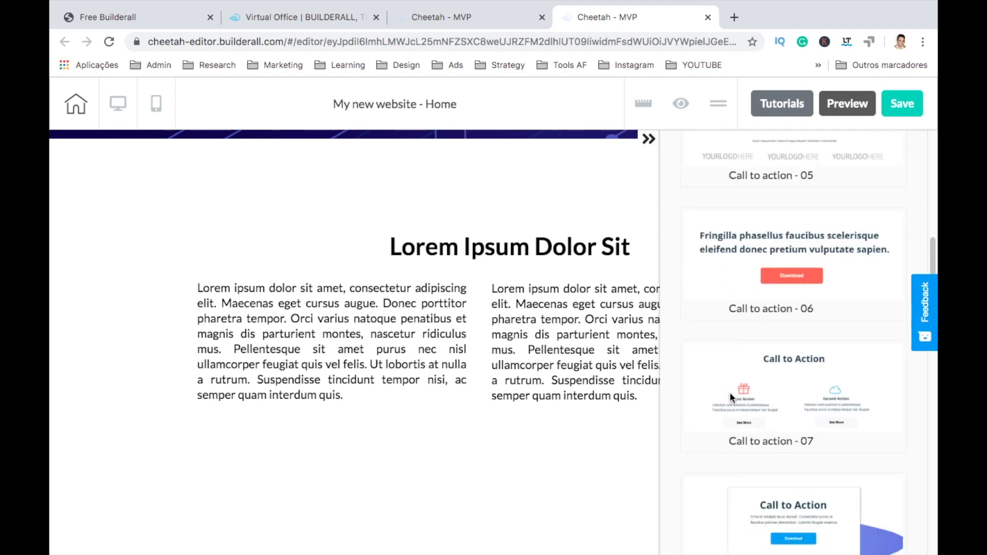
scroll(729, 391, "down", 8)
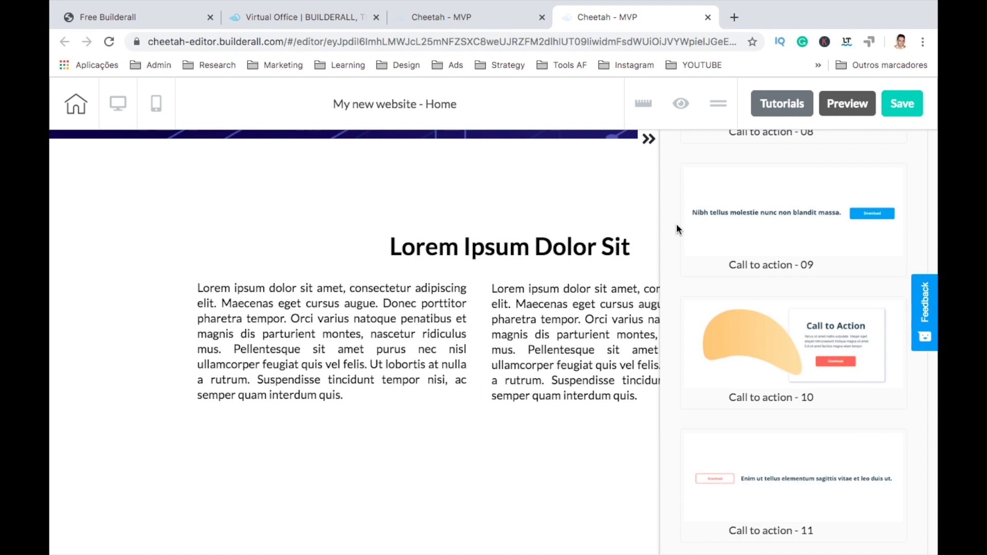
left_click(649, 138)
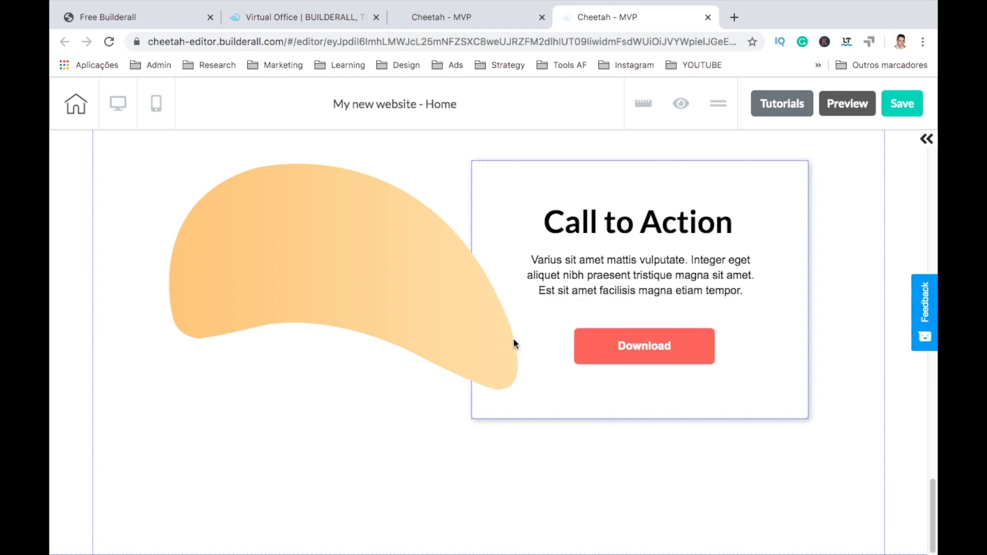
Step: Shift the orange blob image further left and down and adjust its size
left_click_drag(453, 329, 461, 355)
left_click_drag(508, 409, 515, 416)
left_click(536, 341)
left_click(648, 140)
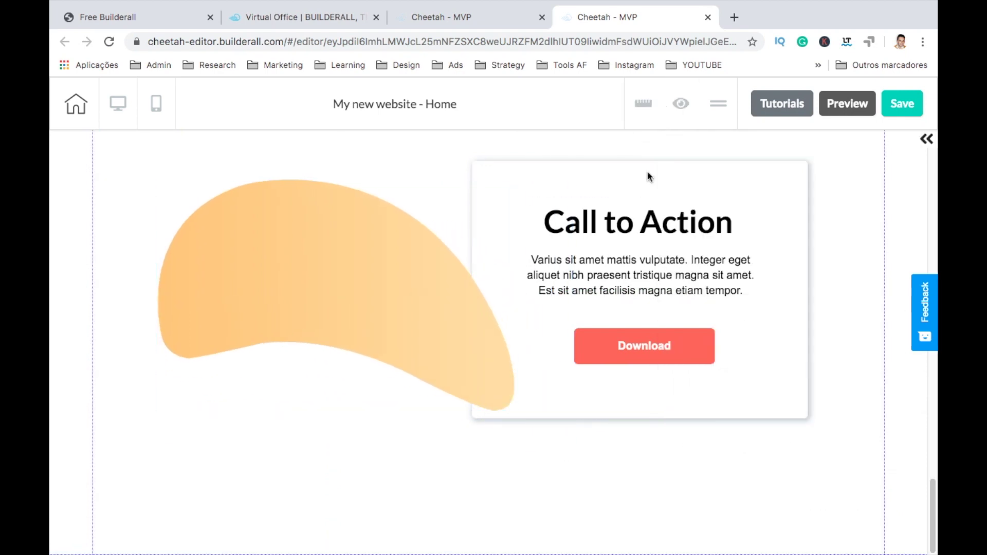
left_click(650, 356)
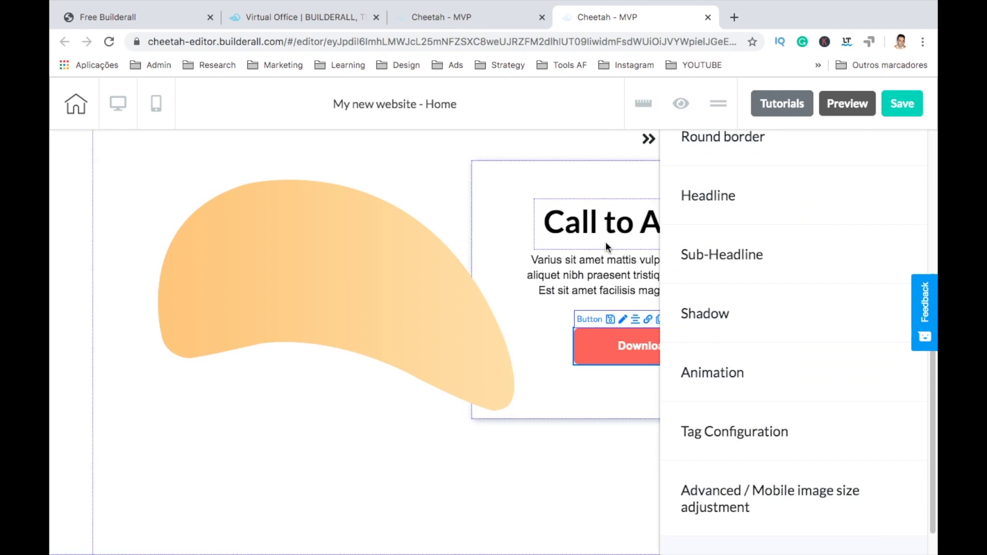
left_click(649, 321)
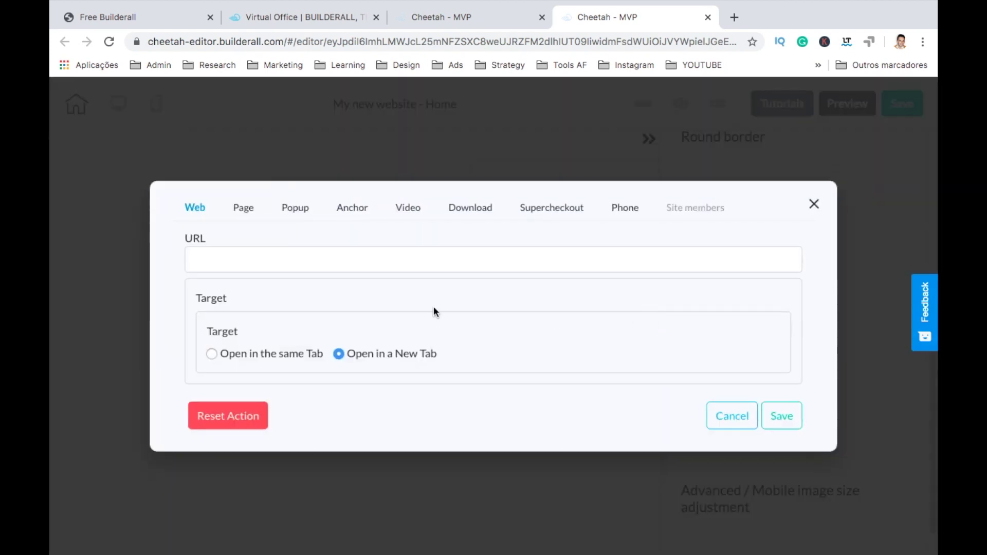
left_click(224, 260)
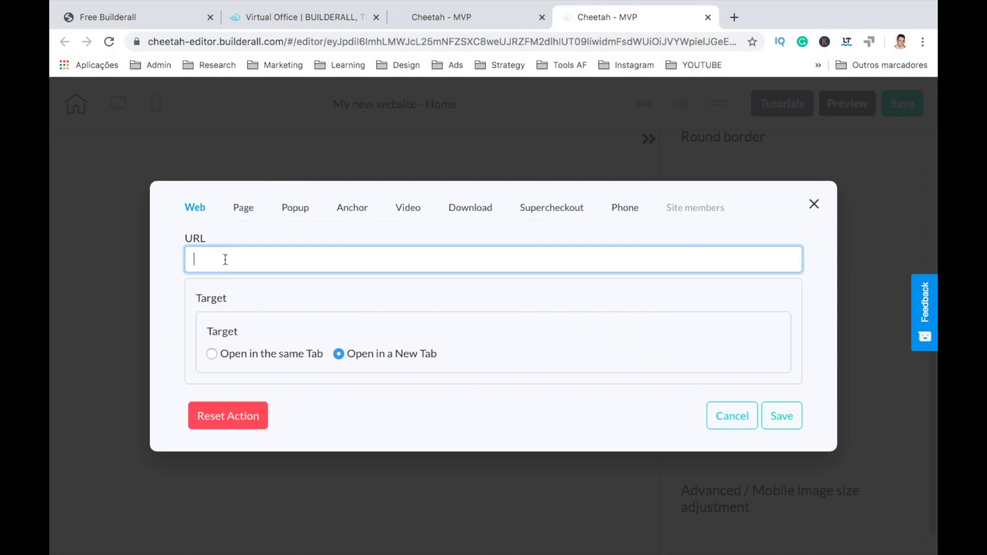
left_click(263, 354)
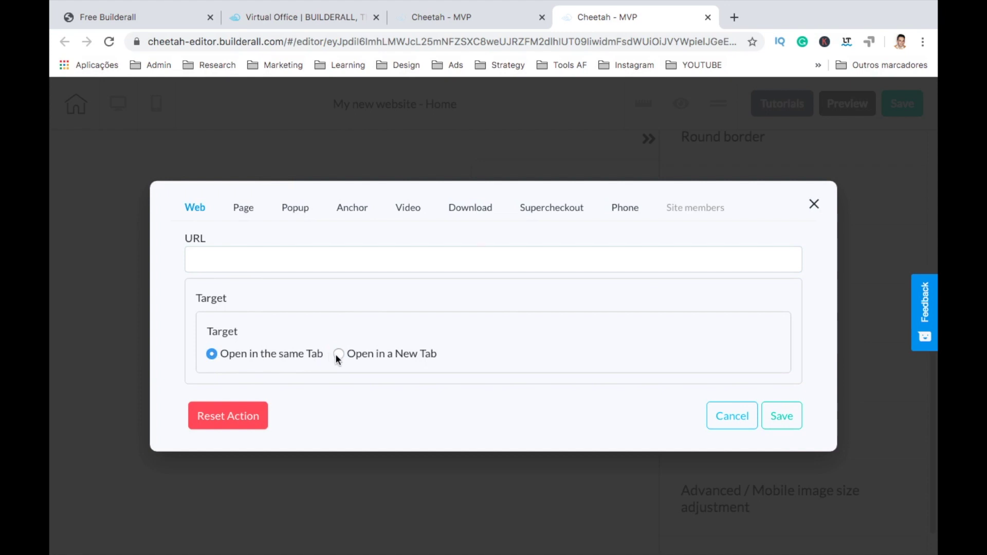
left_click(242, 208)
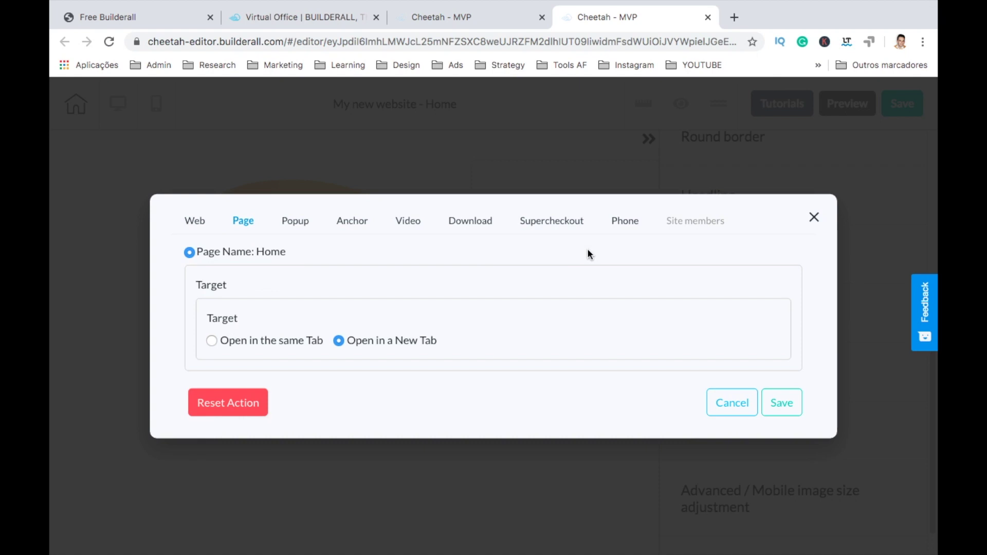
left_click(294, 222)
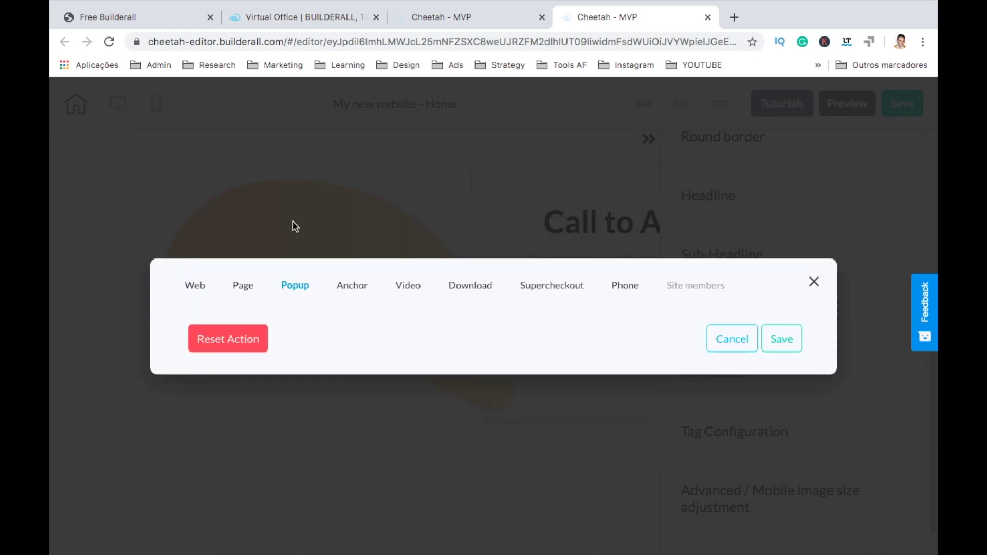
left_click(355, 291)
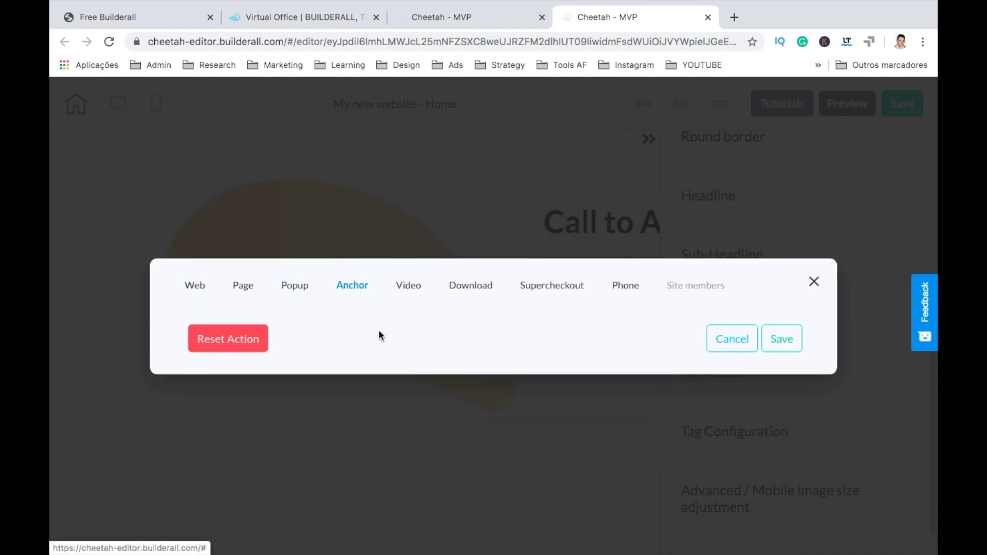
left_click(414, 294)
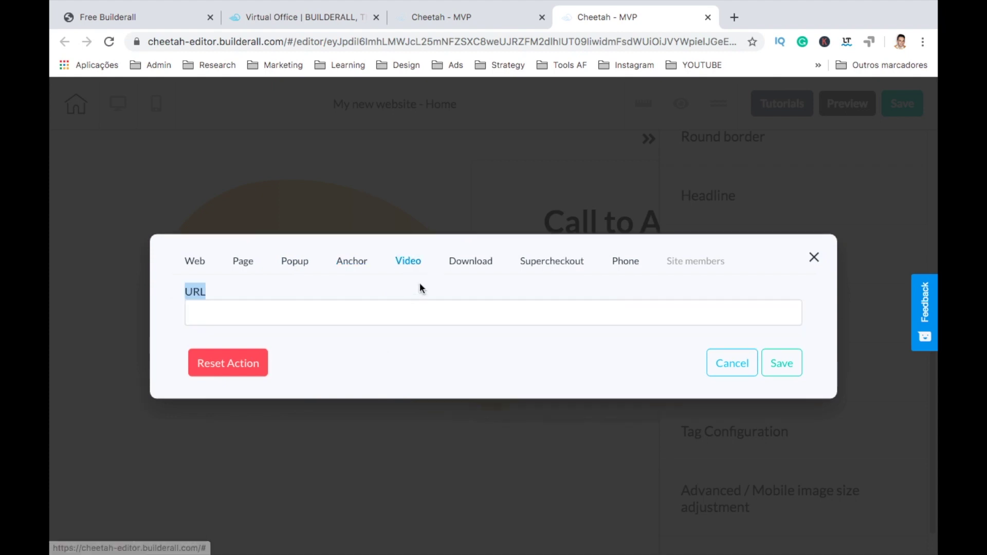
left_click(464, 263)
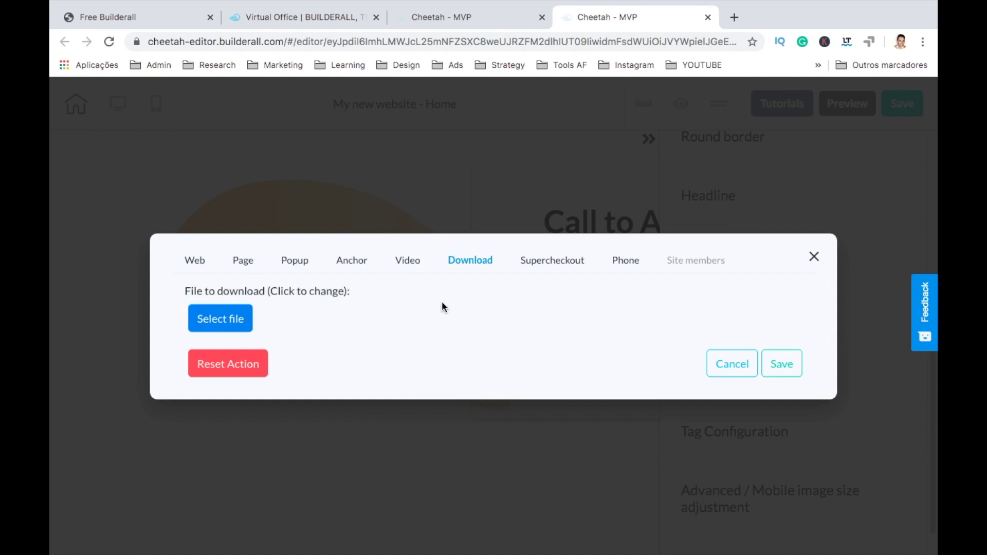
left_click(541, 260)
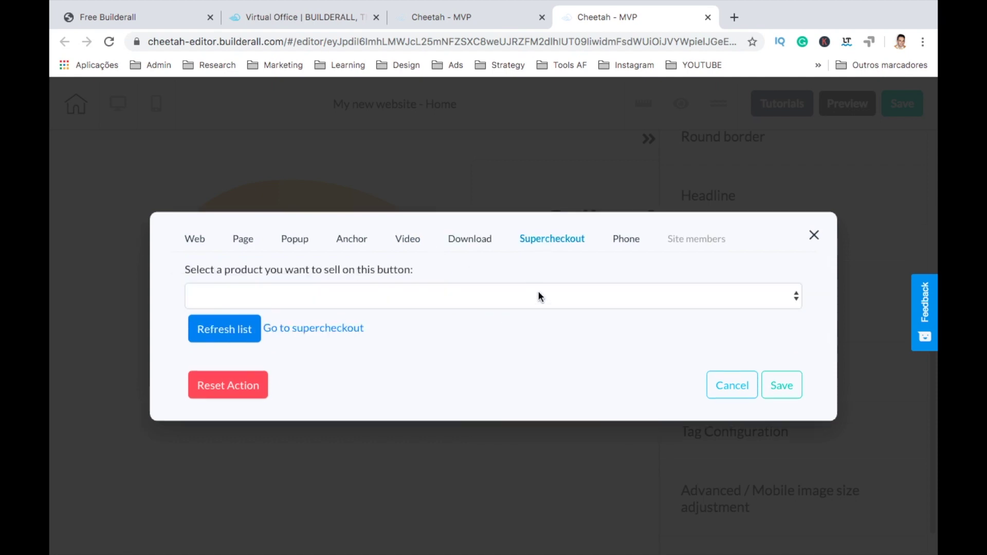
left_click(631, 238)
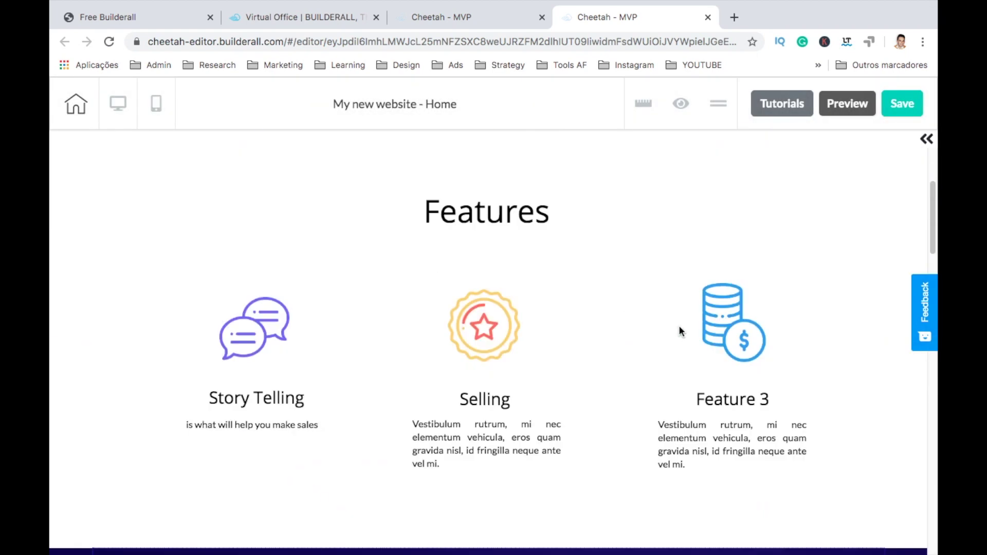
Step: Make the purple hero panel taller
scroll(679, 329, "up", 5)
left_click(773, 286)
left_click_drag(721, 320, 732, 323)
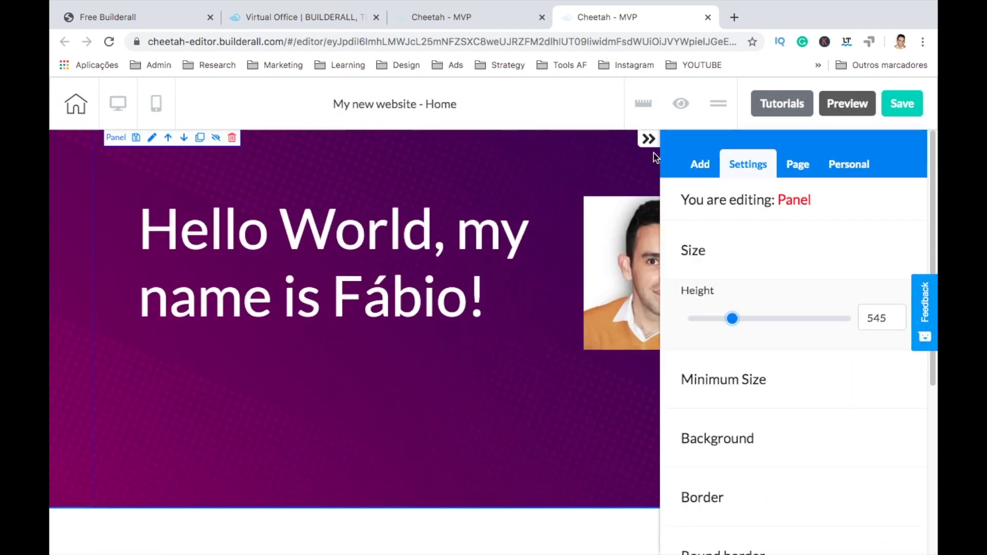
Step: Place a Title H4 text in the hero reading 'Thanks for visitong my site!'
left_click(705, 168)
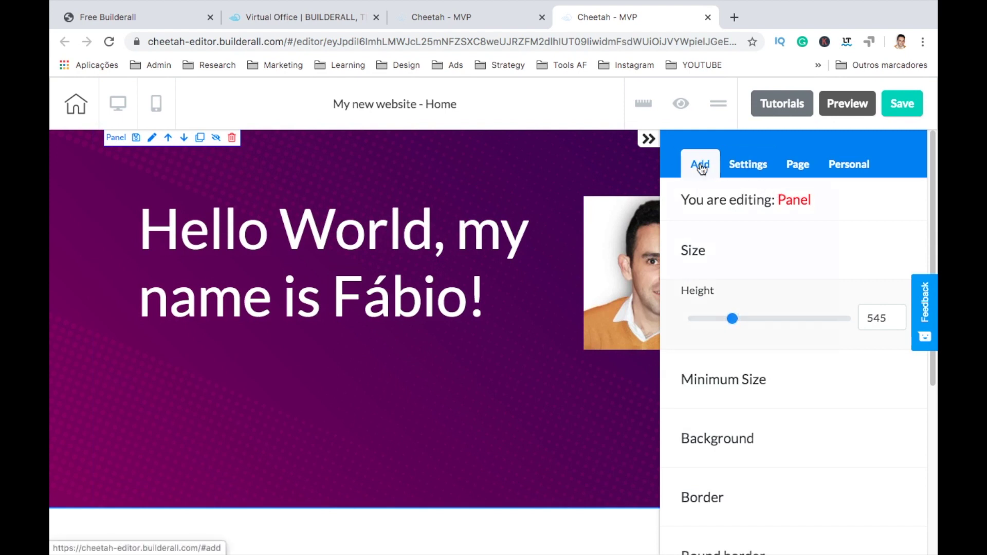
left_click(741, 239)
left_click(730, 286)
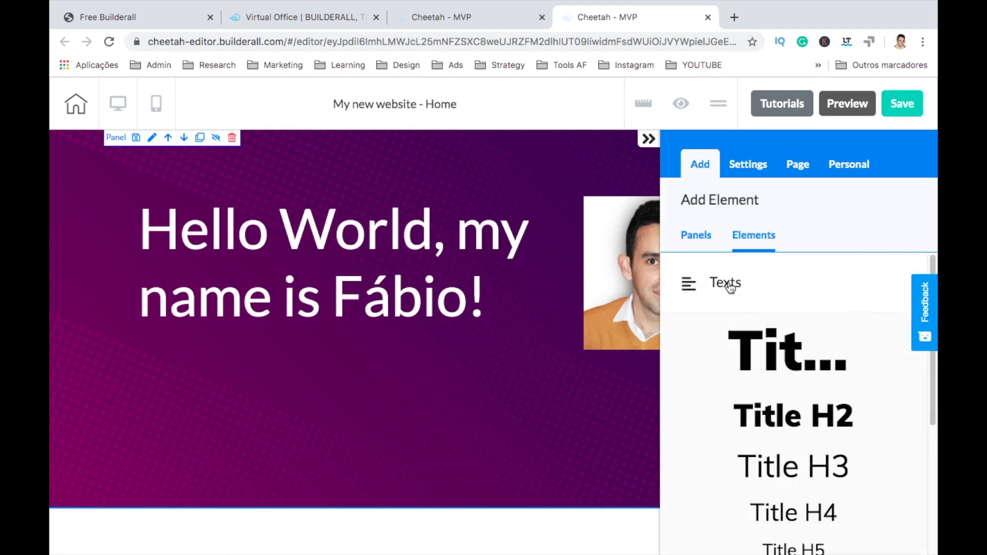
scroll(735, 375, "down", 3)
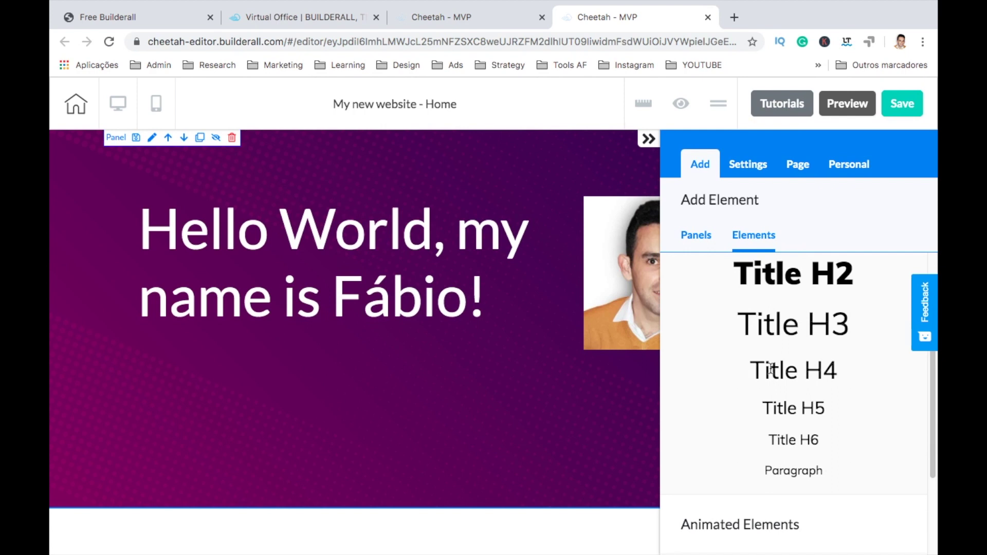
left_click_drag(773, 366, 246, 397)
left_click(247, 397)
double_click(246, 397)
triple_click(246, 398)
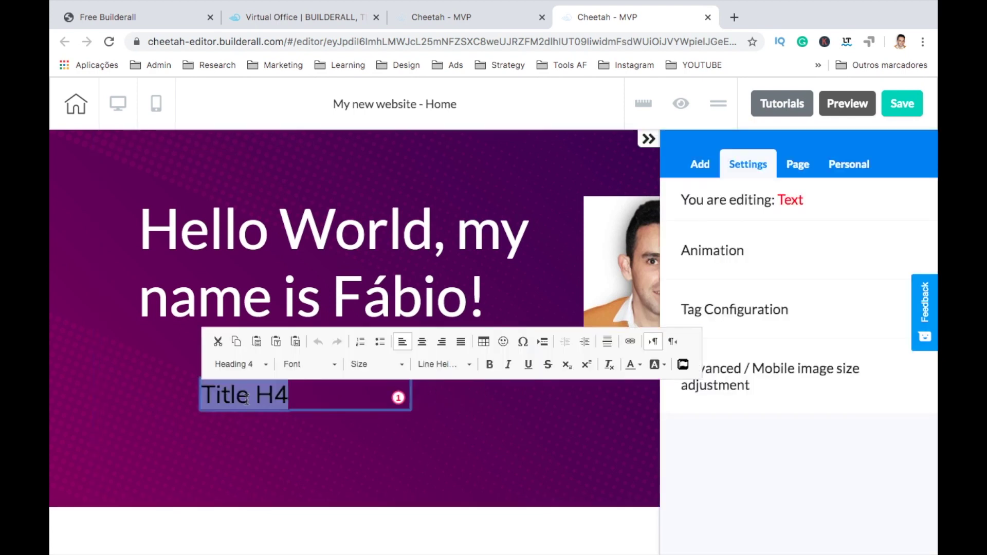
type("Thanks for ")
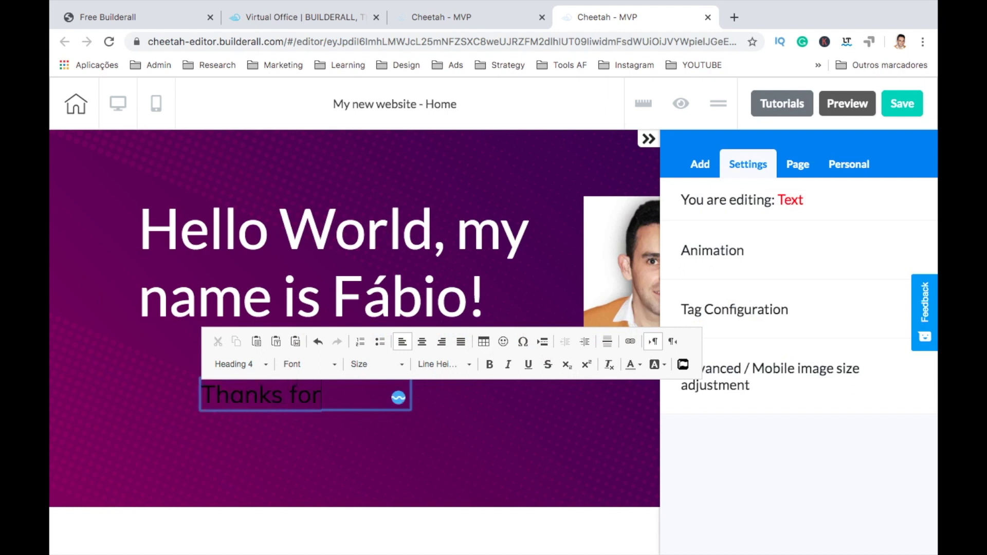
type("visitong my site!")
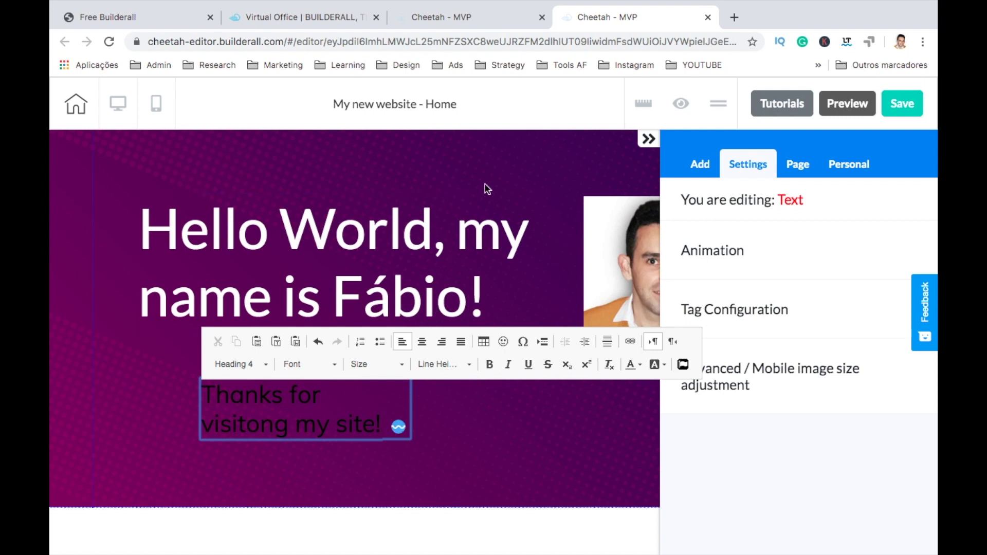
Step: Colour the whole thanks line orange
triple_click(328, 424)
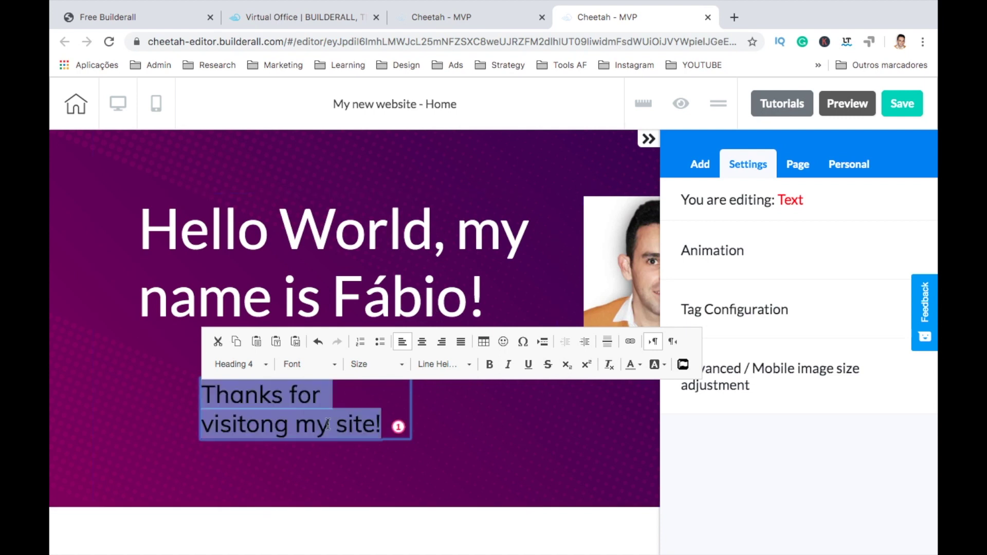
left_click(638, 366)
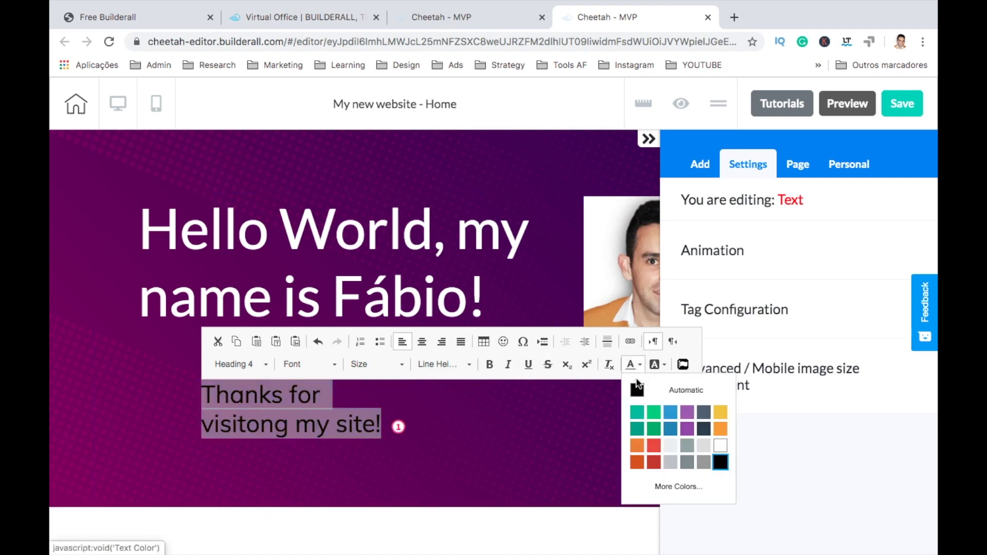
left_click(721, 419)
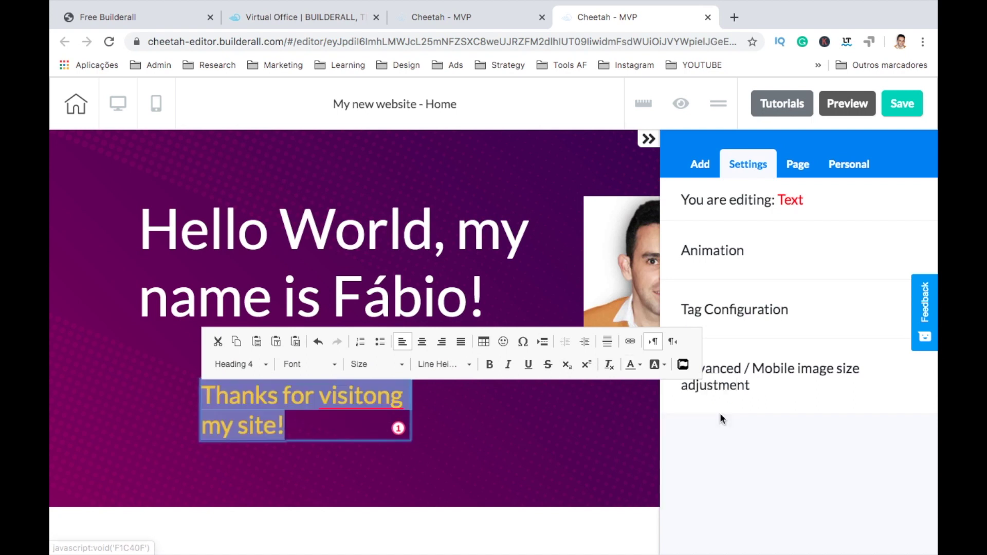
left_click(466, 428)
left_click(466, 428)
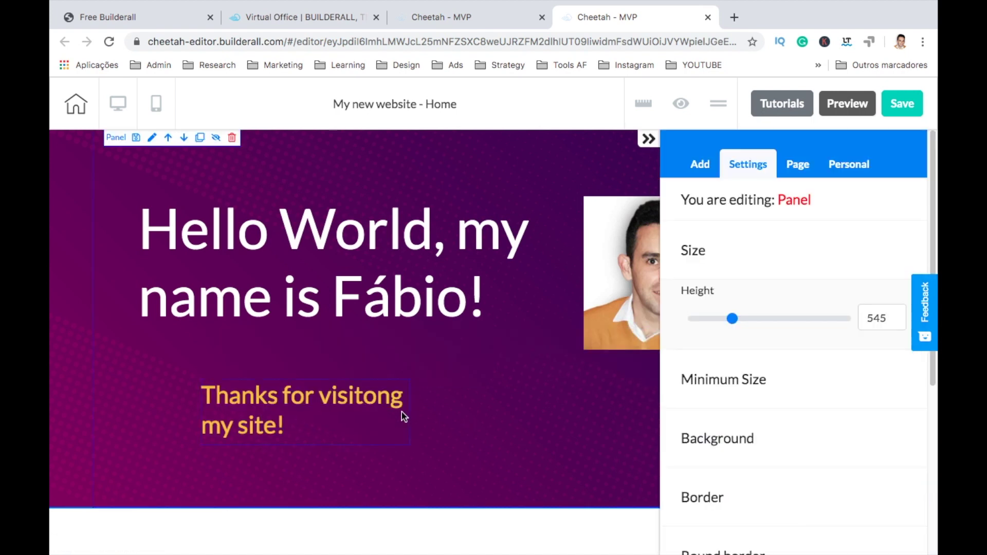
left_click(385, 409)
Step: Widen the thanks text box onto one line and centre it horizontally in the hero
left_click_drag(409, 445, 546, 446)
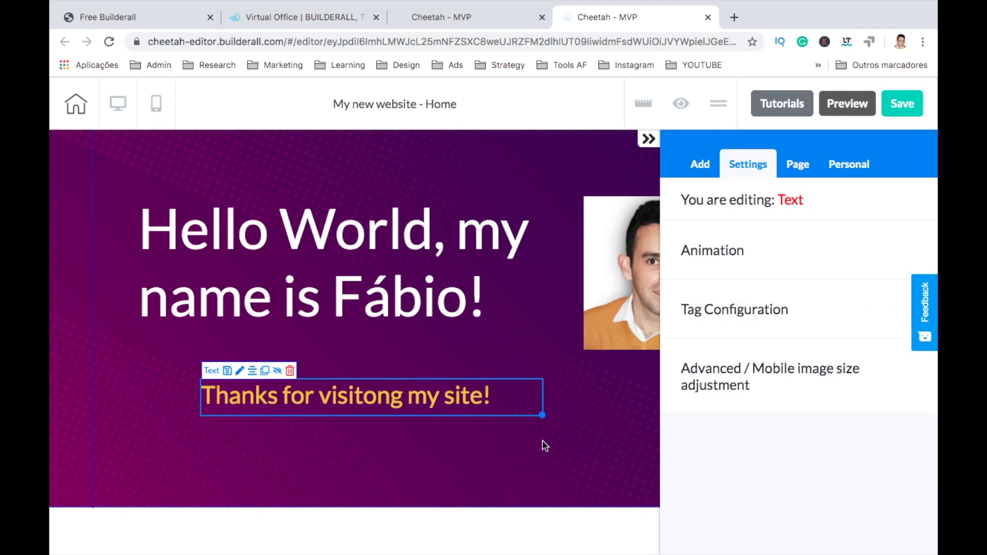
left_click(630, 171)
left_click(648, 140)
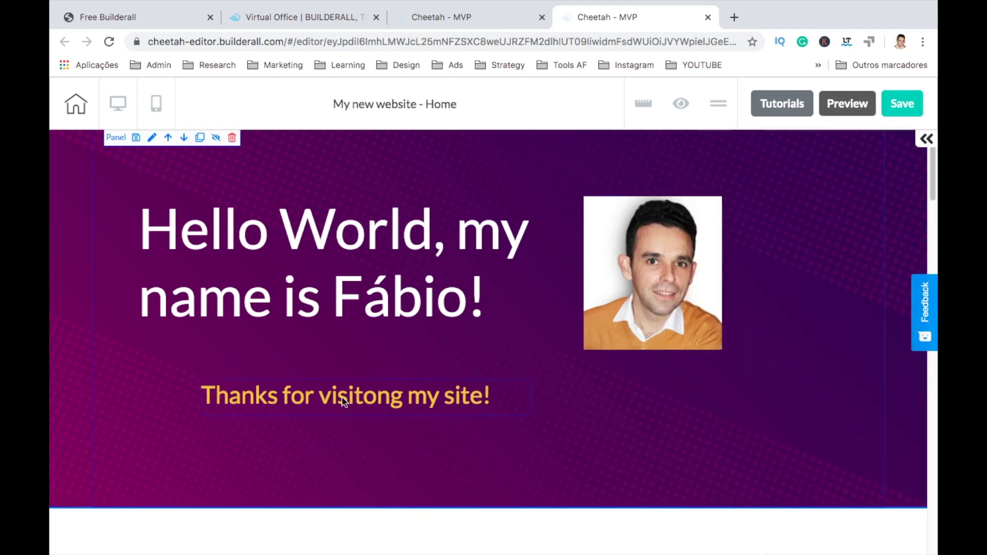
left_click(337, 409)
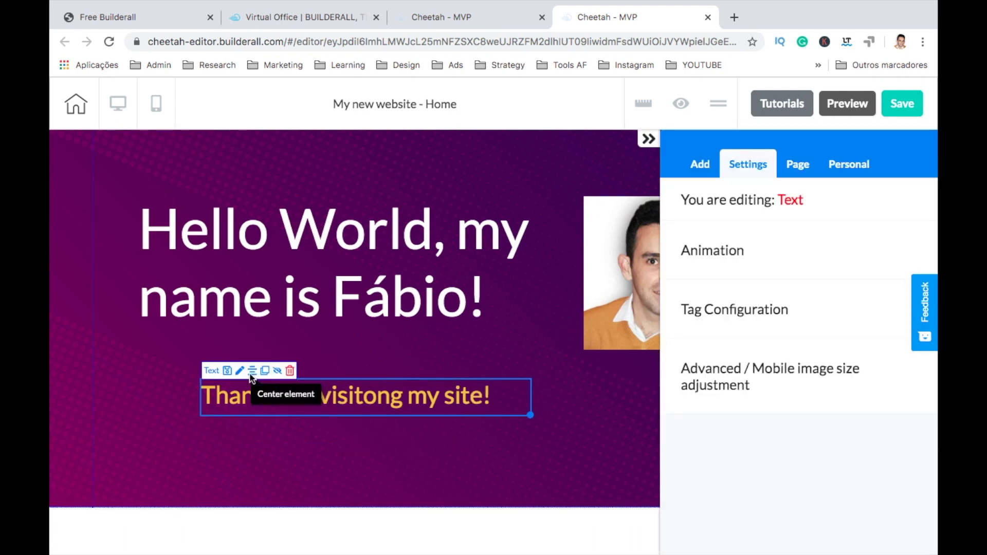
left_click(250, 371)
left_click(648, 140)
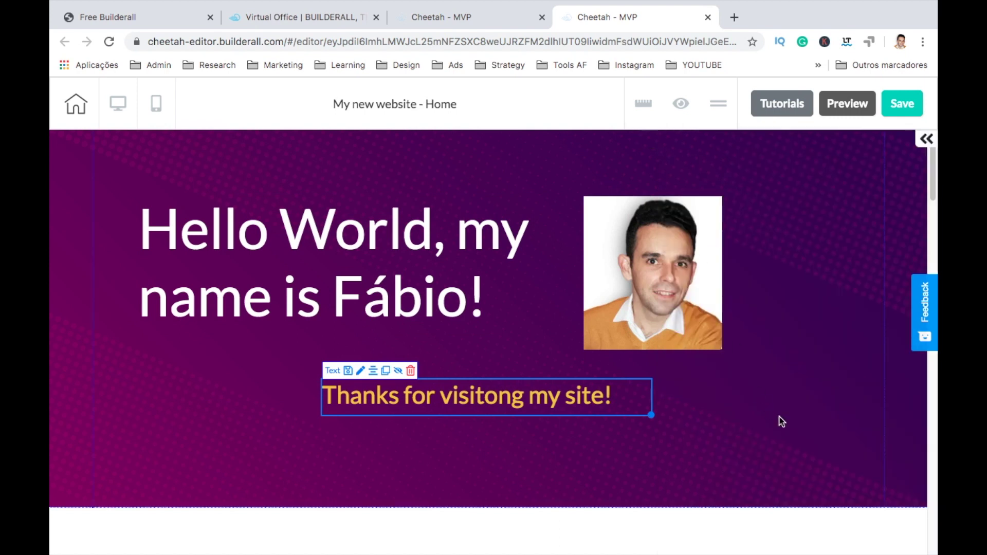
Step: Shorten the two-column Lorem Ipsum section's height to 482
left_click_drag(933, 154, 921, 437)
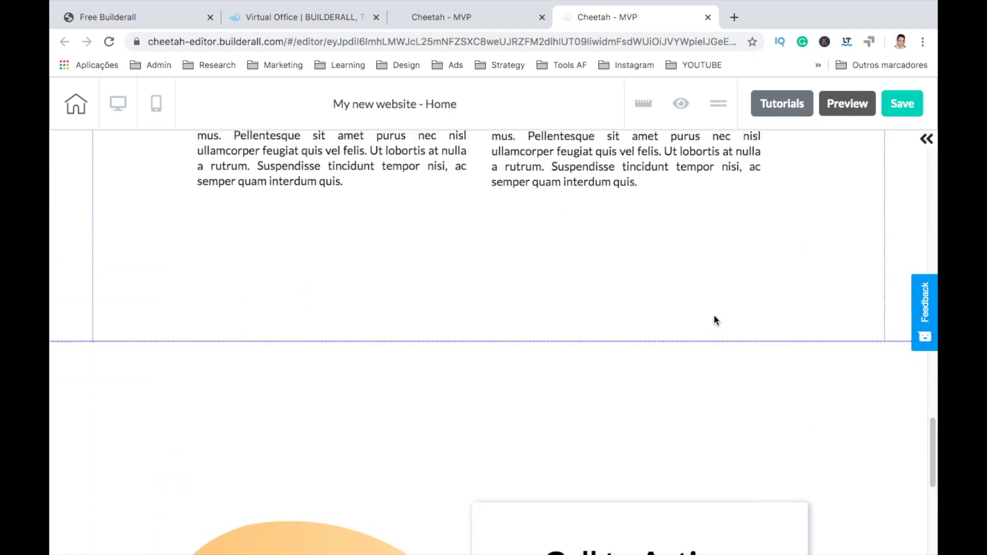
left_click(707, 287)
left_click_drag(735, 319, 724, 319)
left_click(648, 139)
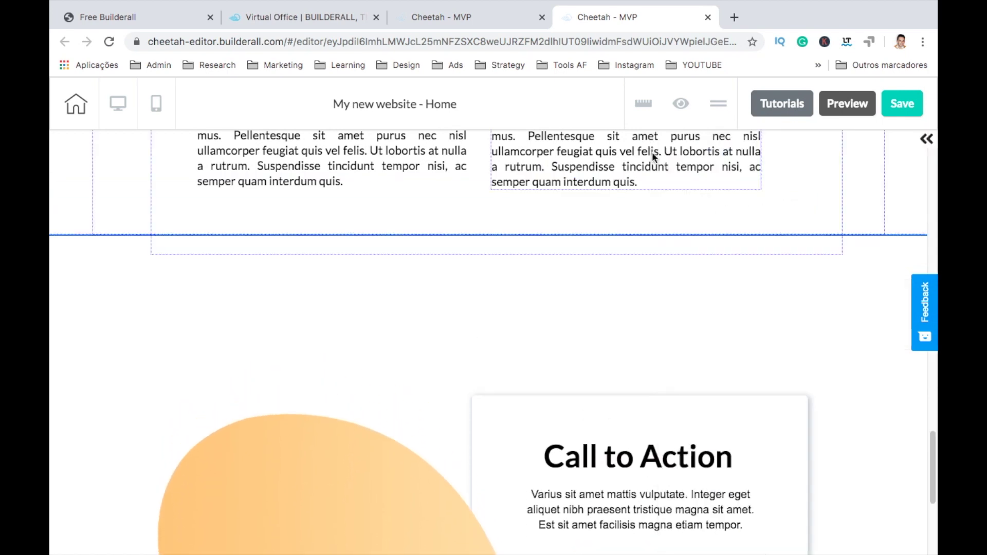
scroll(692, 269, "down", 8)
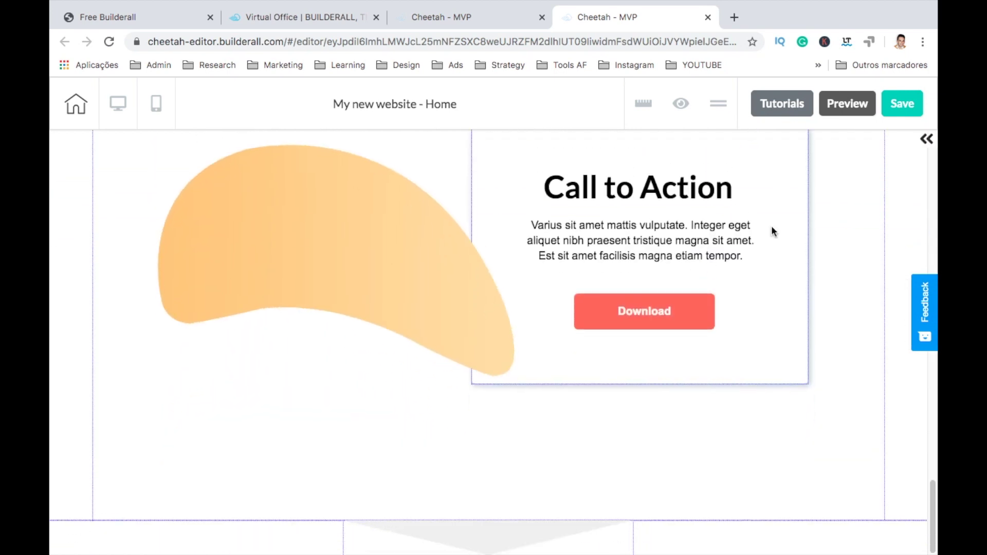
Step: Add the Footers - 01 panel from the Footer templates to the page bottom
left_click(925, 138)
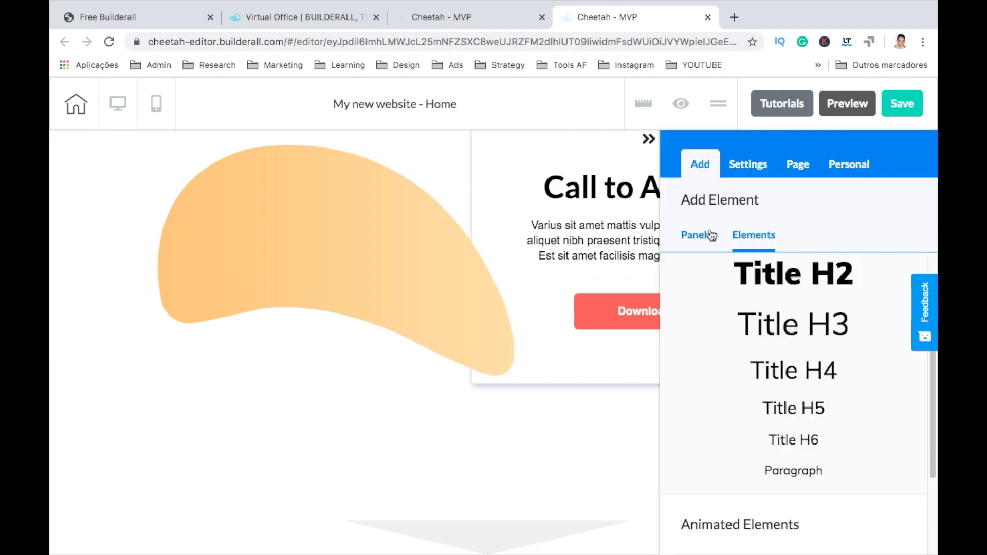
left_click(710, 235)
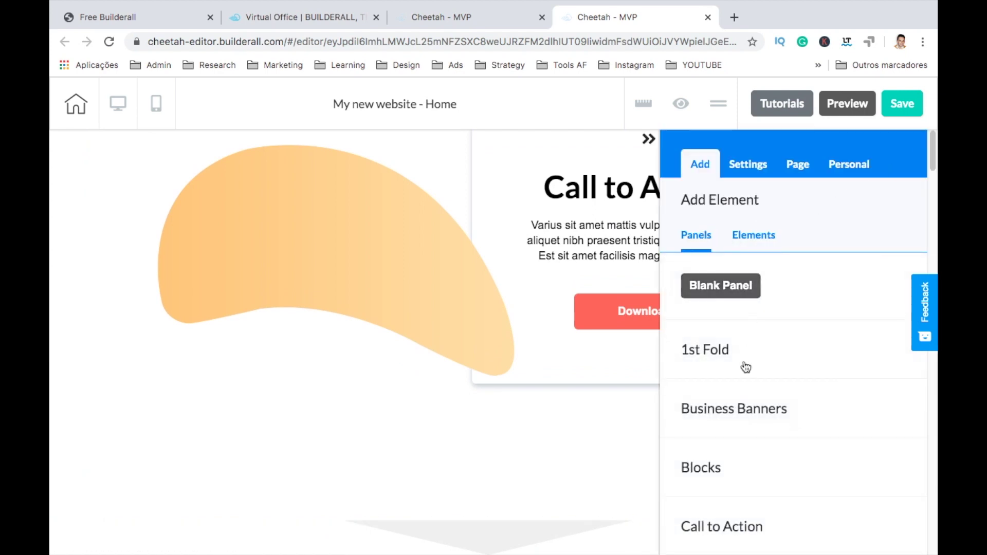
scroll(746, 367, "down", 5)
left_click(732, 252)
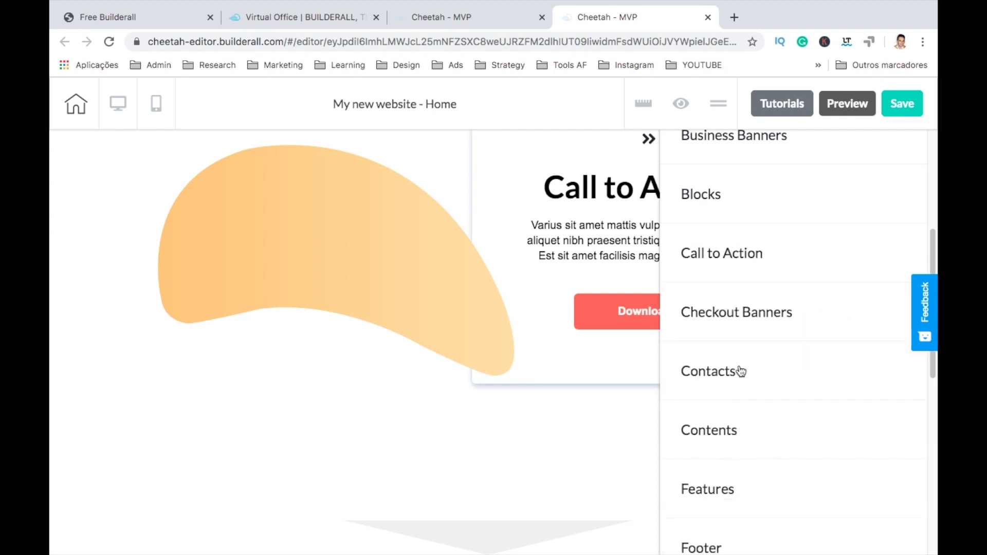
scroll(741, 370, "down", 4)
left_click(701, 331)
scroll(730, 428, "down", 10)
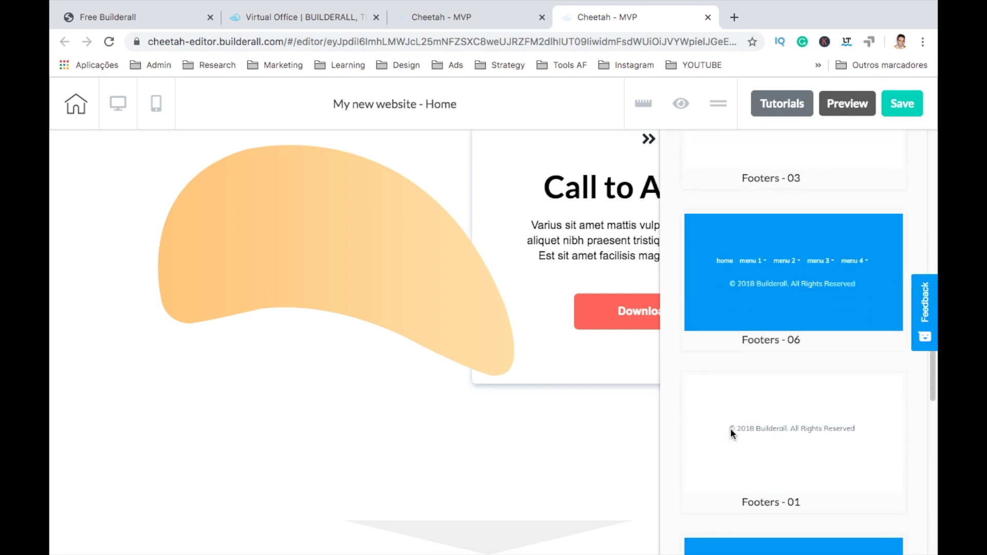
left_click(753, 412)
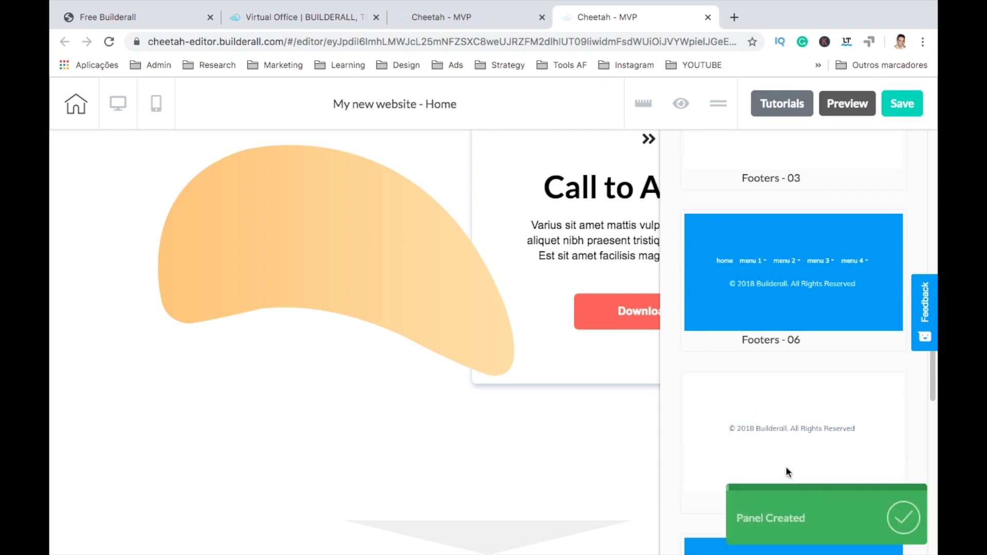
left_click(647, 141)
scroll(634, 360, "down", 2)
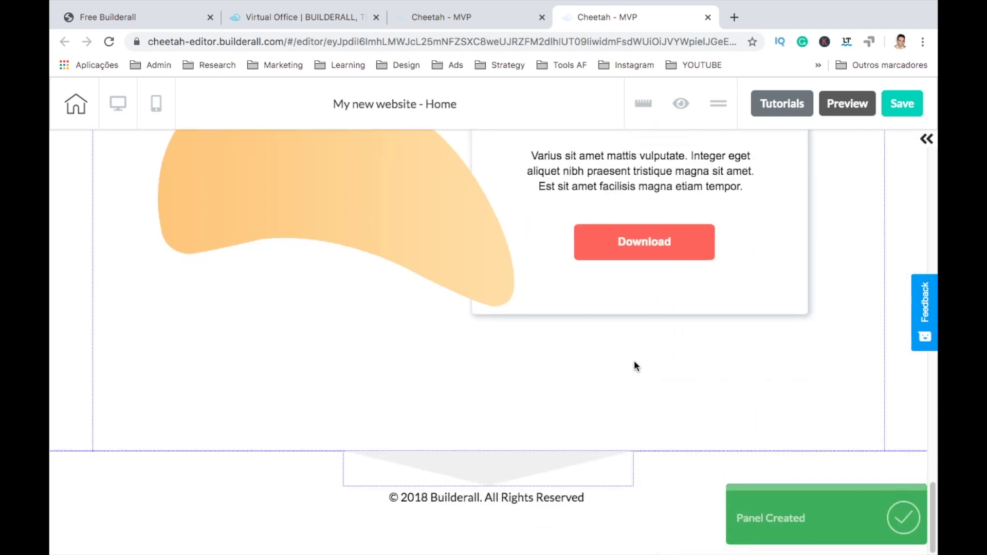
Step: Change the footer copyright text to 2020 followed by the owner's website domain
left_click(520, 498)
double_click(519, 497)
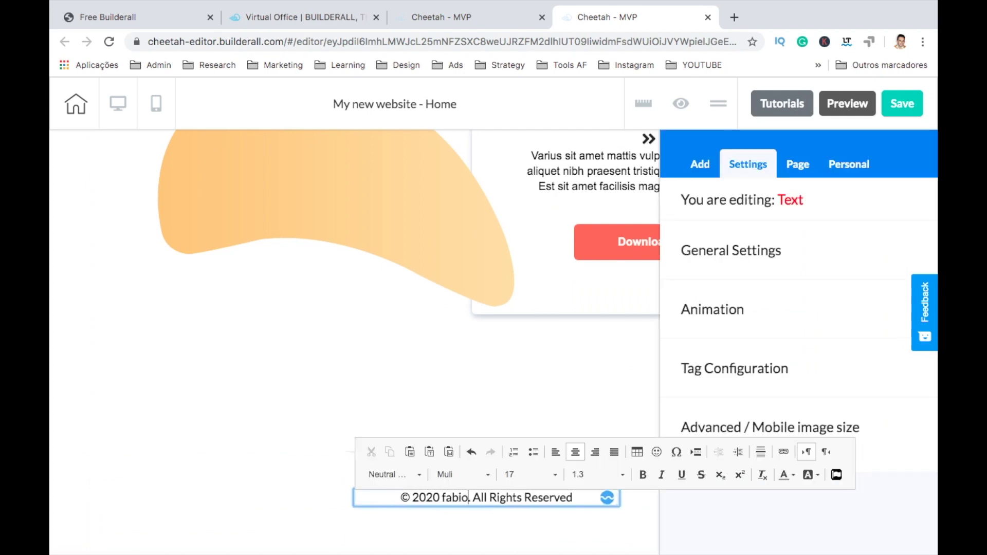
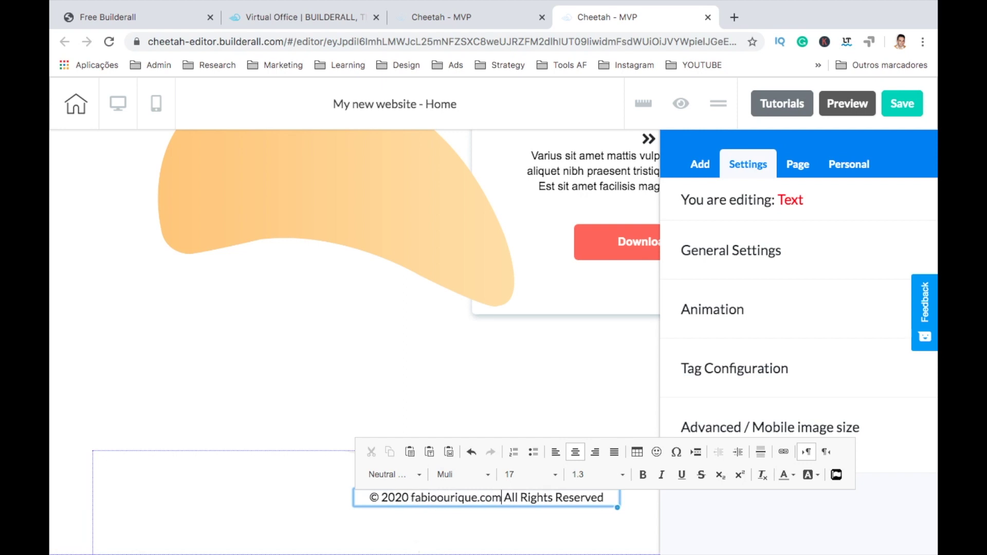
left_click(303, 514)
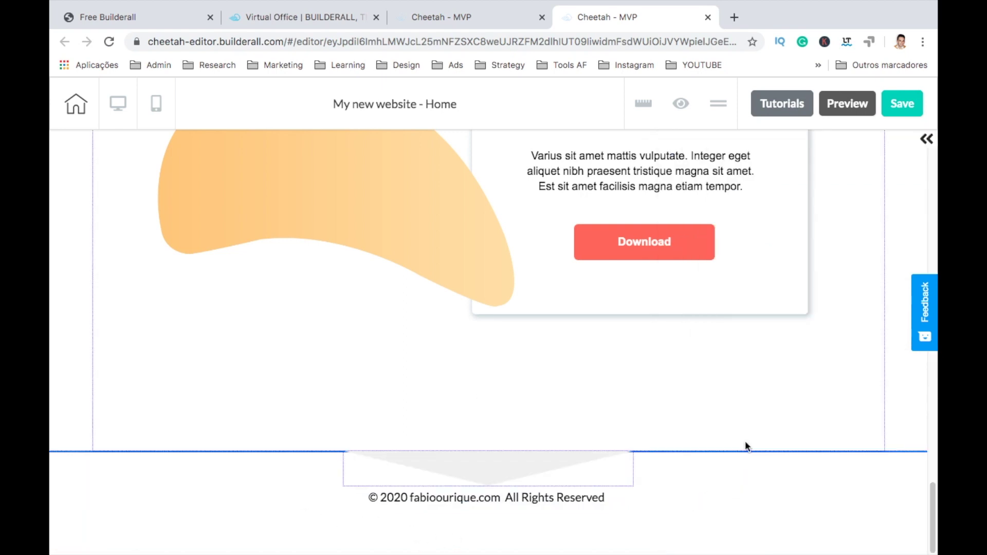
scroll(744, 442, "up", 5)
scroll(747, 446, "up", 15)
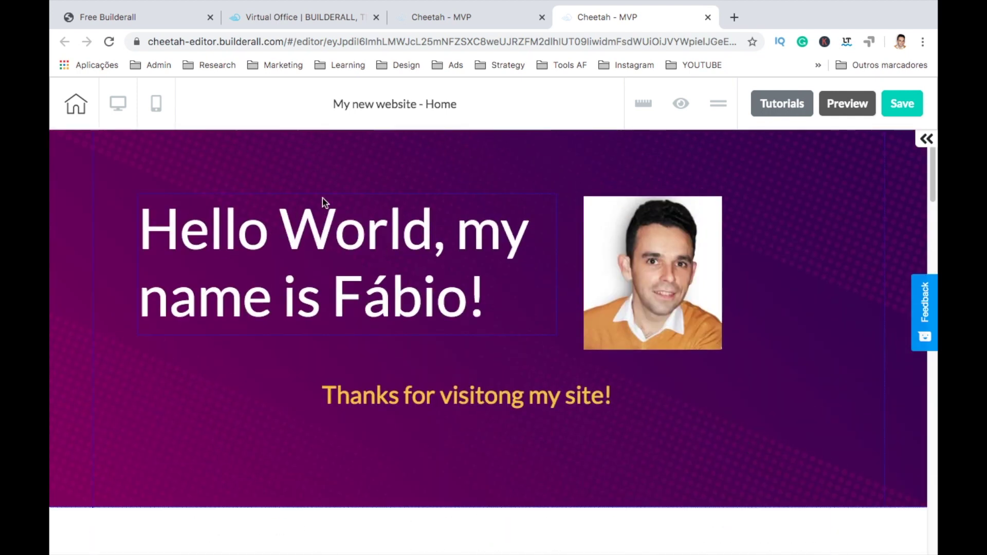
Step: In mobile view, enlarge the Features heading to size 46
left_click(156, 114)
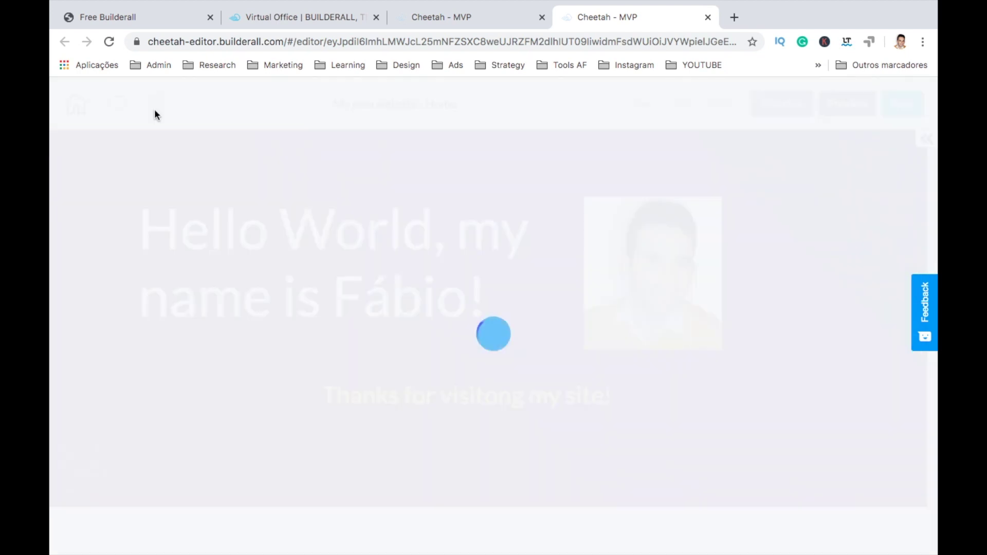
scroll(522, 417, "down", 5)
scroll(523, 422, "down", 10)
scroll(522, 423, "down", 13)
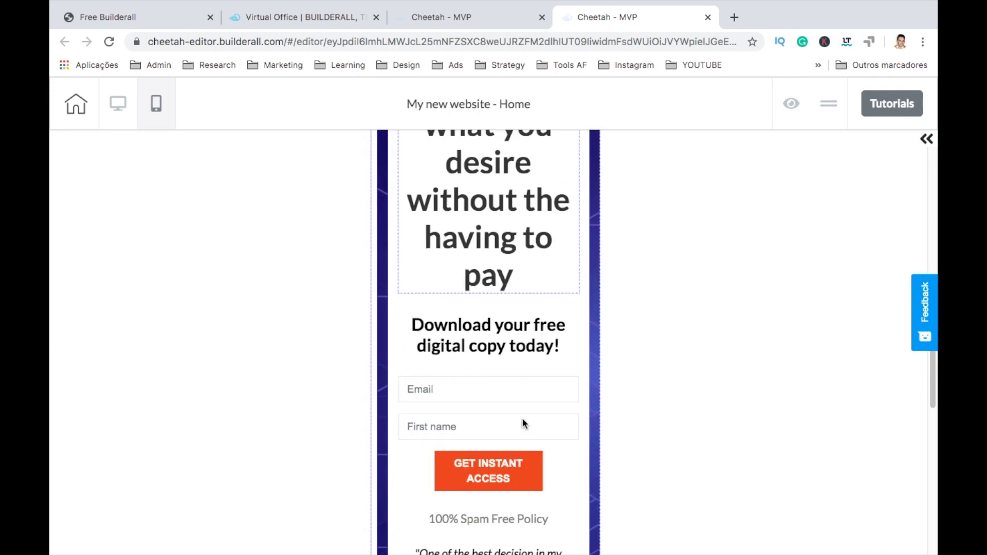
scroll(522, 422, "down", 10)
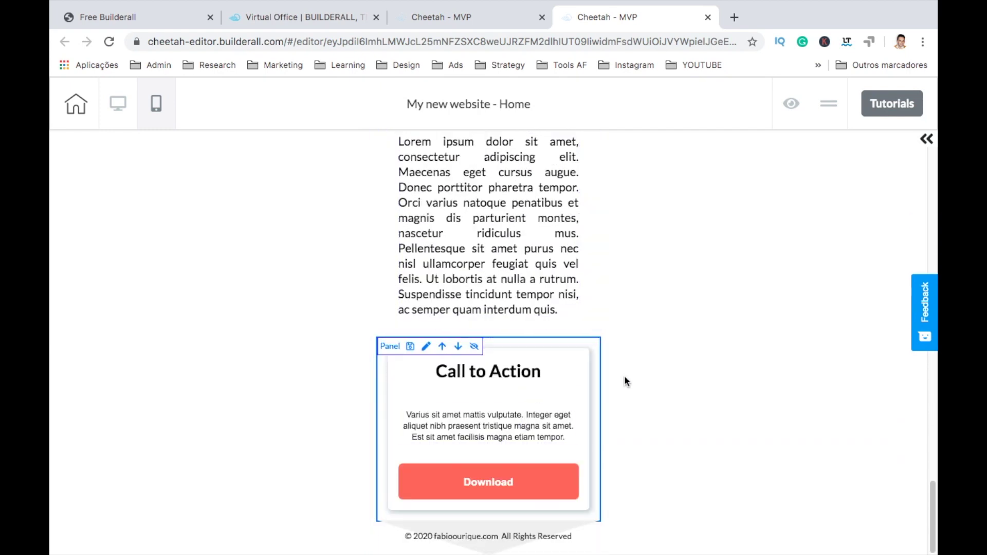
scroll(624, 376, "up", 15)
scroll(625, 381, "up", 15)
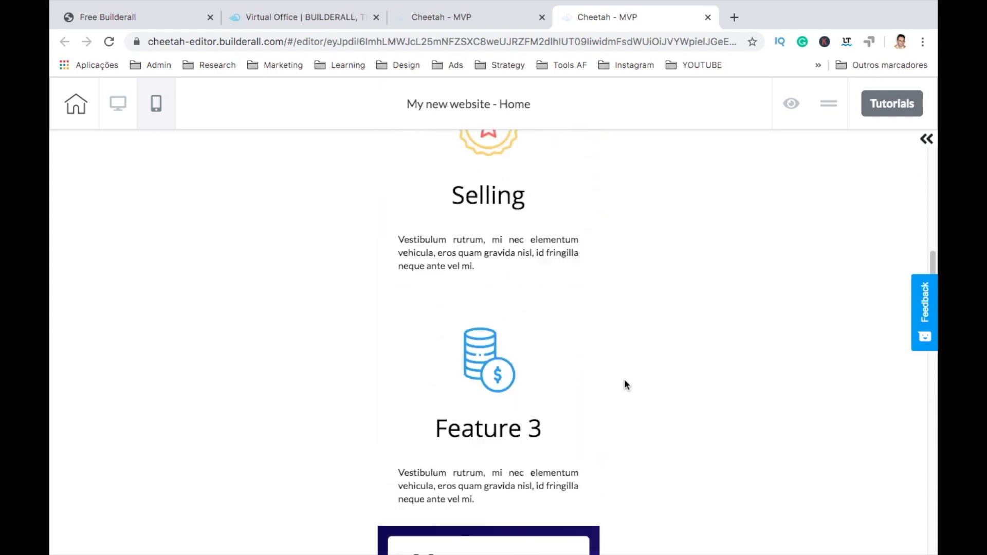
scroll(624, 381, "down", 1)
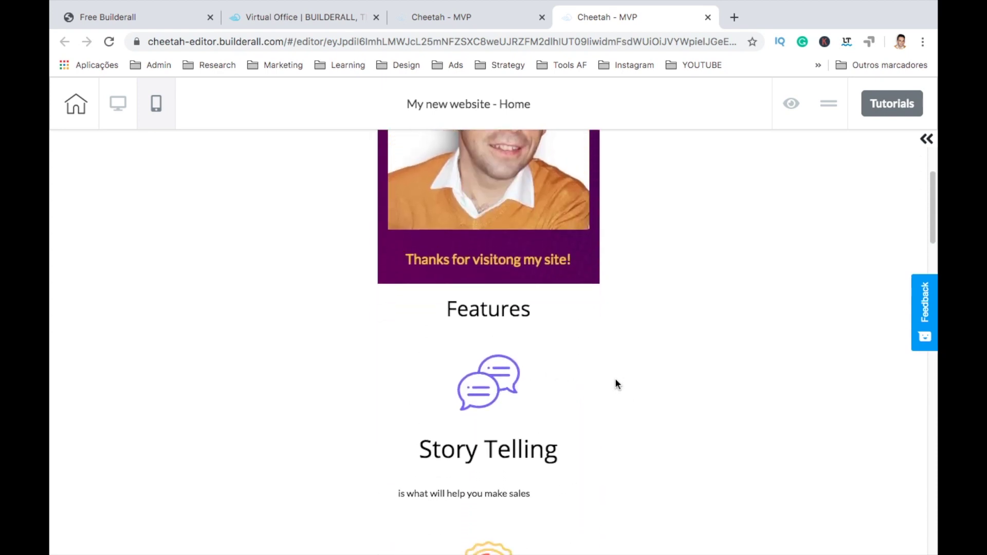
left_click(489, 311)
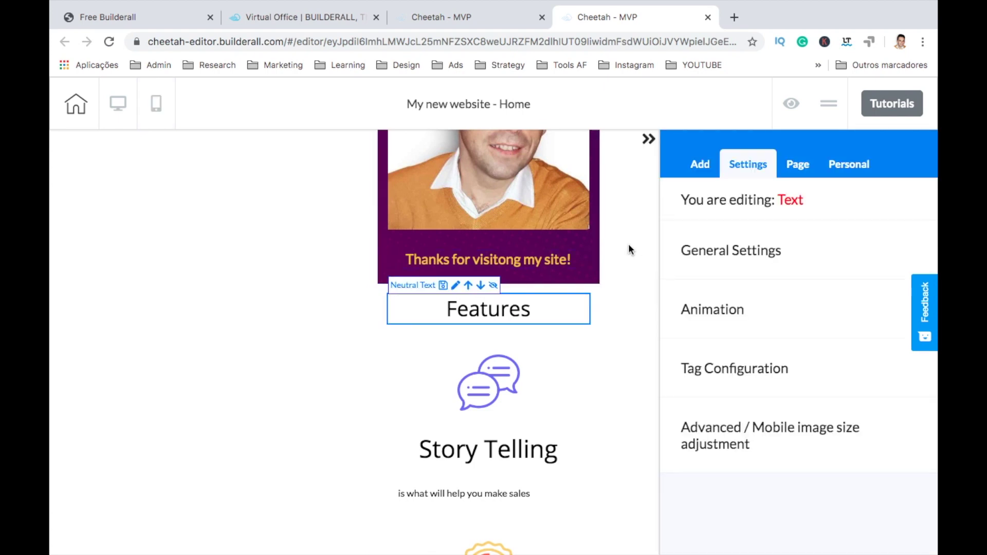
left_click(744, 253)
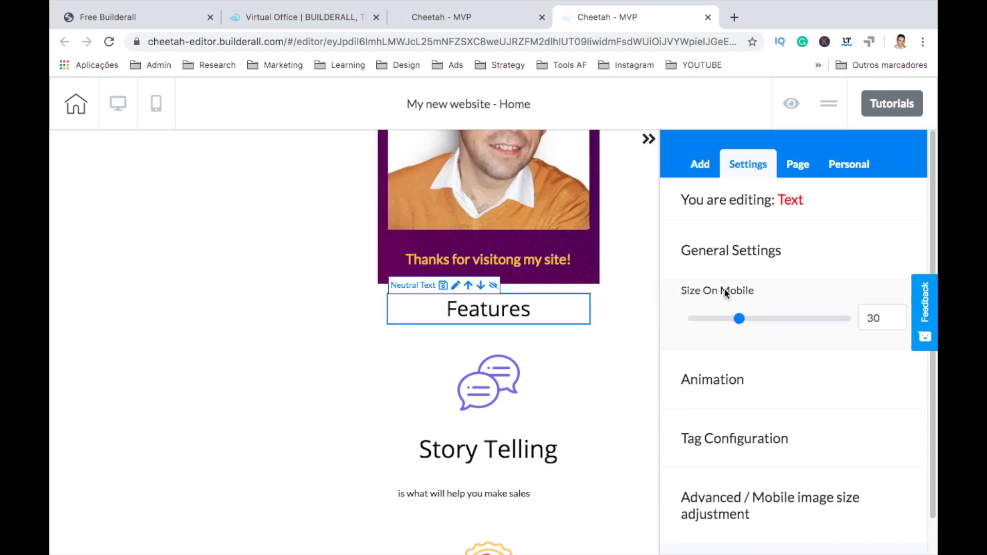
left_click_drag(739, 320, 764, 320)
Step: Raise the Features heading's top padding to 53 in the advanced spacing settings
scroll(764, 323, "down", 1)
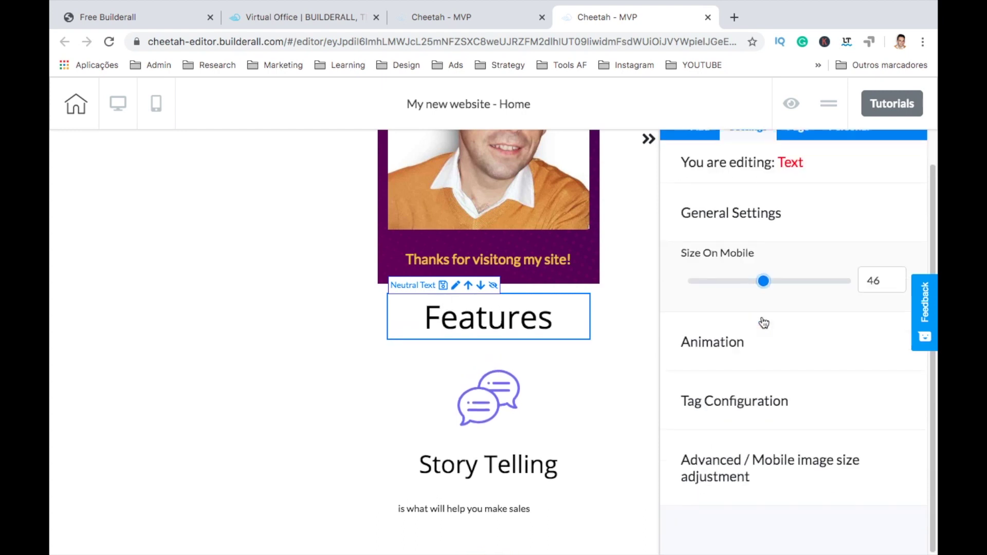
left_click(742, 461)
scroll(742, 458, "down", 5)
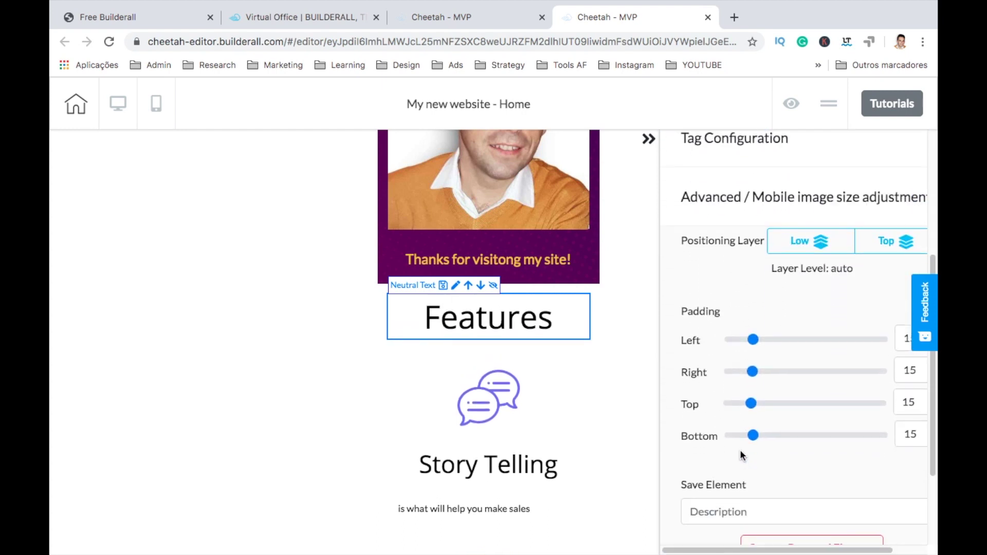
left_click_drag(753, 406, 809, 403)
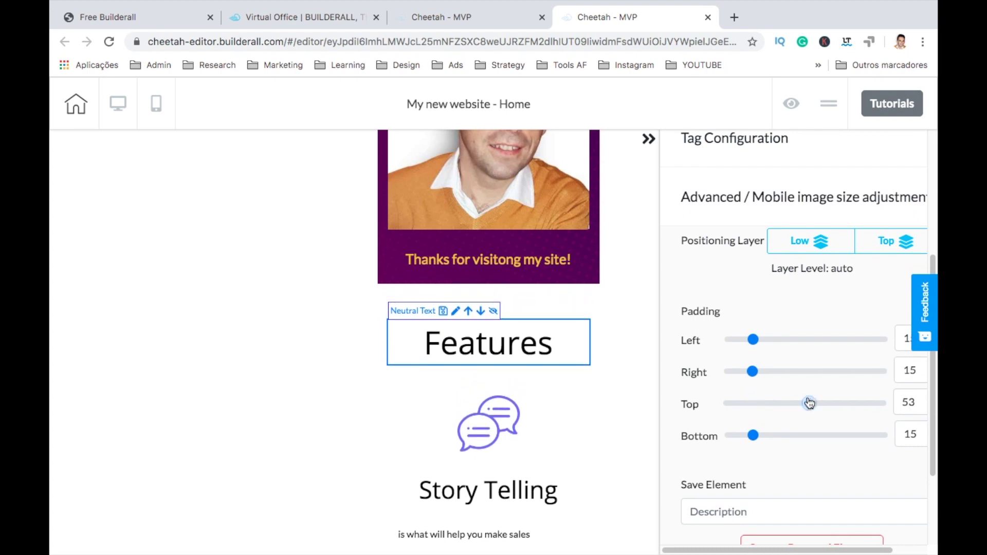
left_click(649, 140)
scroll(658, 302, "down", 10)
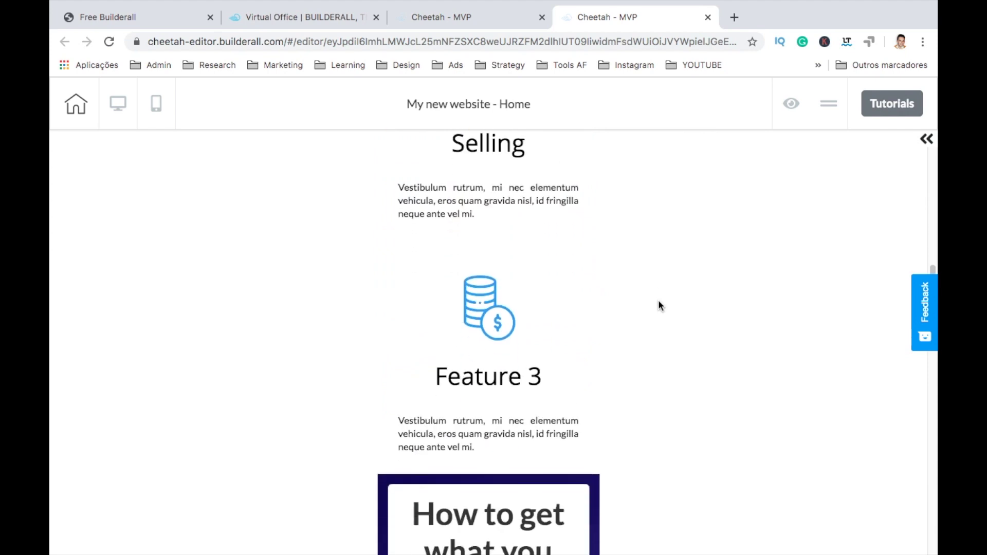
scroll(658, 306, "up", 15)
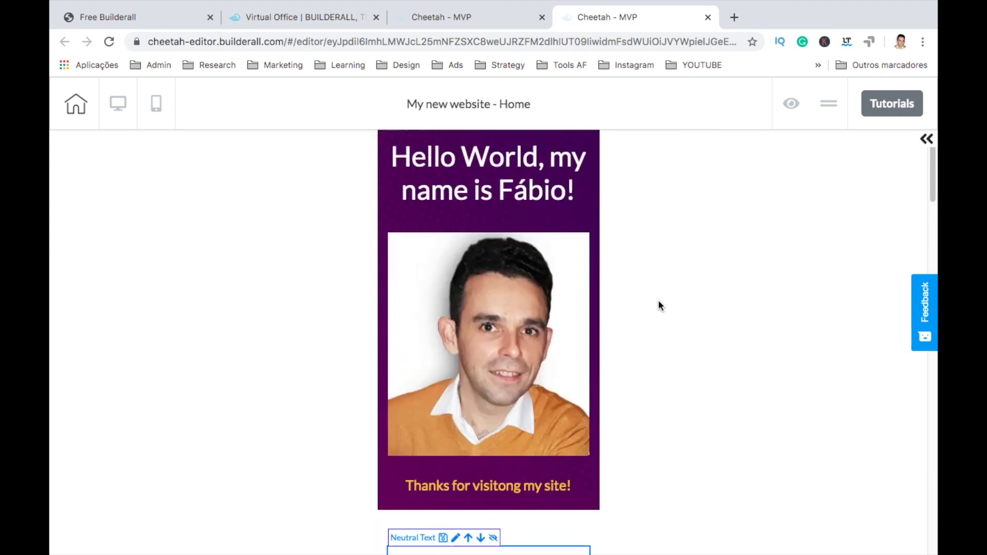
Step: Switch to desktop view, then save and publish My new website to its cheetah.builderall.com subdomain
left_click(119, 106)
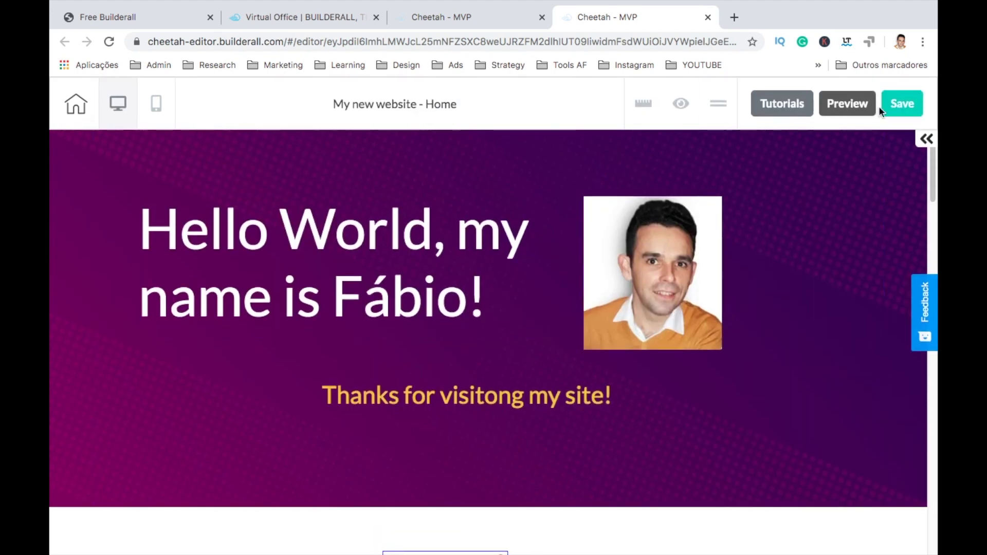
left_click(898, 109)
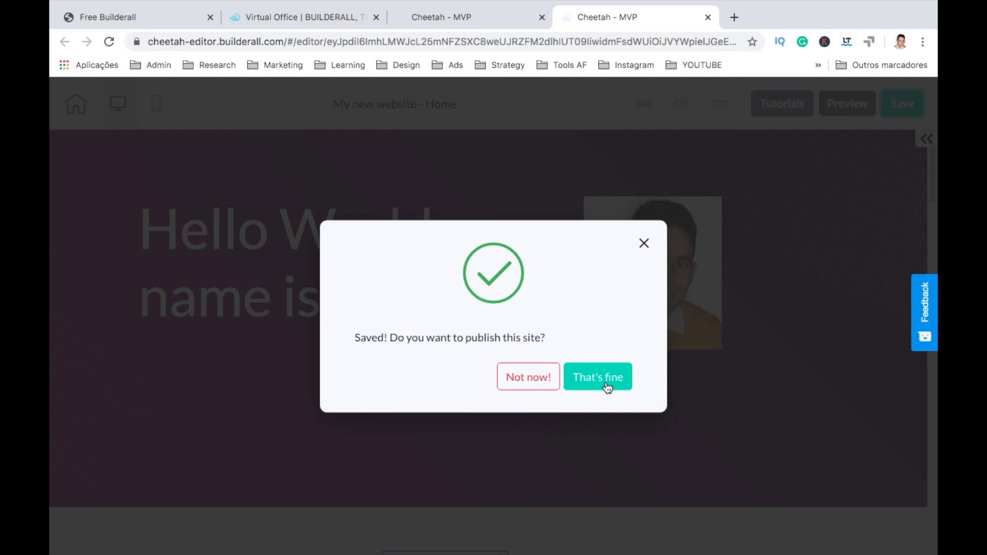
left_click(606, 381)
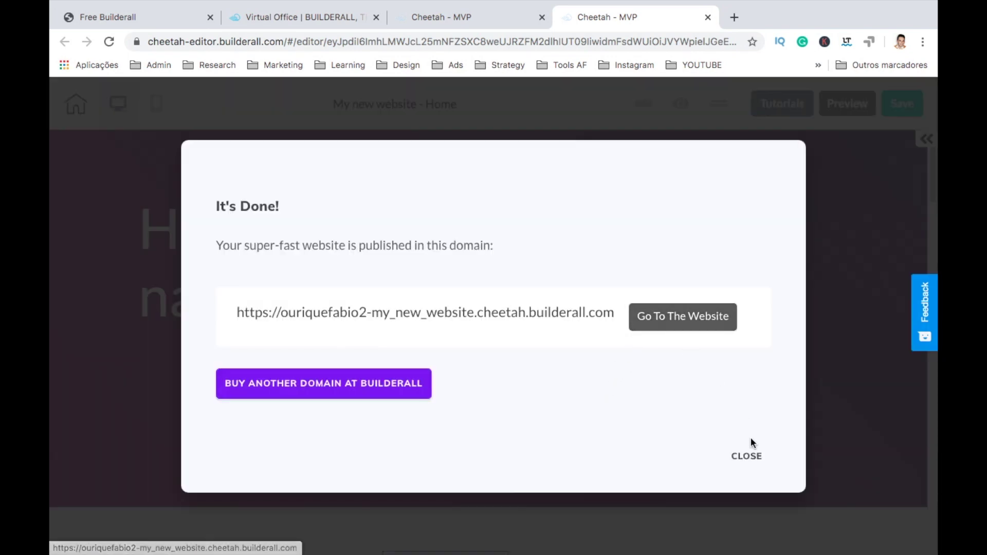
left_click(747, 460)
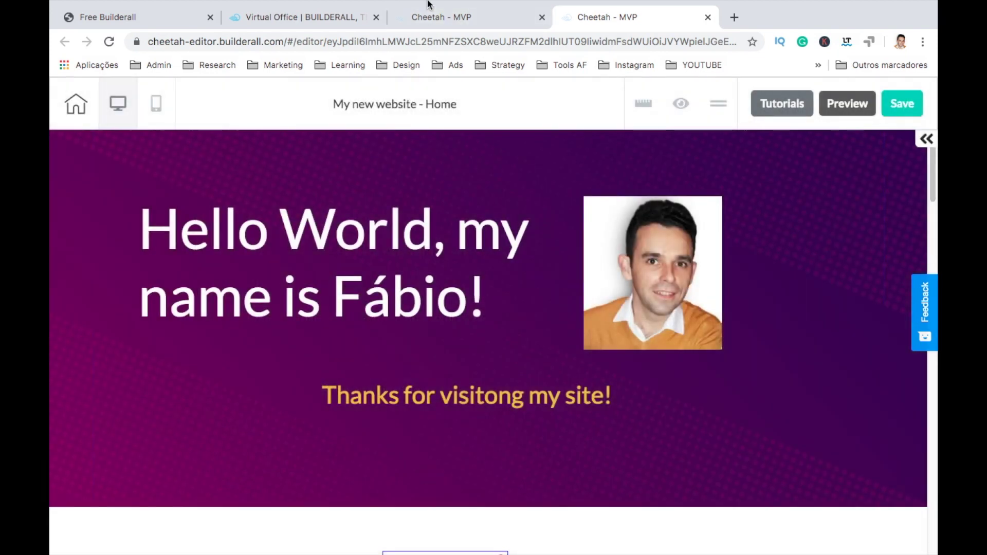
Step: Open the live Home page from the HOME card menu and scroll through it down to the 2020 copyright footer
left_click(426, 19)
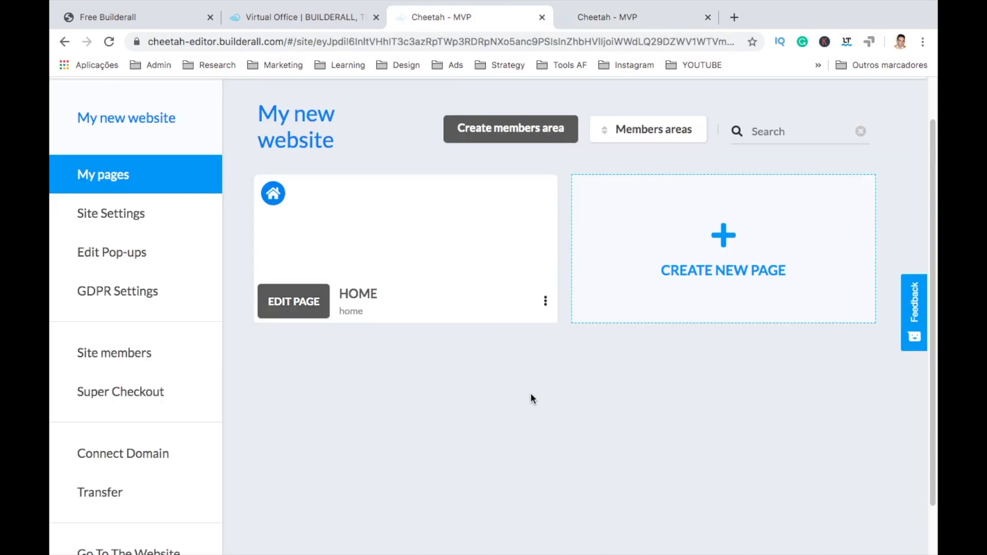
left_click(544, 301)
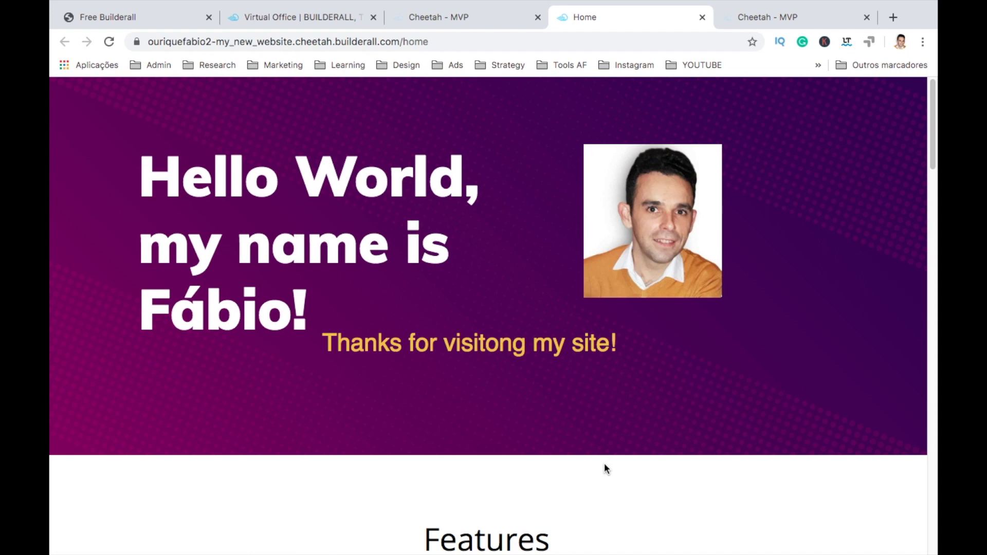
scroll(605, 466, "down", 8)
scroll(604, 467, "down", 8)
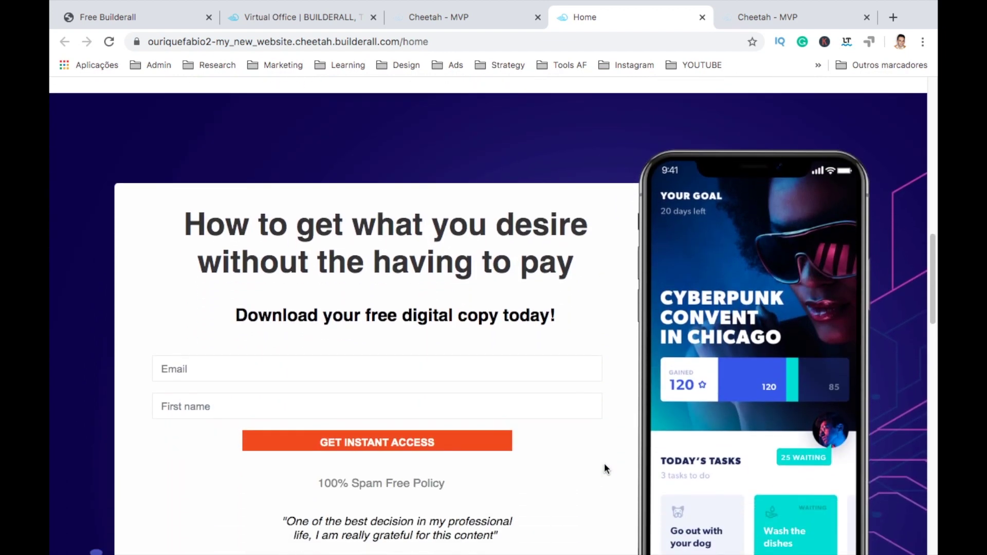
scroll(604, 465, "down", 5)
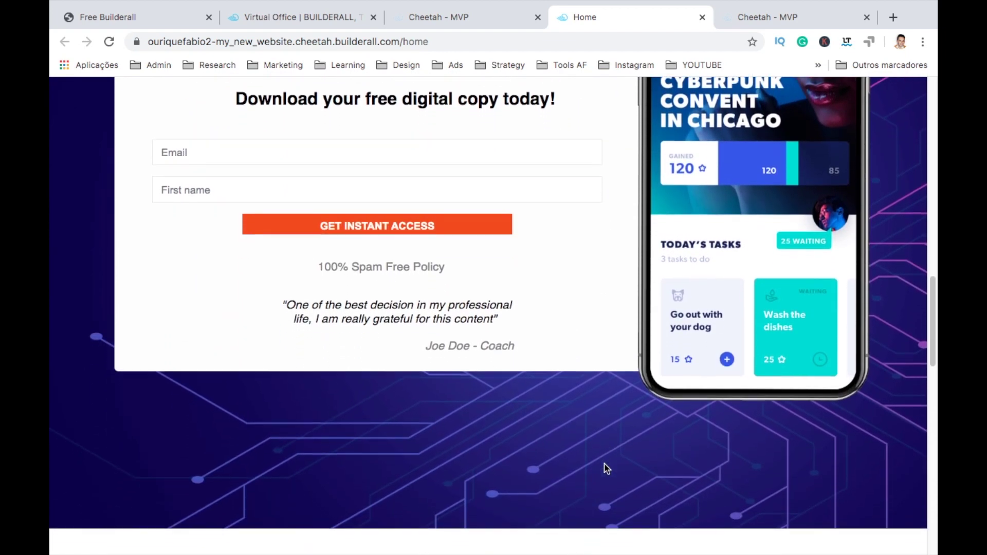
scroll(605, 468, "down", 9)
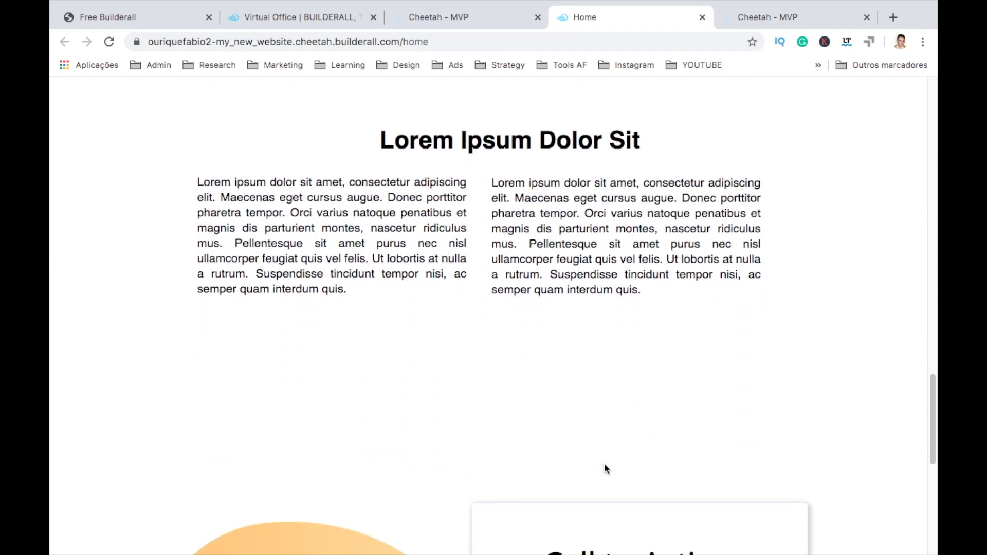
scroll(605, 468, "down", 9)
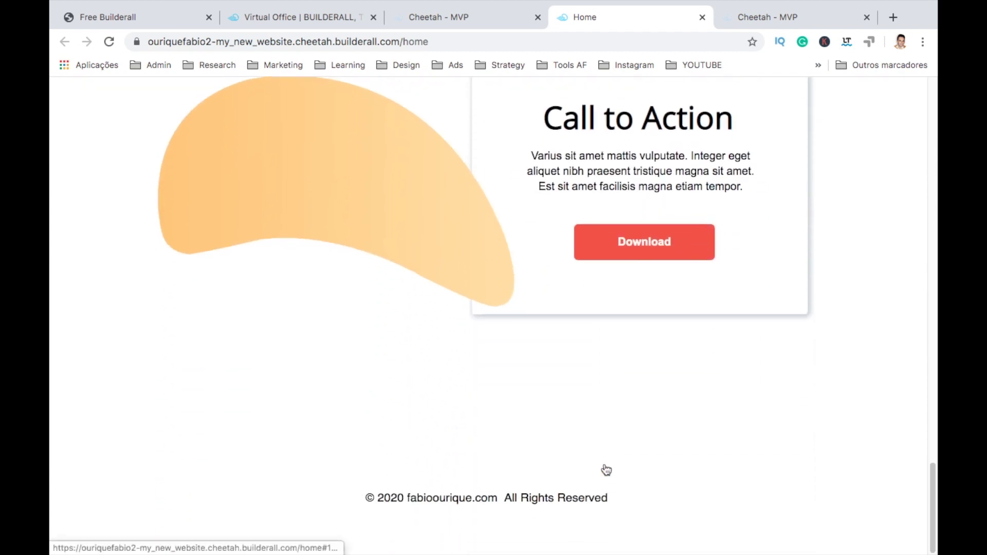
left_click(605, 466)
scroll(605, 465, "down", 20)
left_click(604, 462)
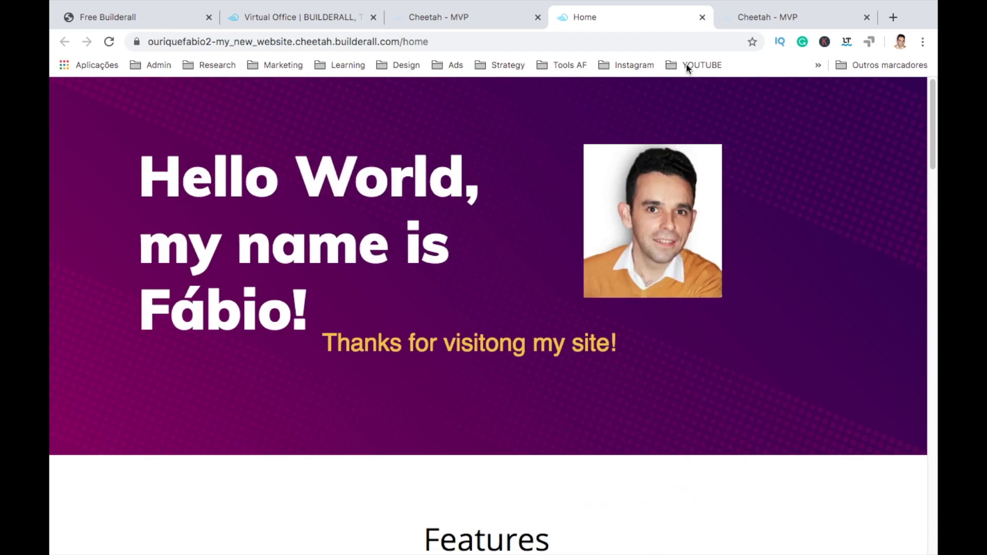
Step: Close the live site, the pages dashboard and the website editor tabs
left_click(702, 17)
left_click(703, 18)
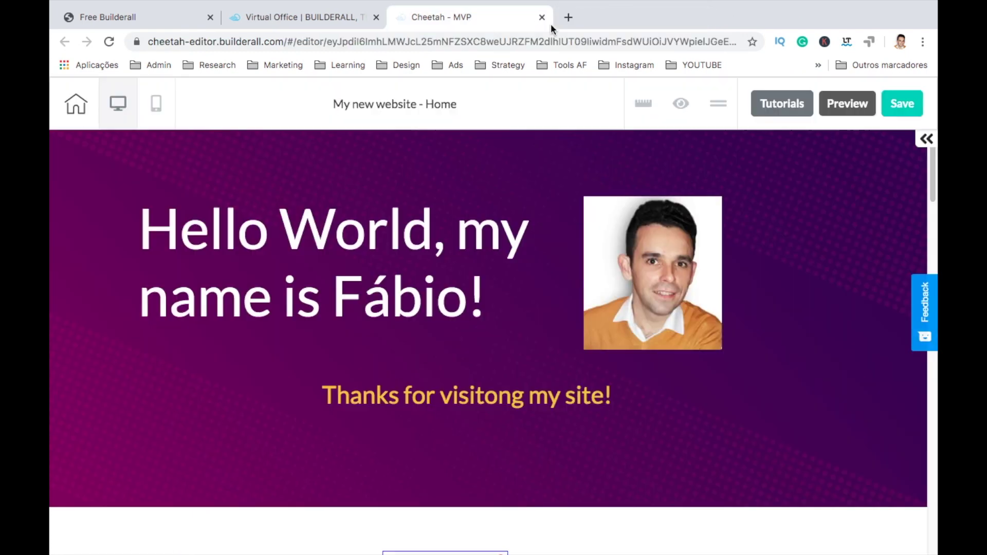
left_click(542, 17)
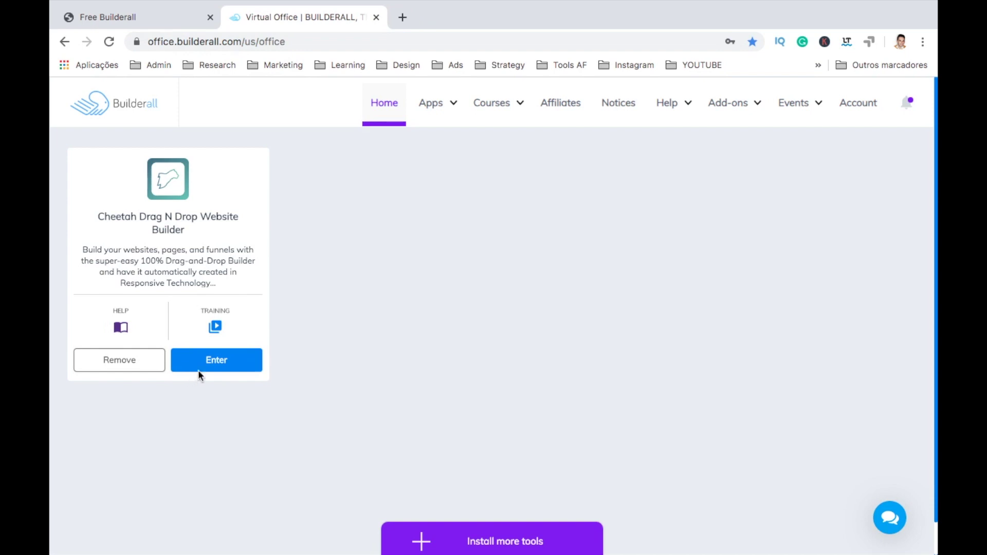
Step: Launch Cheetah from Virtual Office and open the options for My New Website under Unpublished
left_click(204, 369)
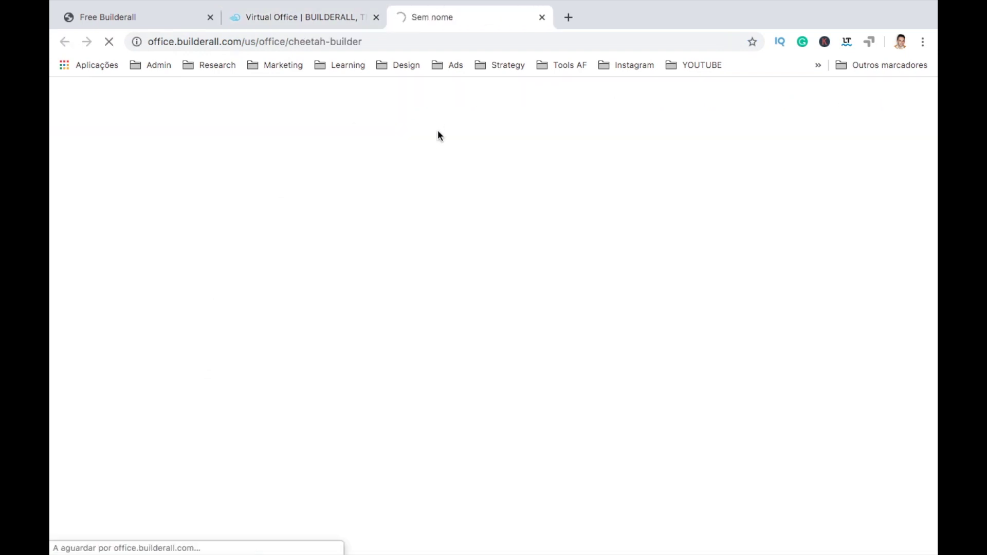
scroll(451, 316, "down", 6)
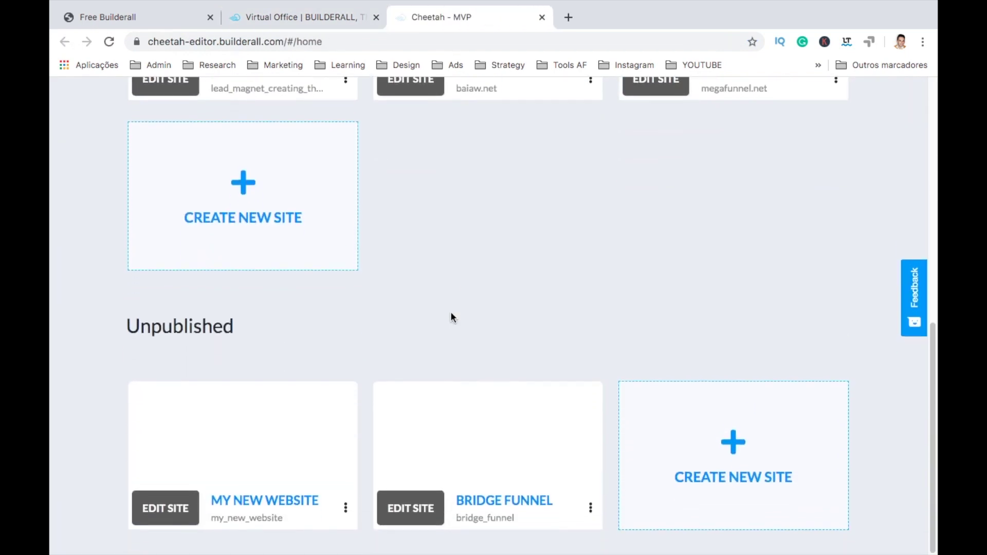
left_click(346, 521)
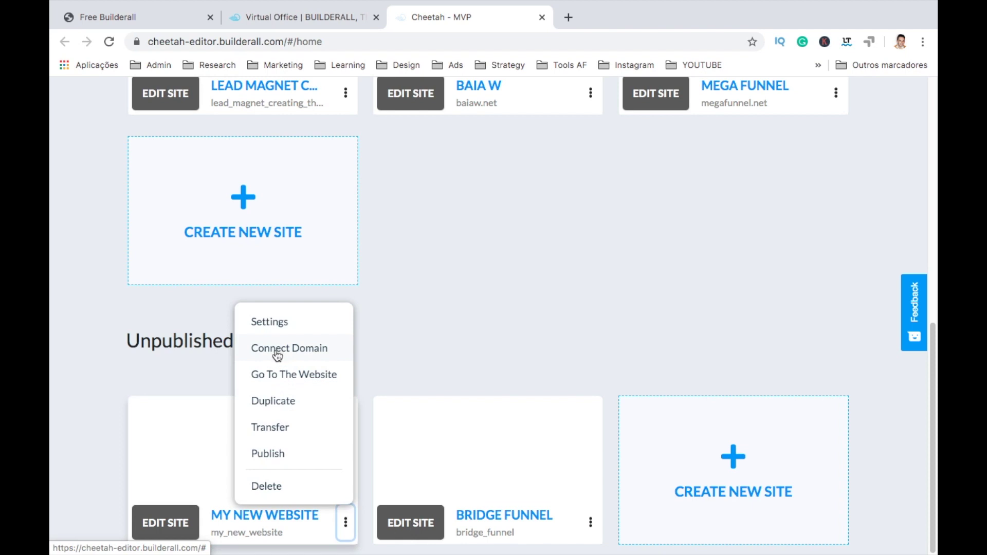
Step: Set My New Website's thumbnail to the portrait photo from User files
left_click(67, 501)
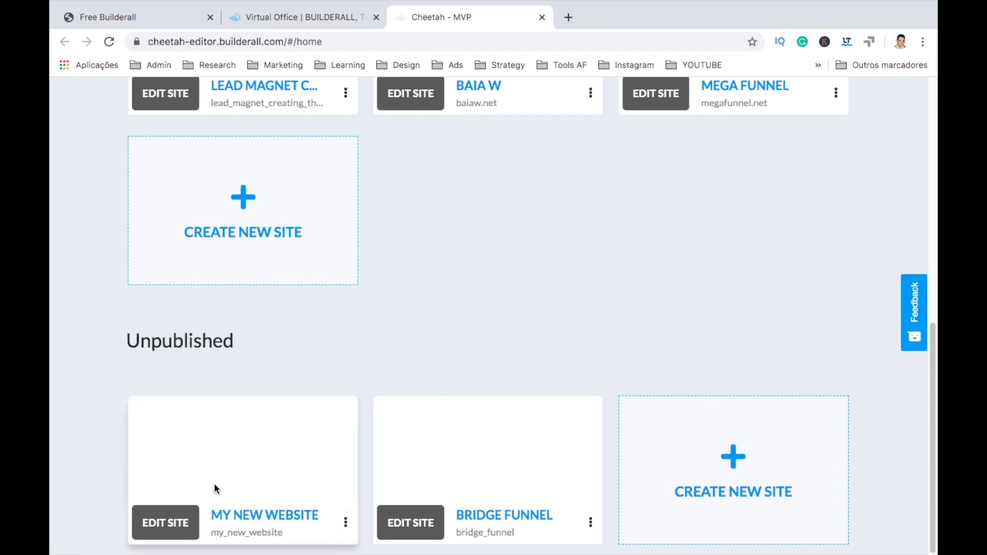
left_click(243, 451)
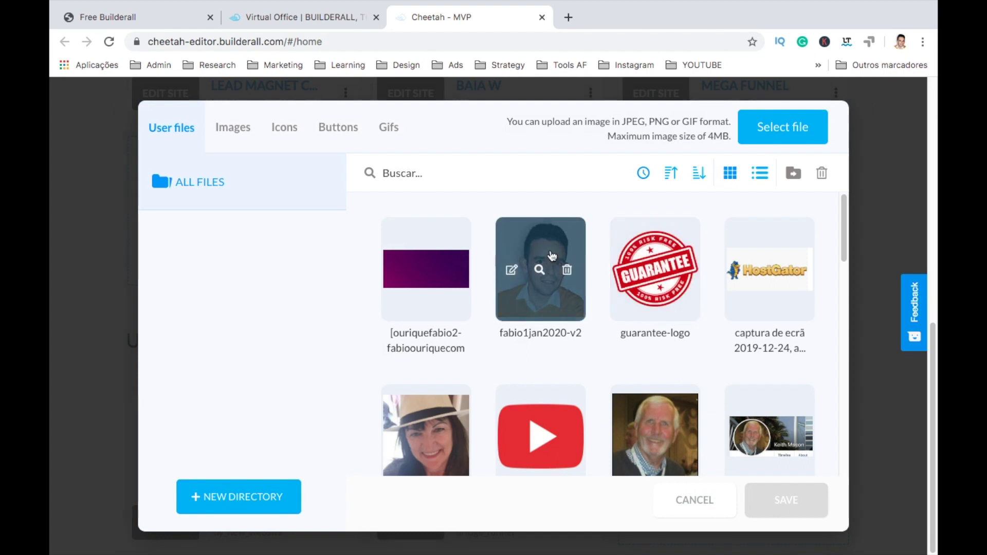
left_click(548, 257)
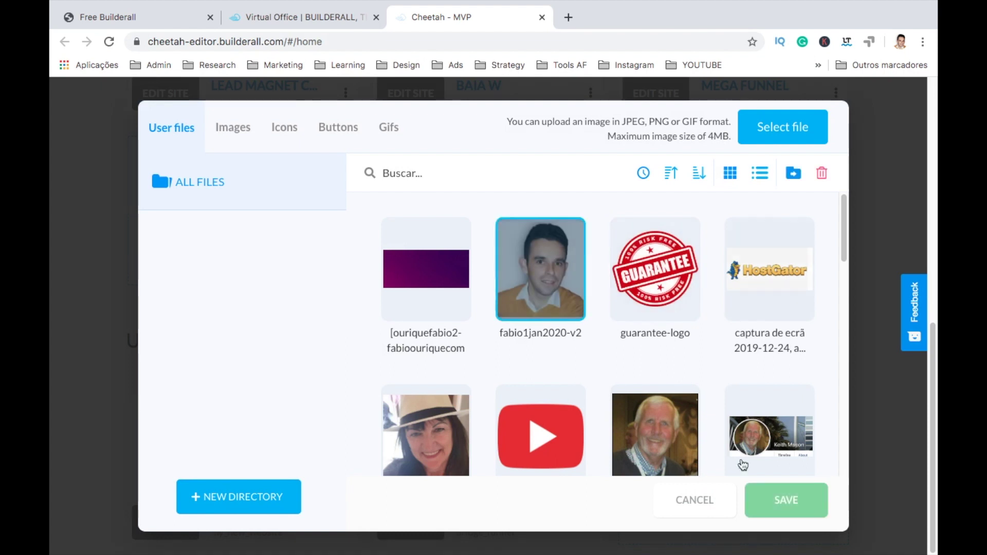
key("Return")
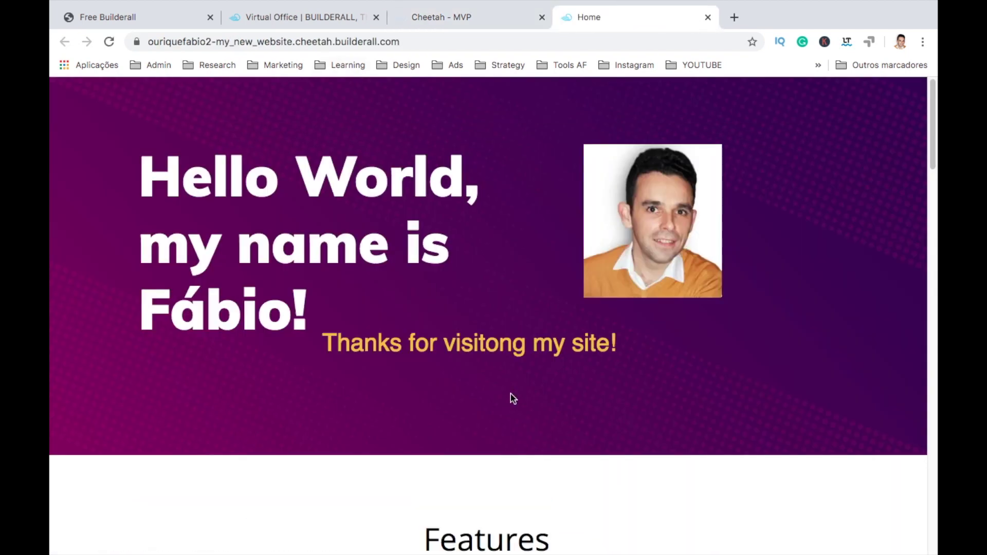
scroll(510, 393, "down", 5)
scroll(510, 393, "up", 3)
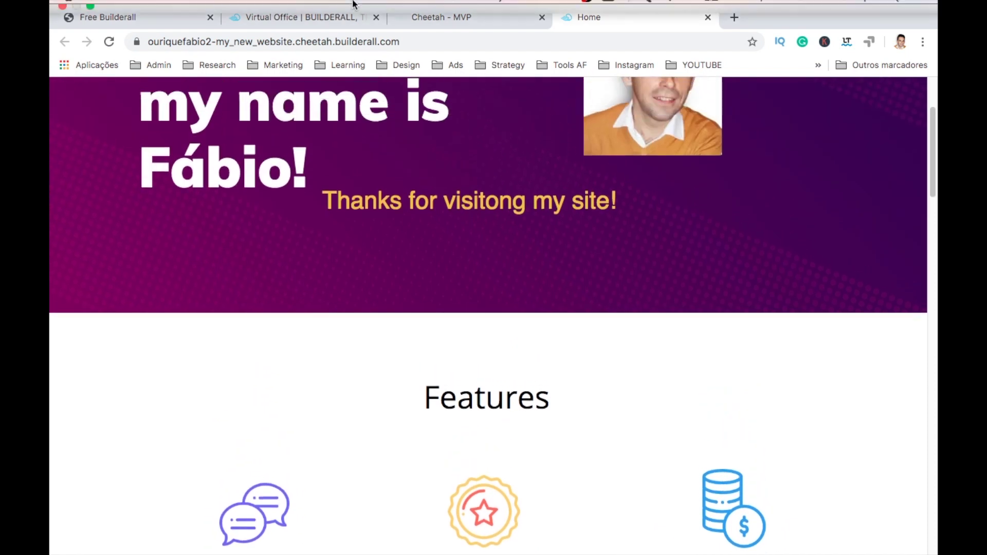
key("ctrl+super+f")
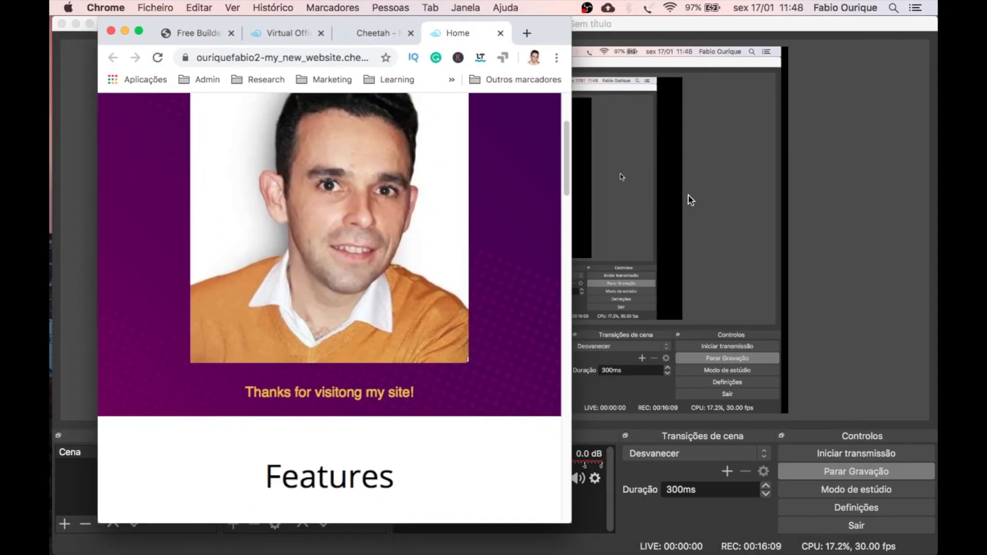
left_click_drag(571, 198, 332, 264)
scroll(897, 228, "up", 3)
scroll(278, 287, "down", 15)
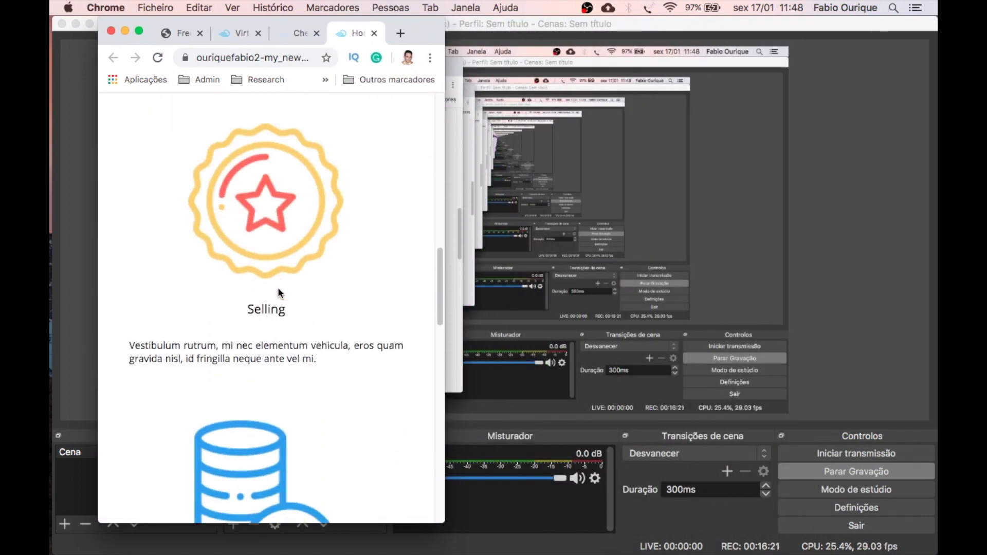
scroll(279, 287, "down", 10)
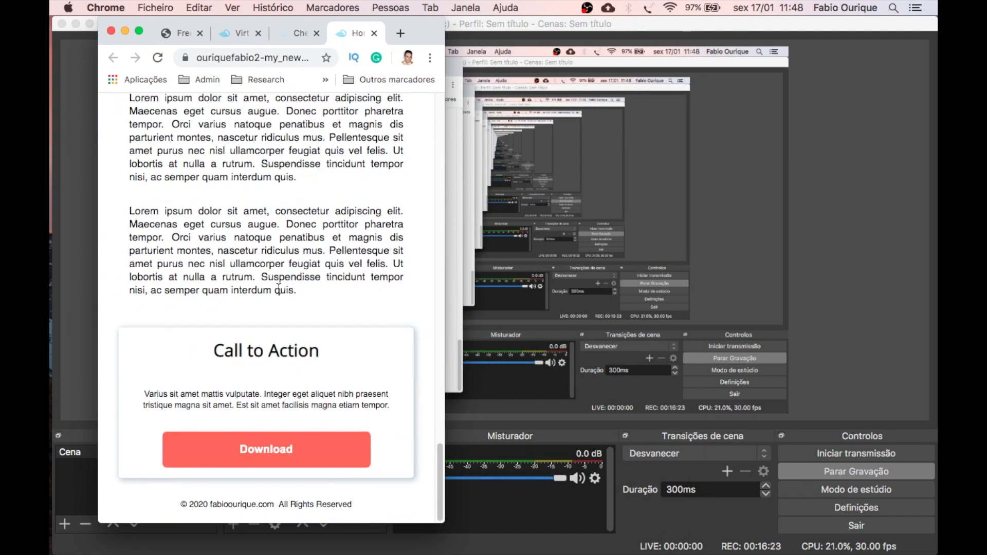
scroll(278, 287, "up", 20)
left_click(138, 30)
scroll(521, 285, "up", 10)
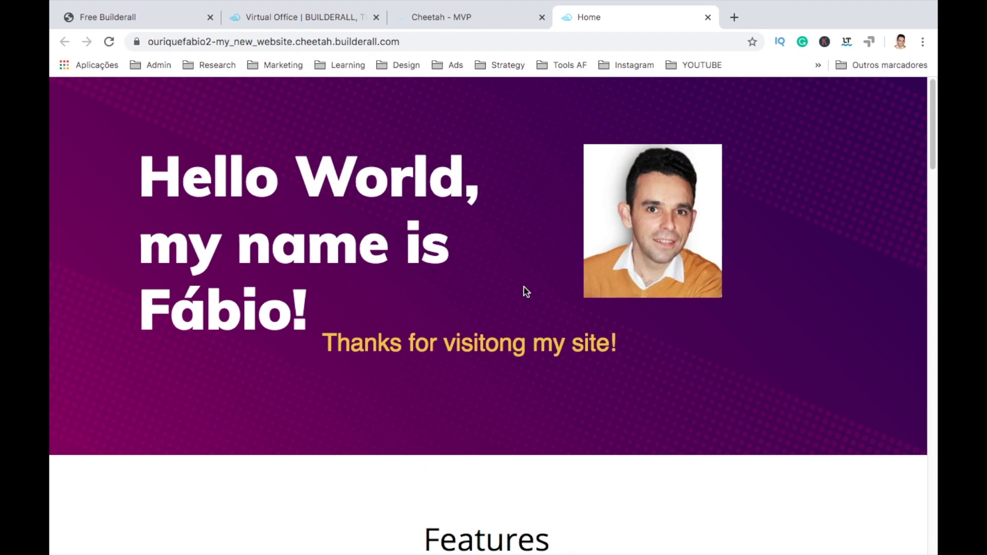